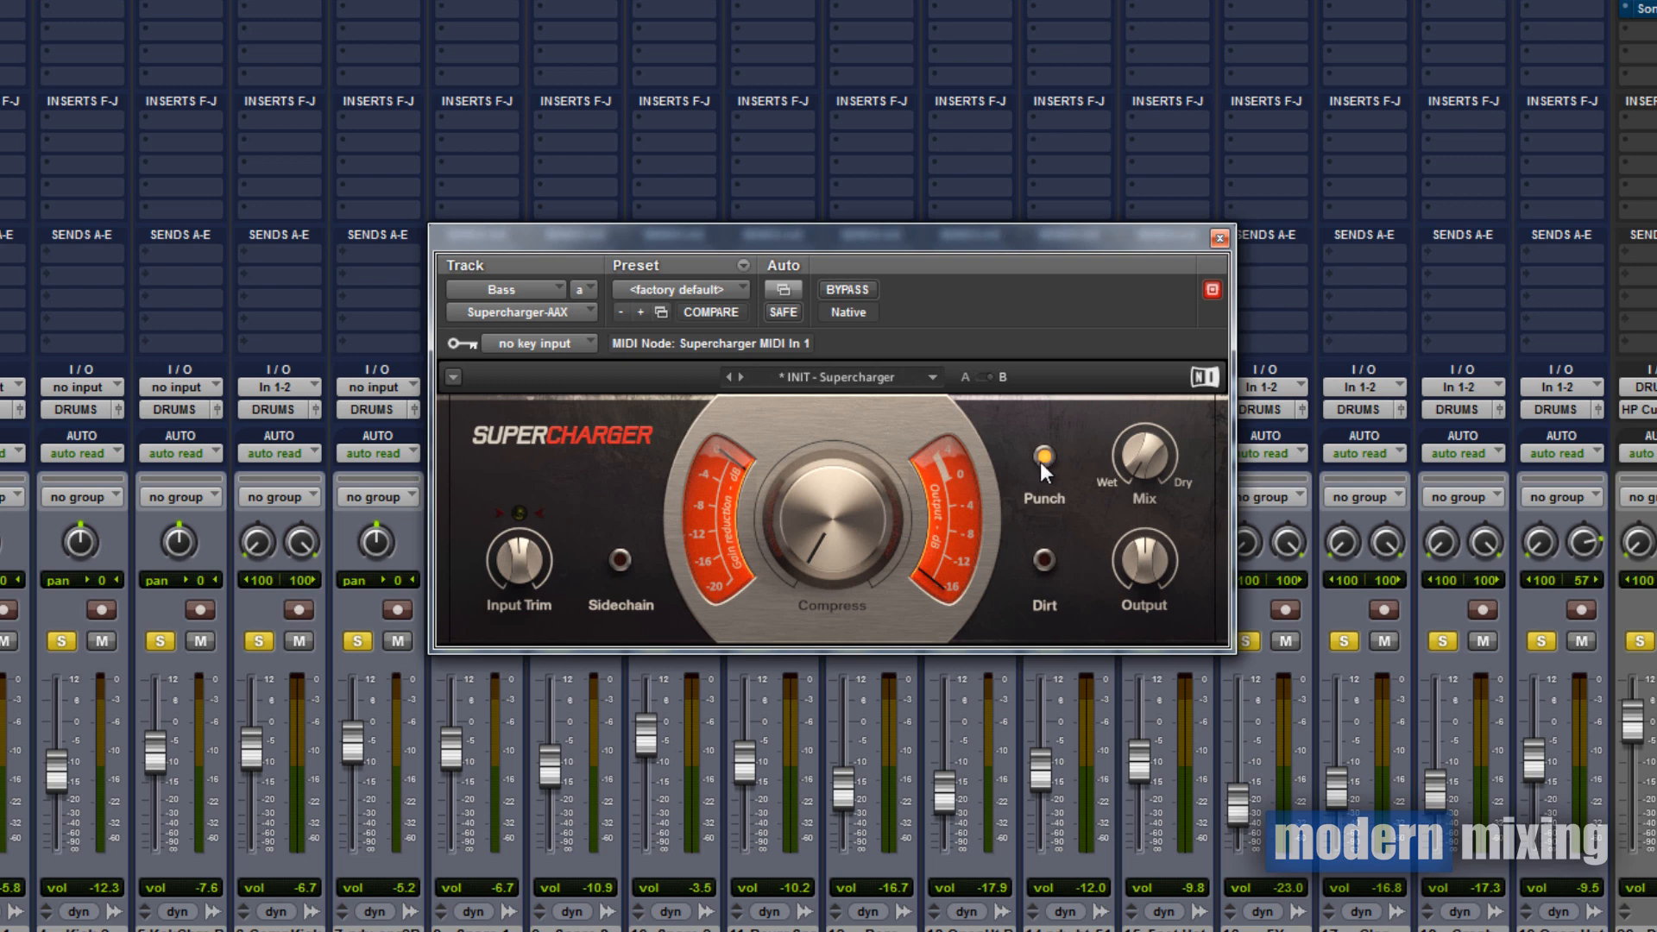
Turn off Punch on the Bass track's Supercharger and move its window aside over the mixer
left_click(1045, 456)
mouse_move(537, 548)
left_click_drag(799, 245, 521, 247)
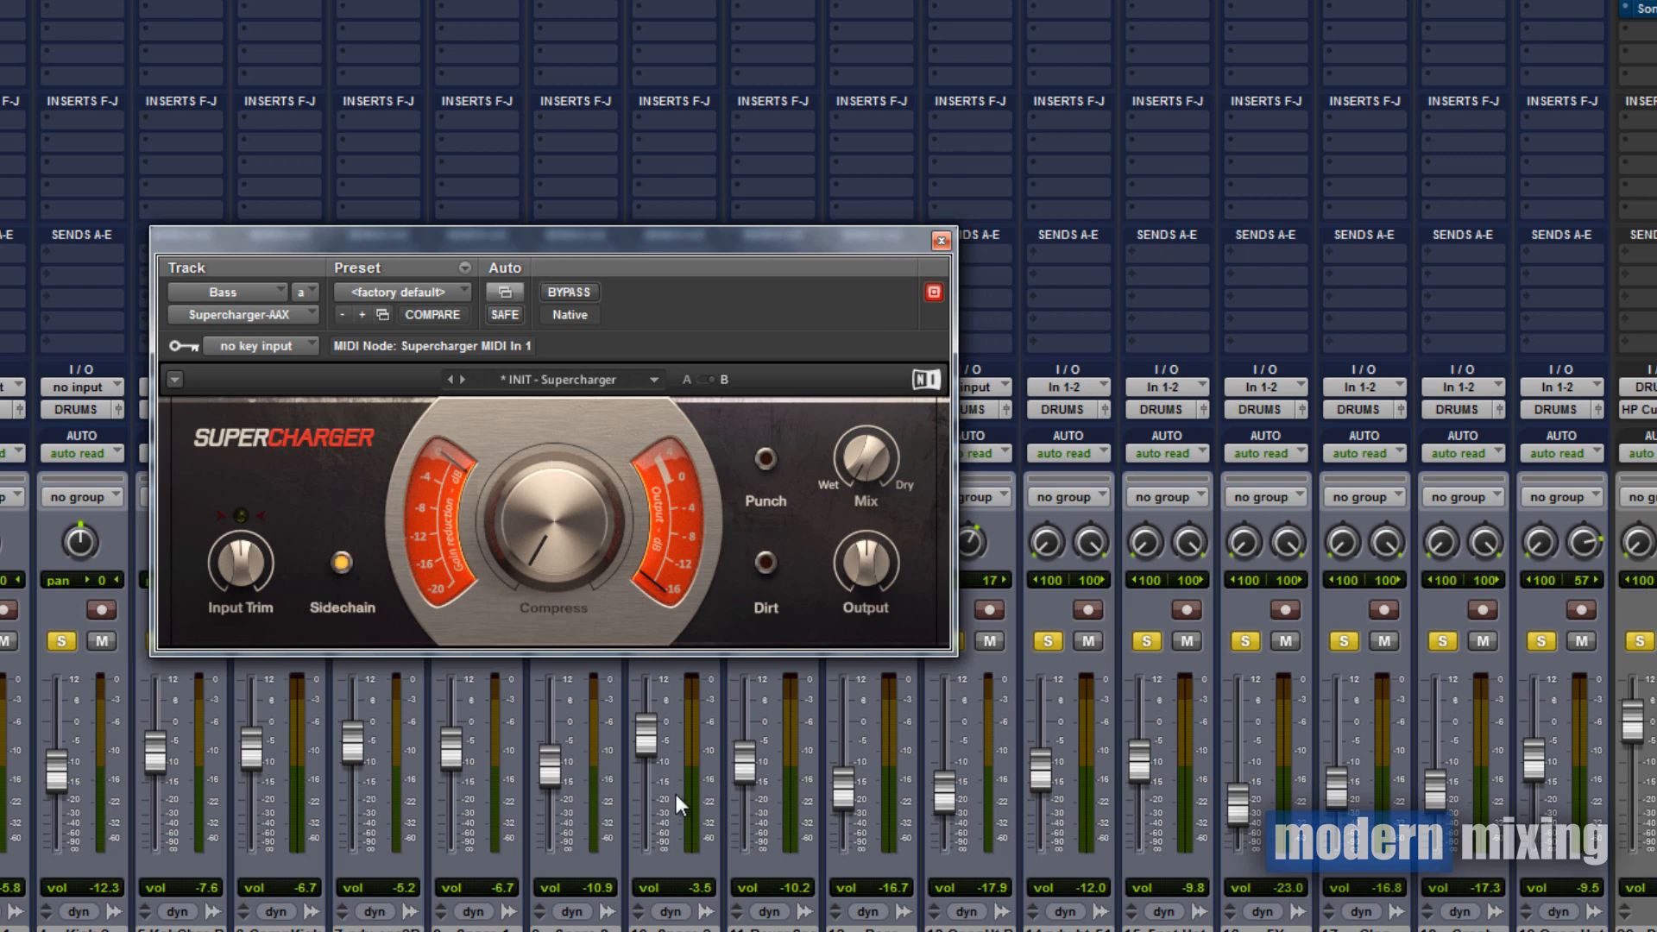
Examine the bus sources offered for the Bass compressor's key input and close the list without choosing one
left_click(298, 344)
mouse_move(321, 411)
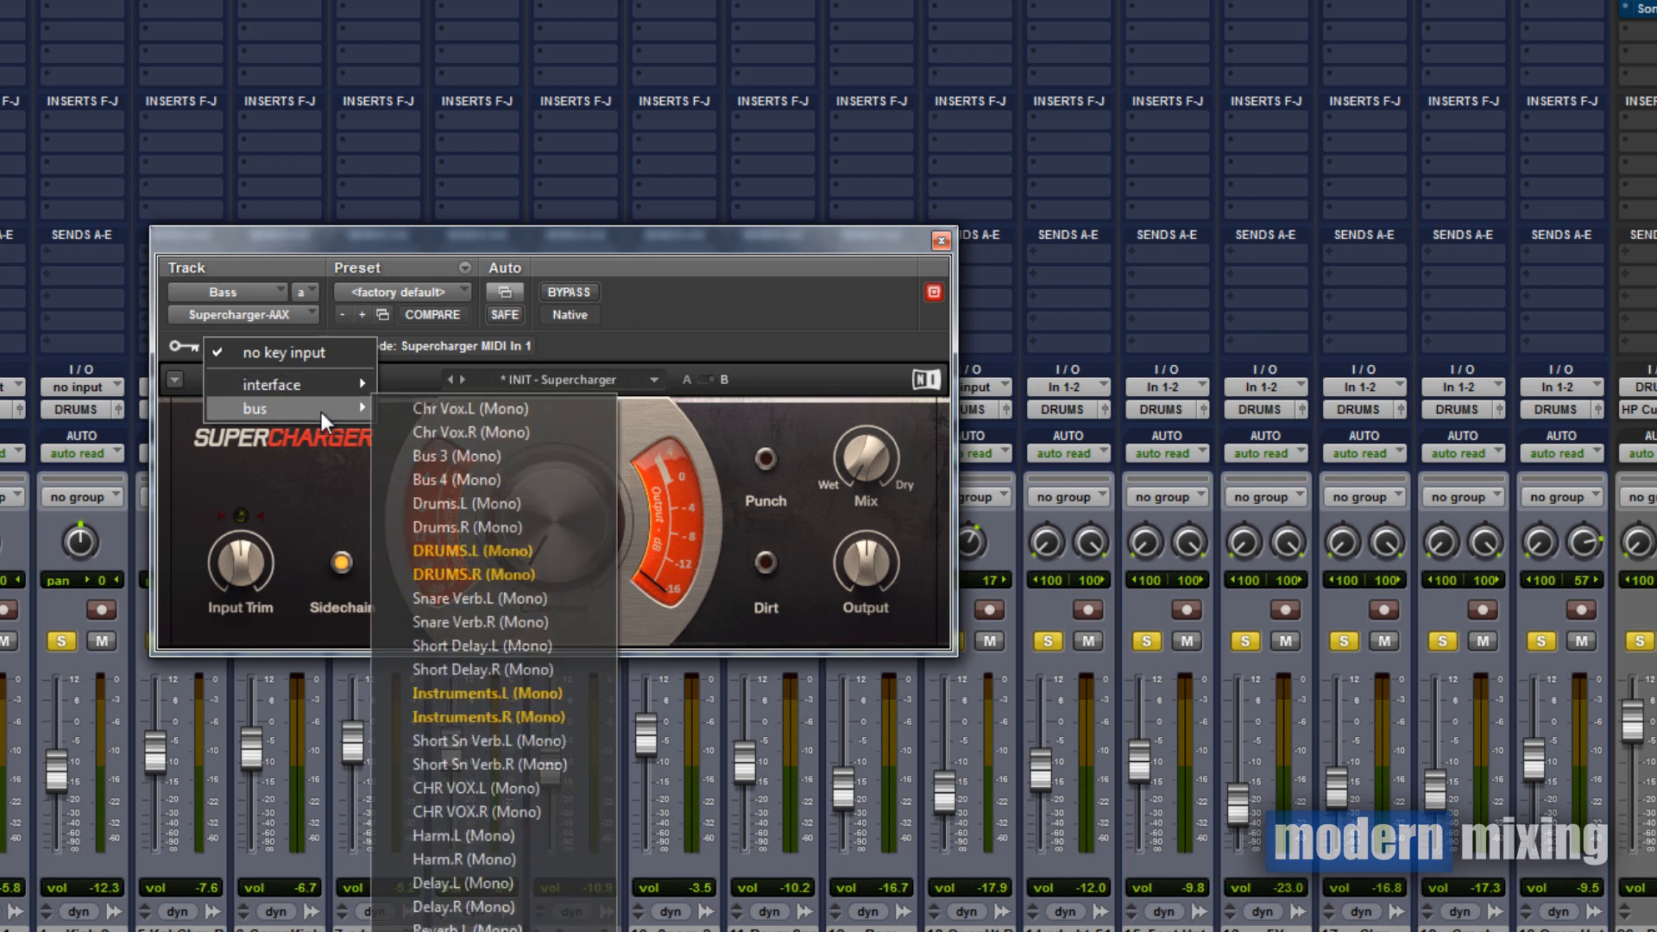
left_click(790, 314)
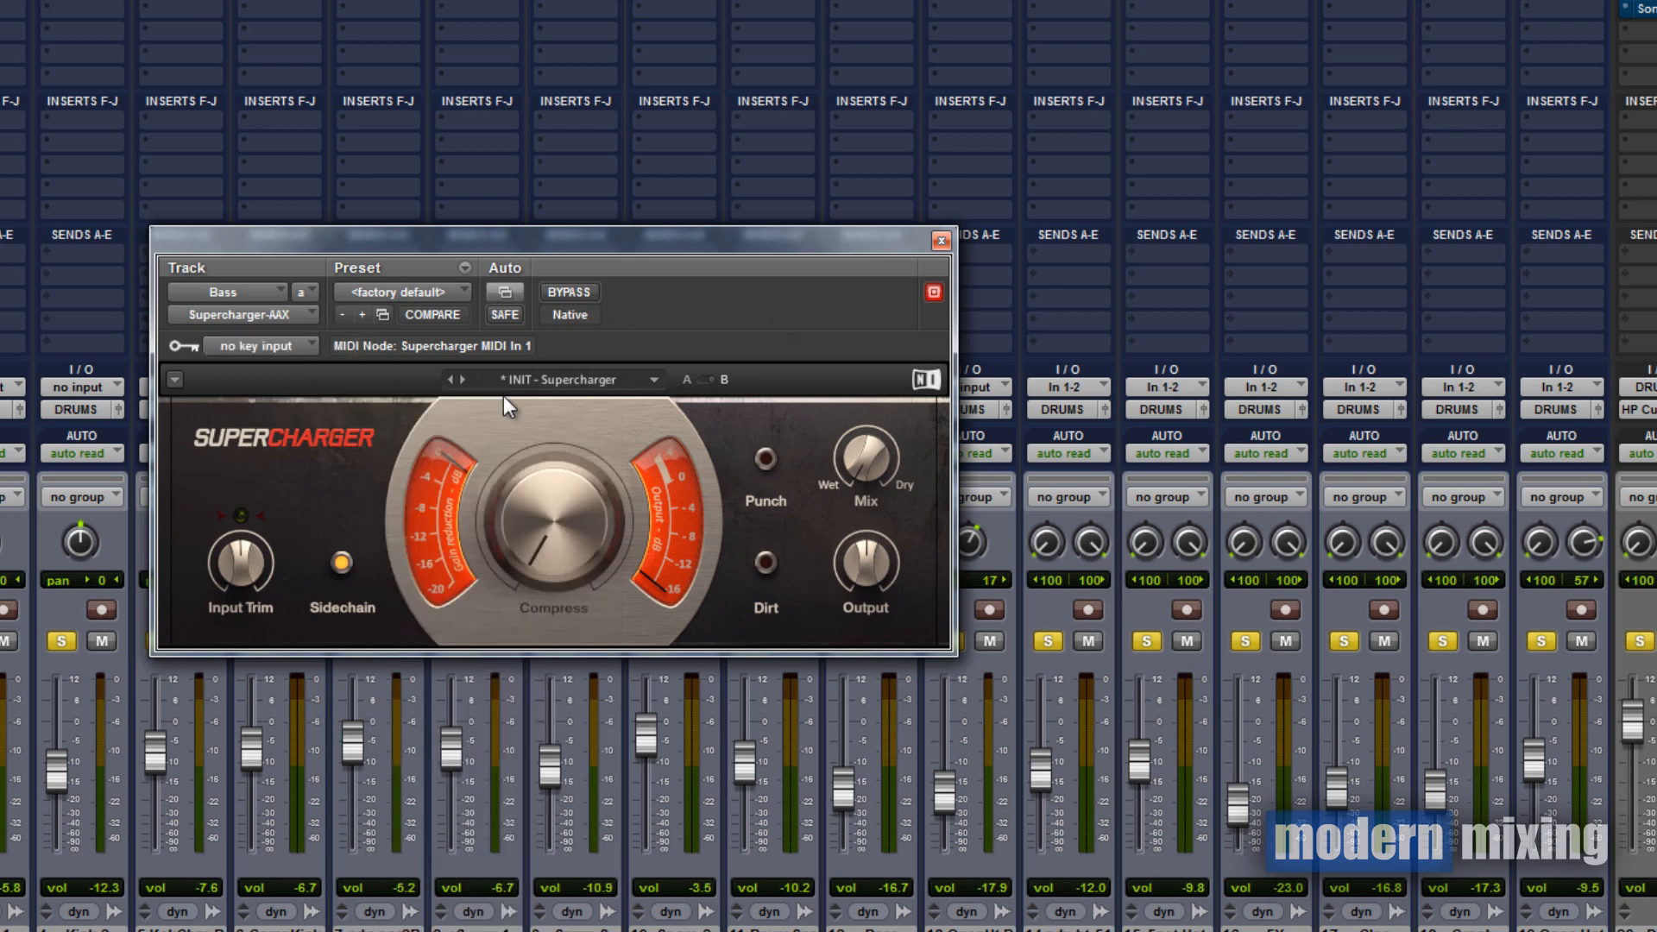
left_click_drag(621, 221, 869, 232)
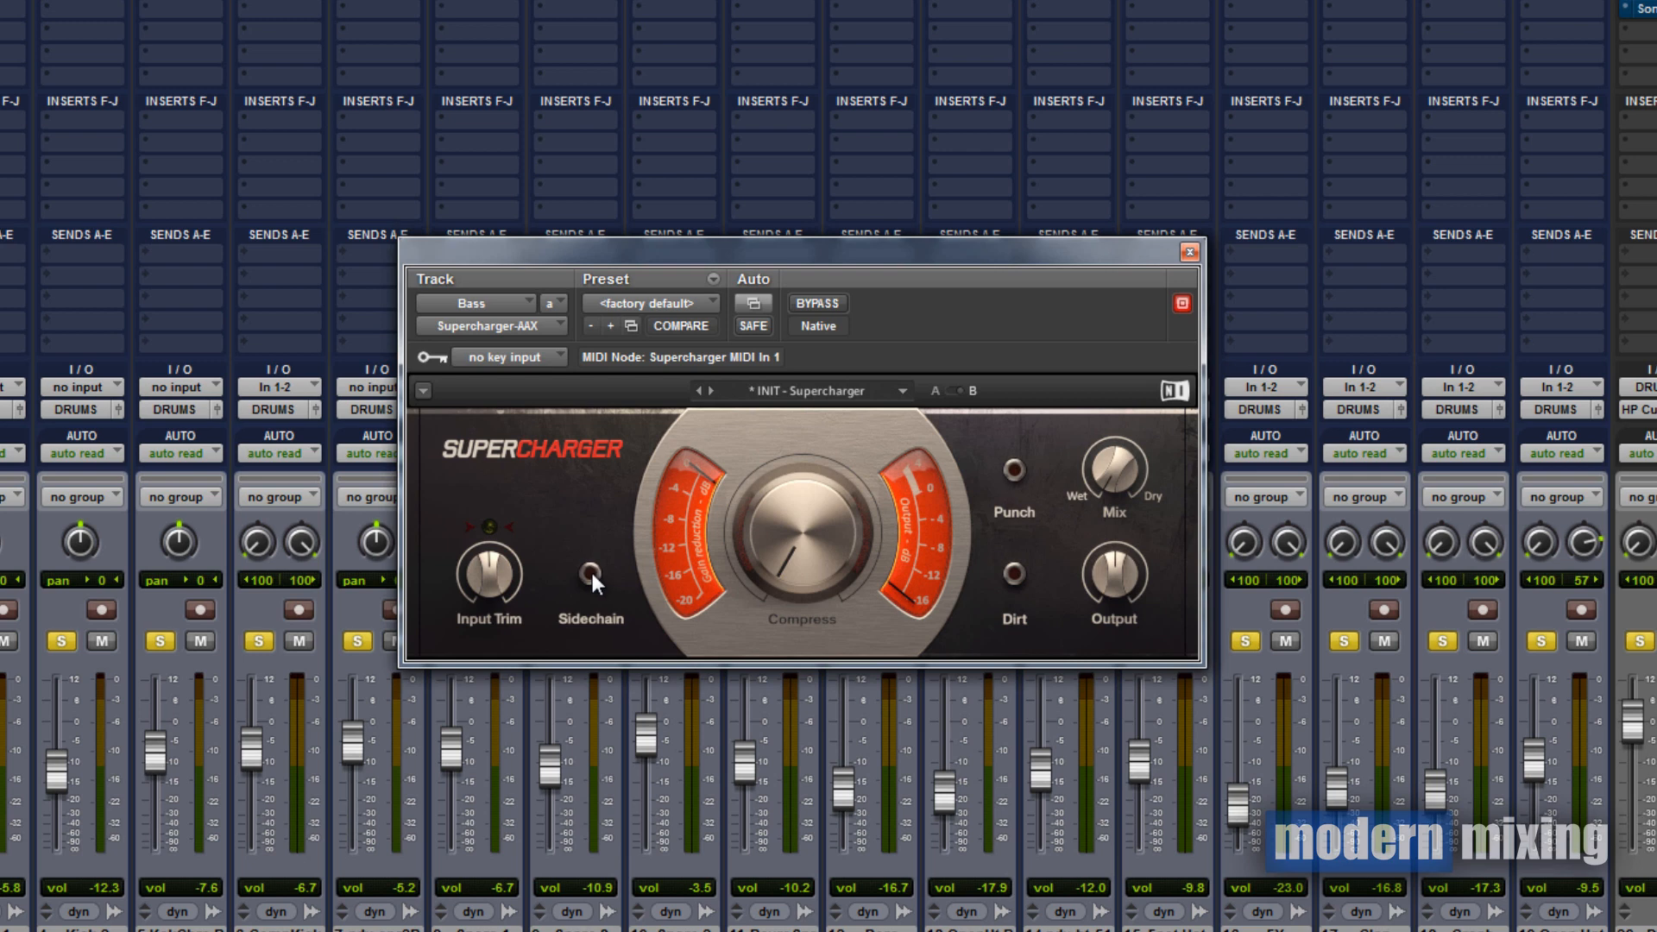
Try out the Mix and Compress knobs on the Bass compressor
mouse_move(1106, 483)
left_click_drag(1115, 459, 1113, 457)
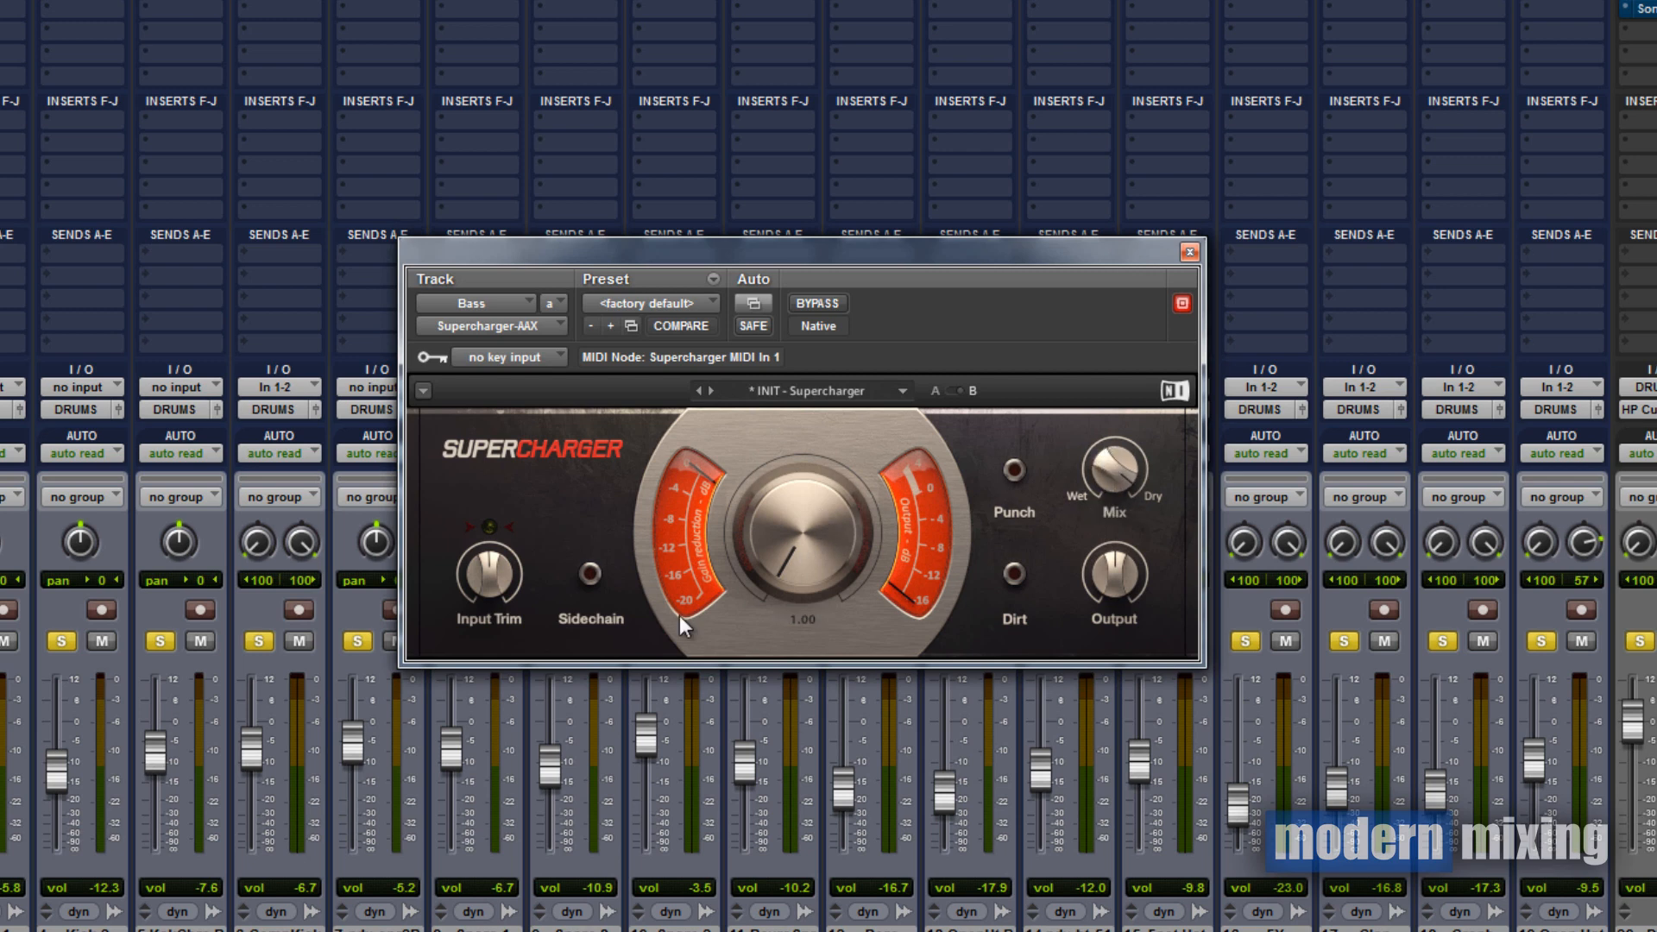
left_click_drag(775, 547, 824, 576)
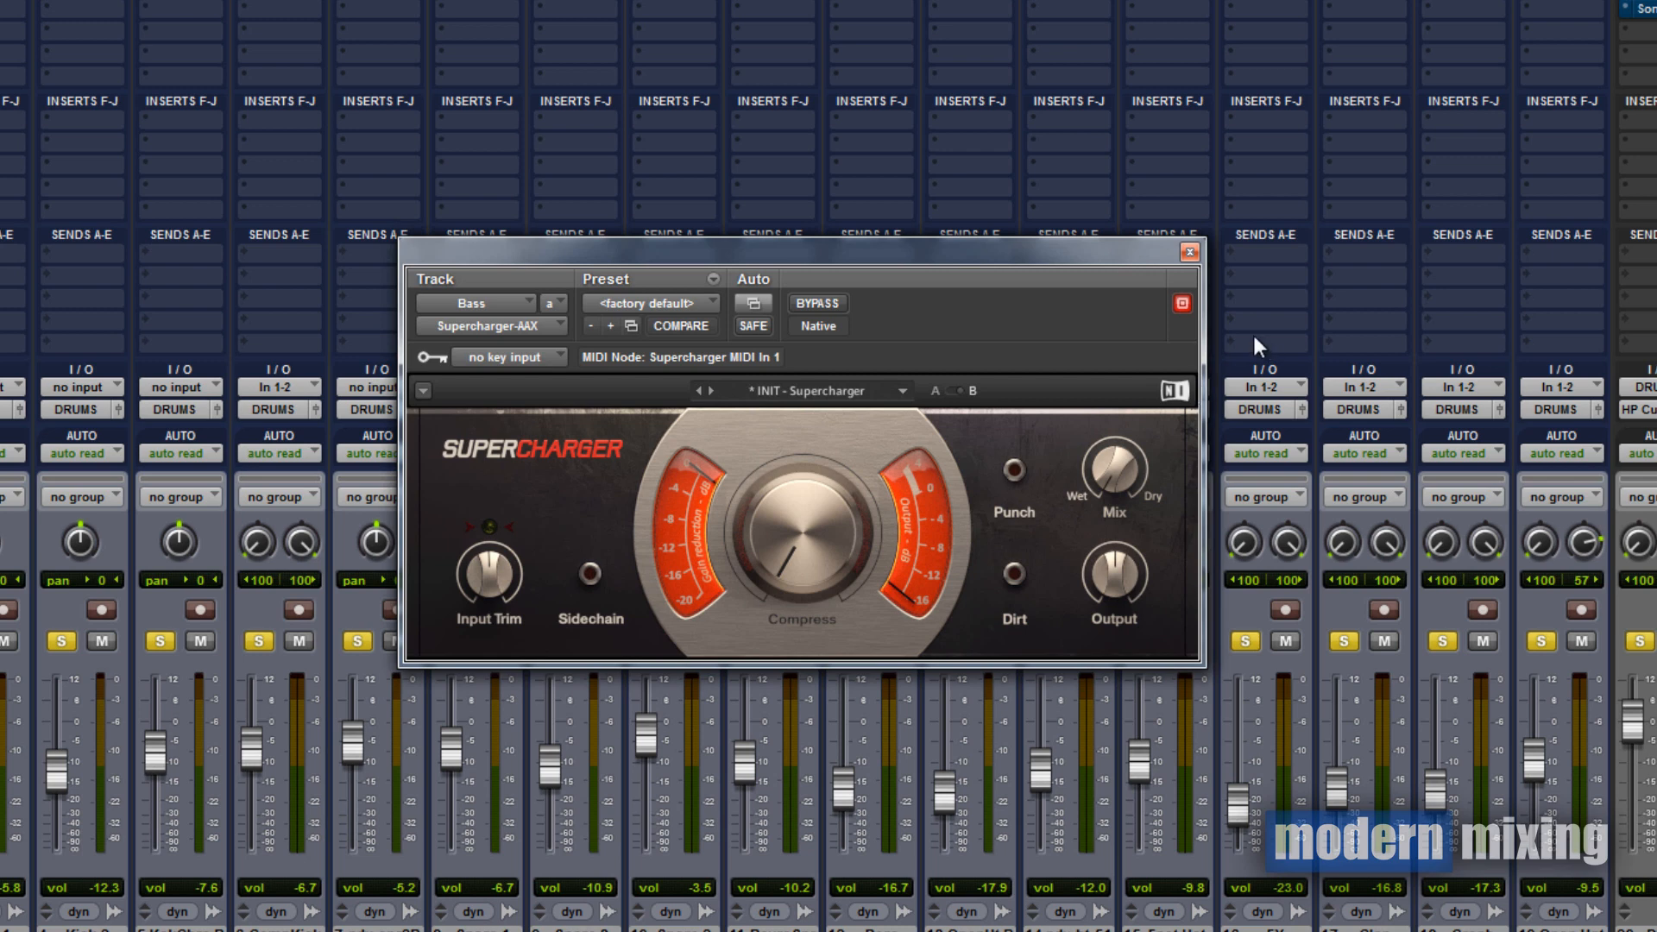
Reposition the Bass compressor's window so the Master 1 and Bass channel strips are uncovered
left_click_drag(1054, 250, 1110, 175)
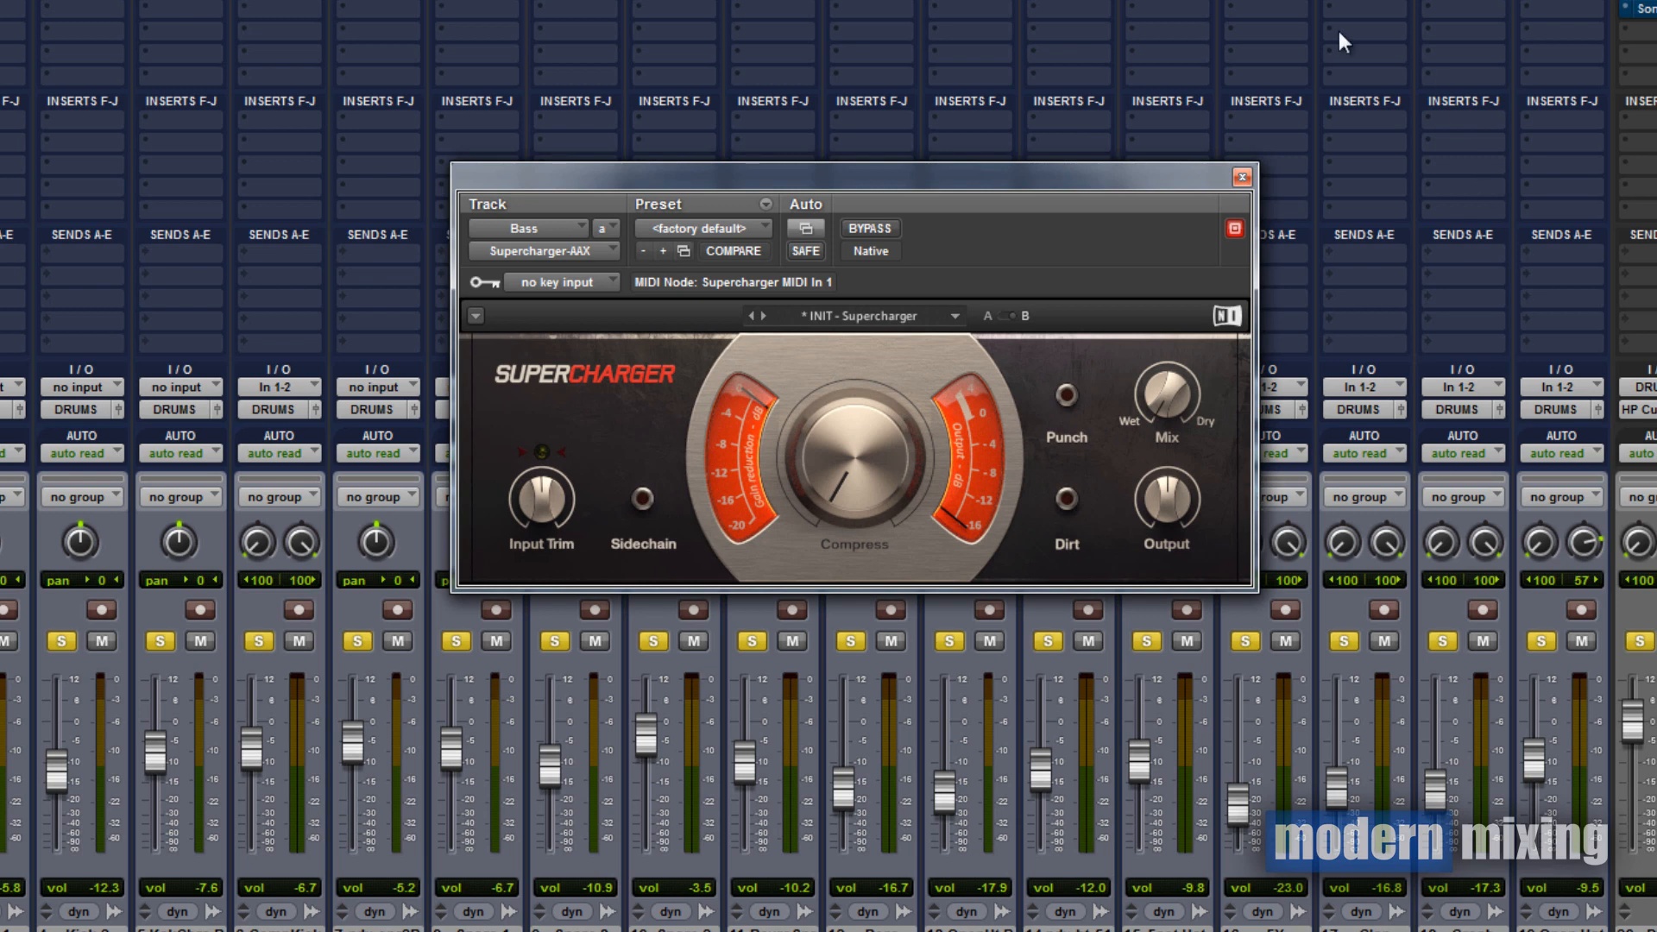
left_click_drag(918, 183, 464, 541)
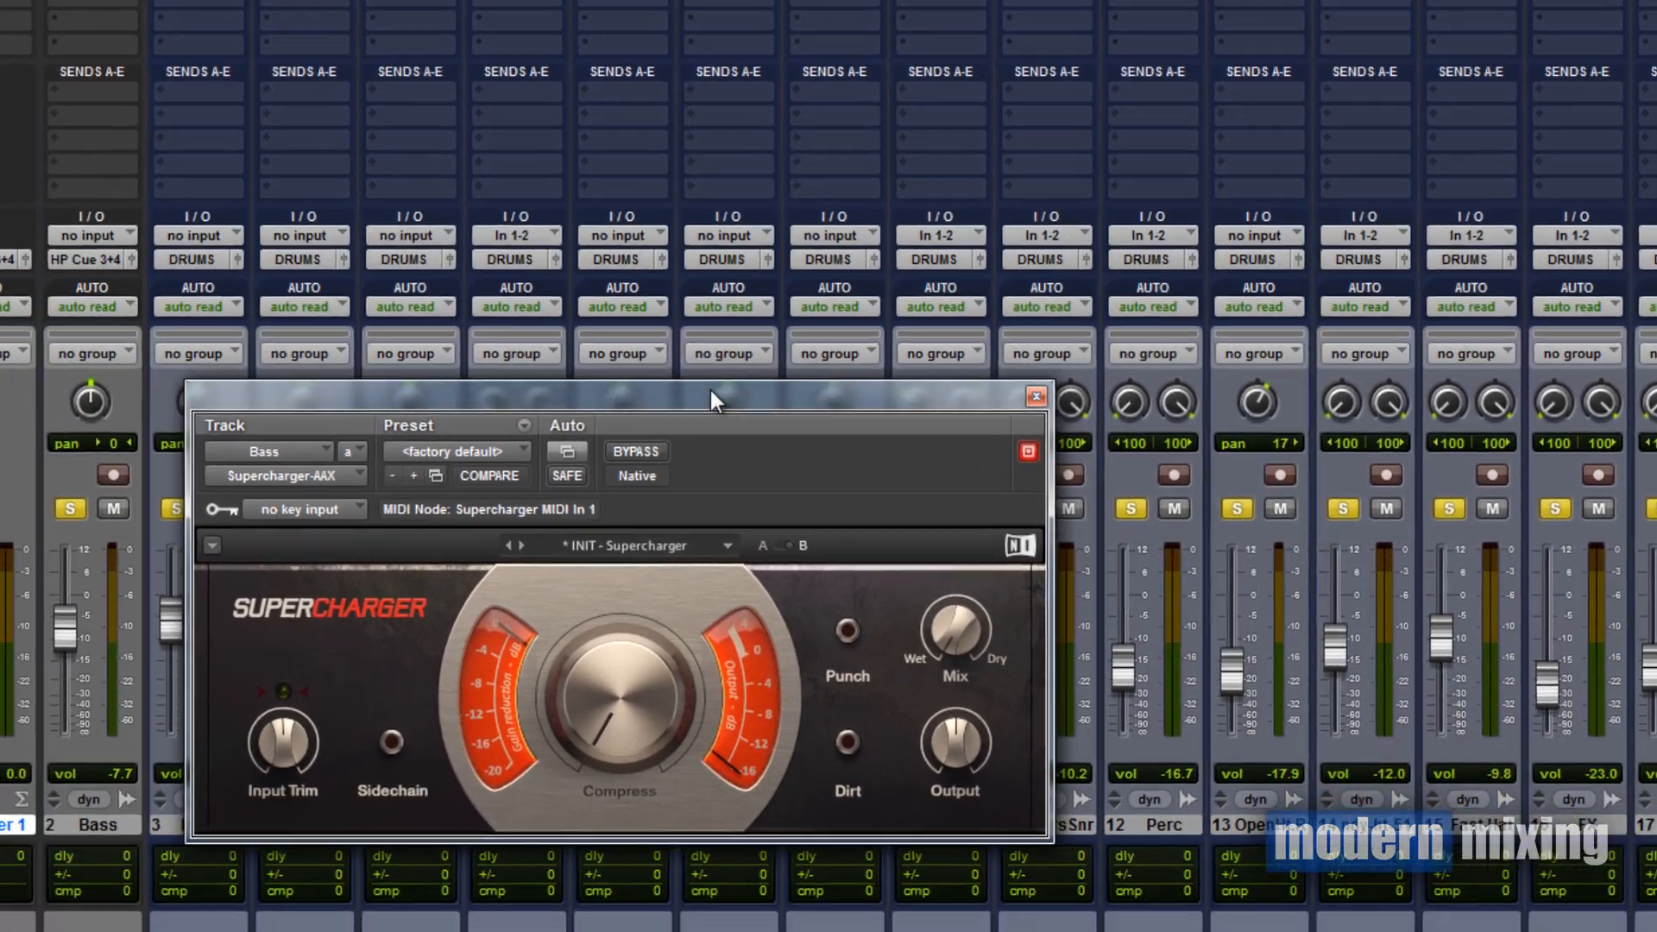
left_click_drag(390, 326, 355, 303)
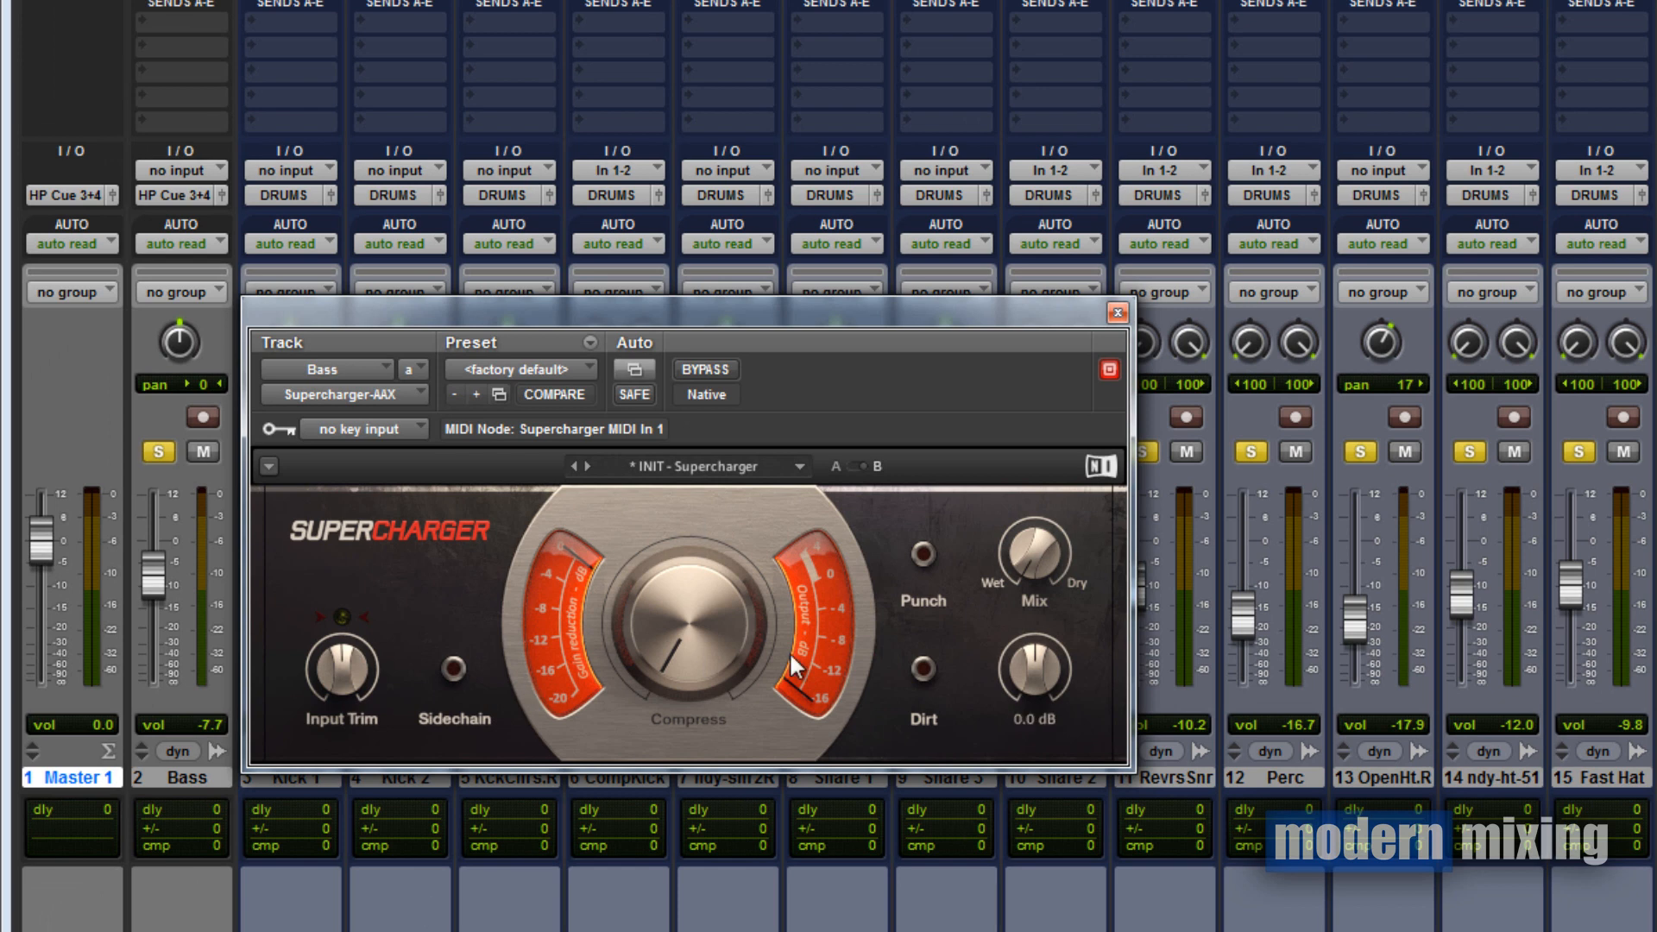
left_click_drag(552, 302, 557, 284)
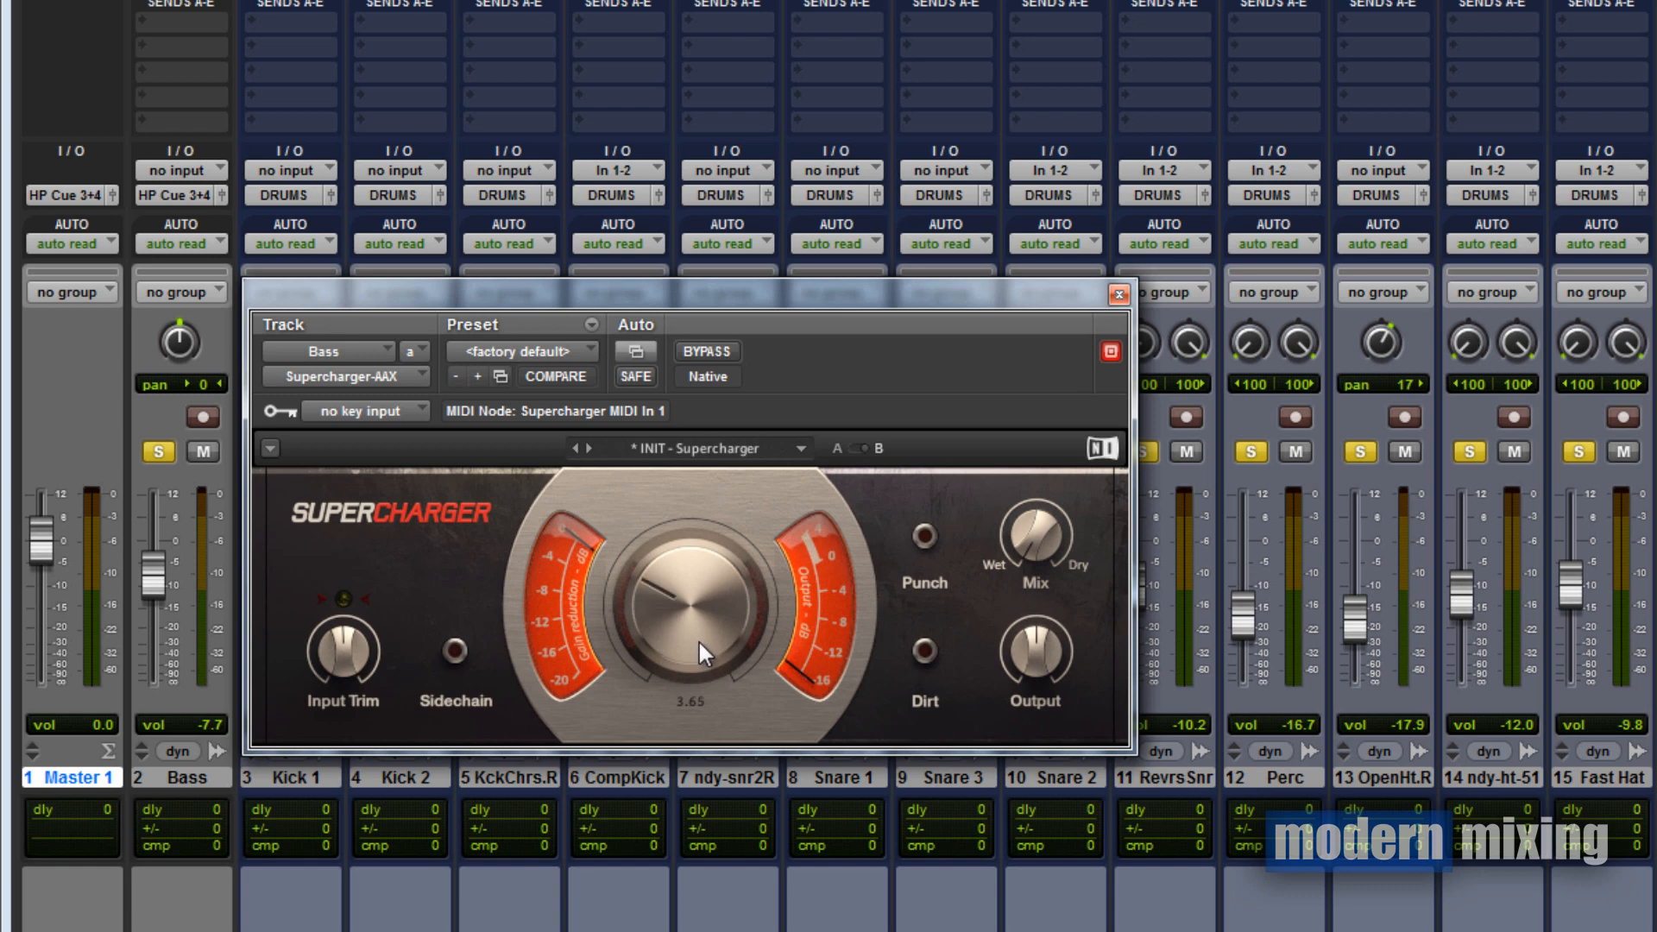
Play the session and try raised Compress amounts on the Bass track, including 5.30
scroll(699, 642, "up", 10)
scroll(688, 585, "down", 10)
key("space")
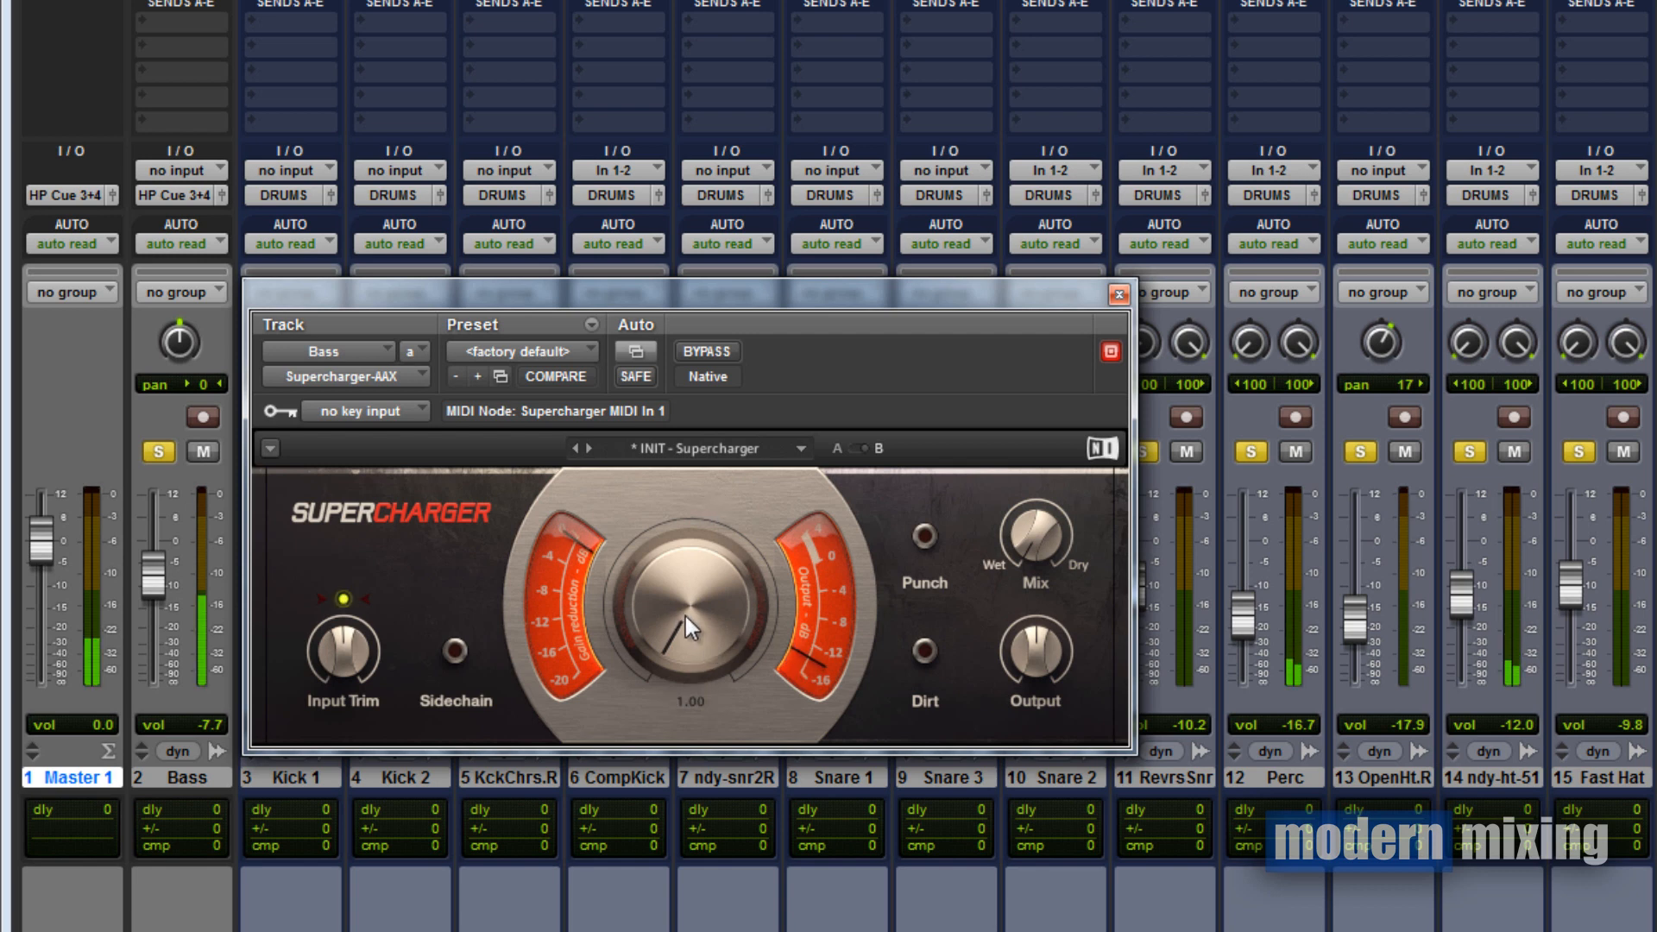
scroll(690, 620, "up", 5)
scroll(690, 621, "up", 4)
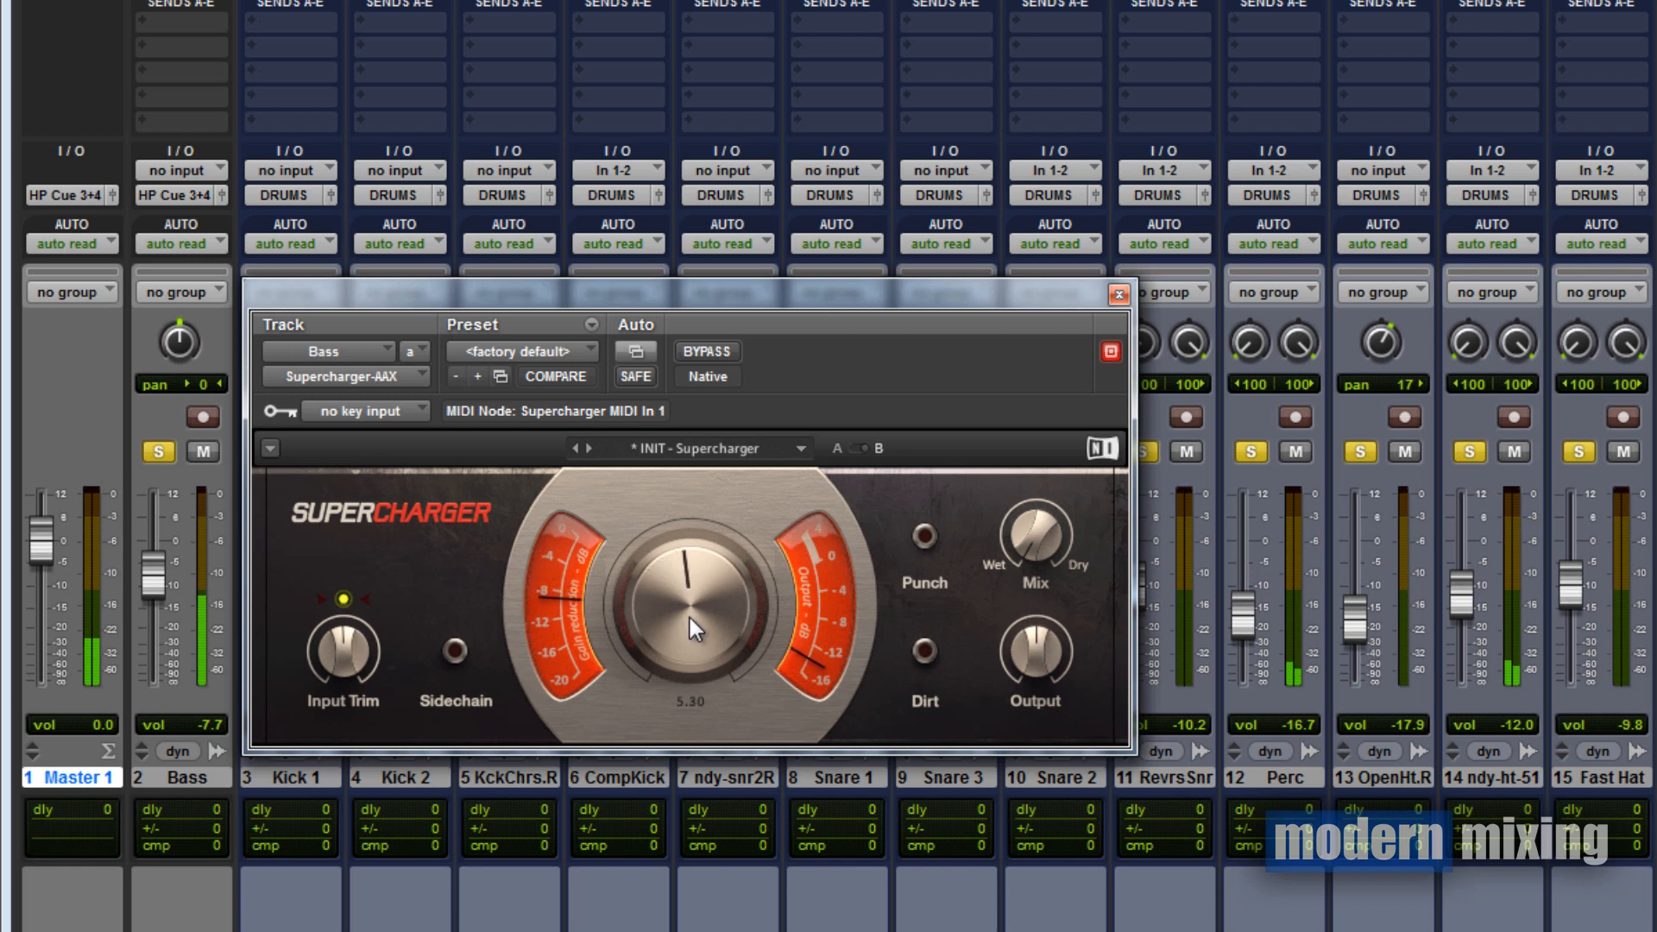
scroll(690, 619, "up", 2)
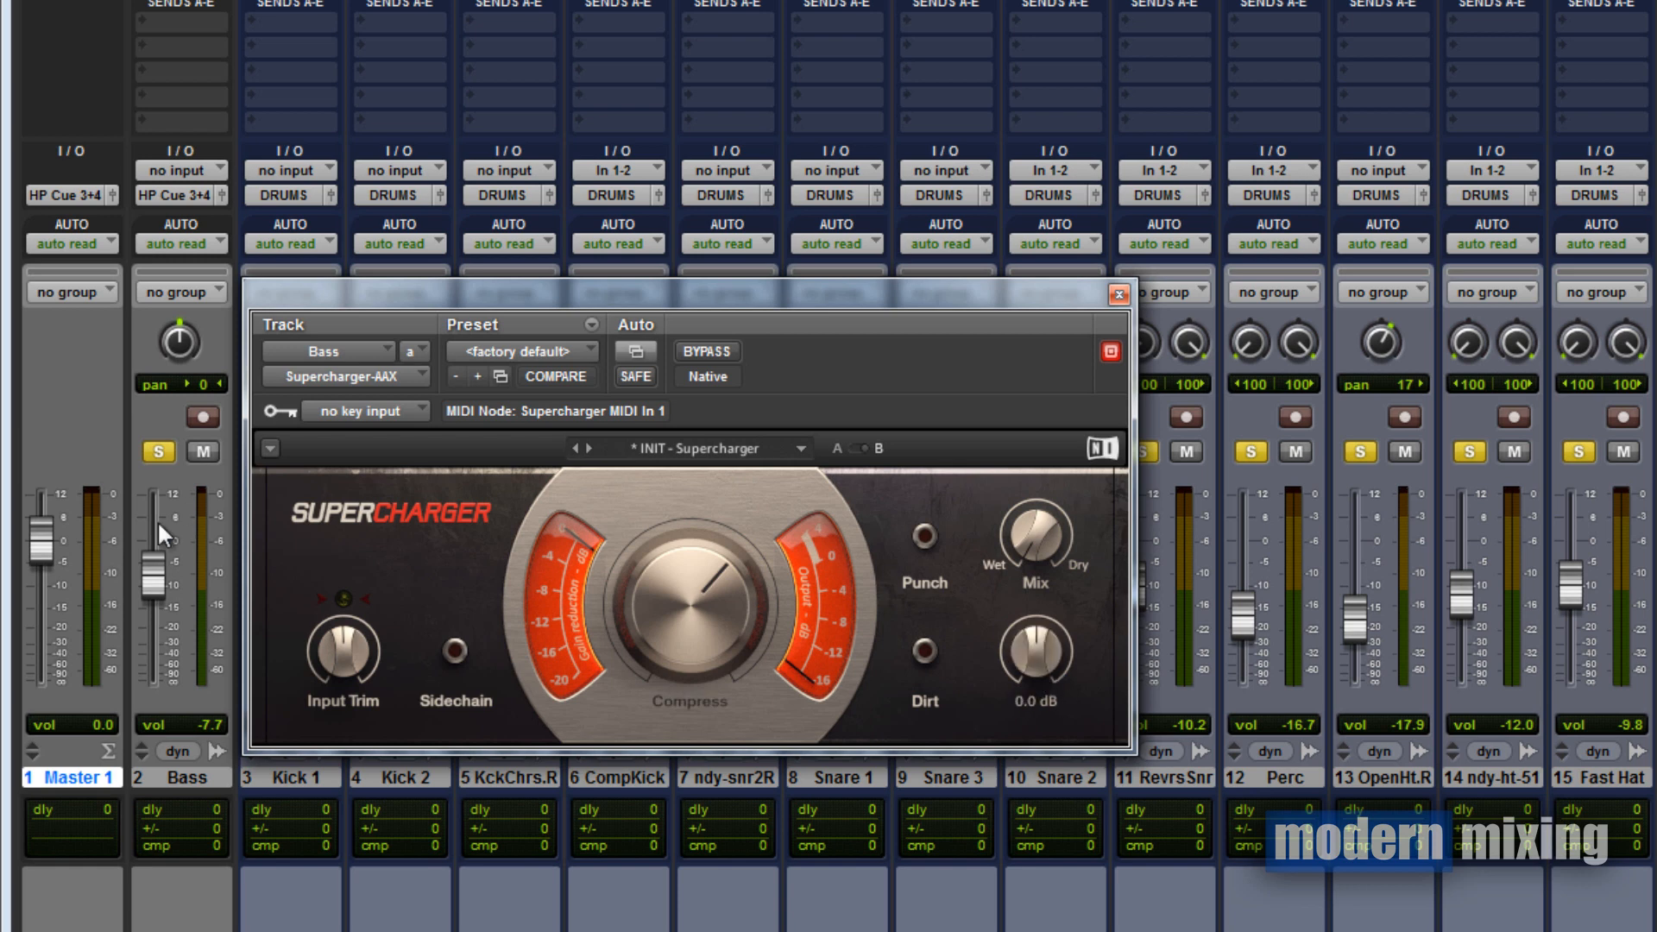
scroll(687, 582, "down", 5)
Try lower and higher Input Trim levels on the Bass compressor, going up to about 8.2 dB
mouse_move(367, 655)
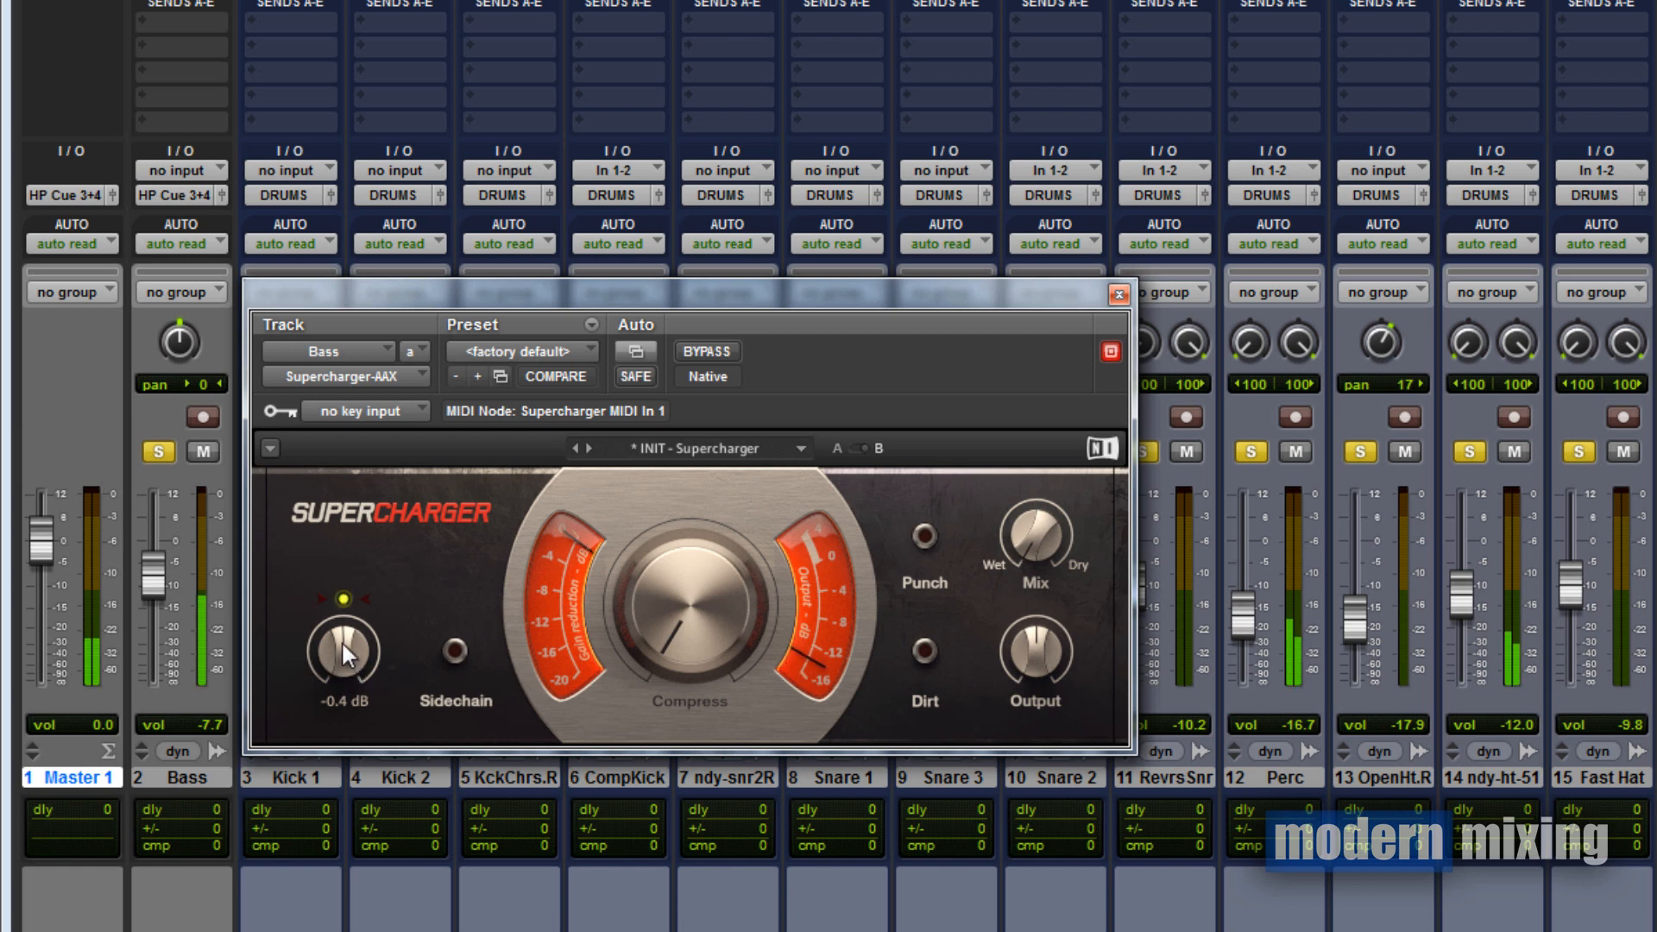
scroll(340, 642, "down", 5)
scroll(340, 644, "down", 7)
scroll(349, 654, "up", 12)
scroll(348, 655, "up", 10)
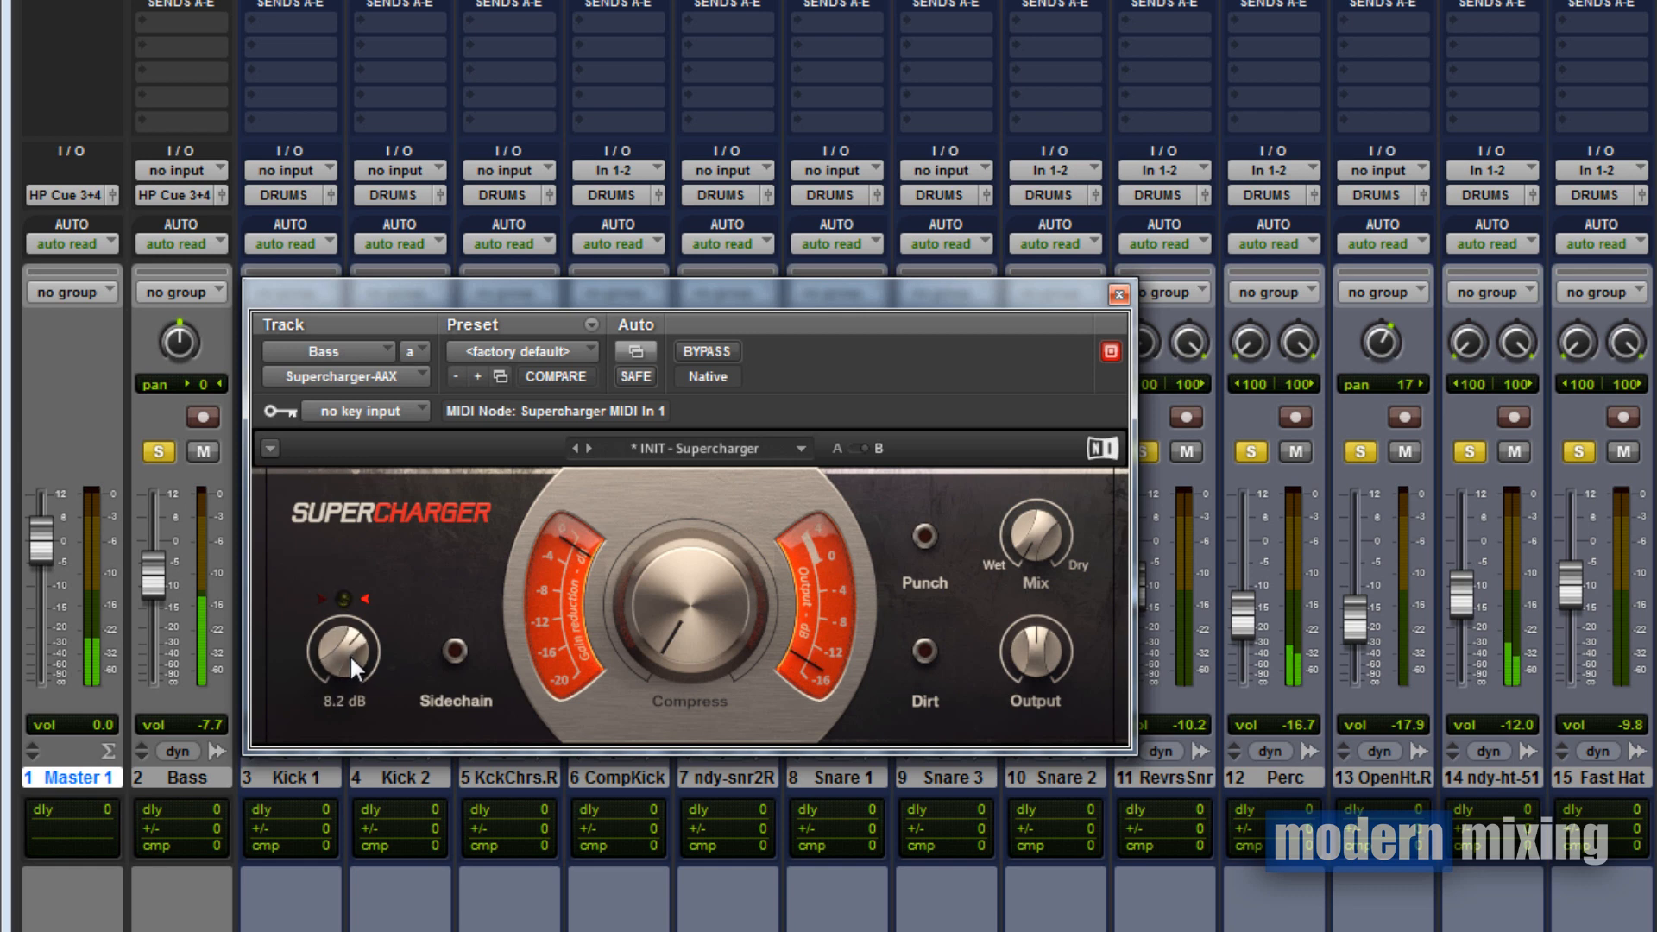
scroll(349, 656, "down", 12)
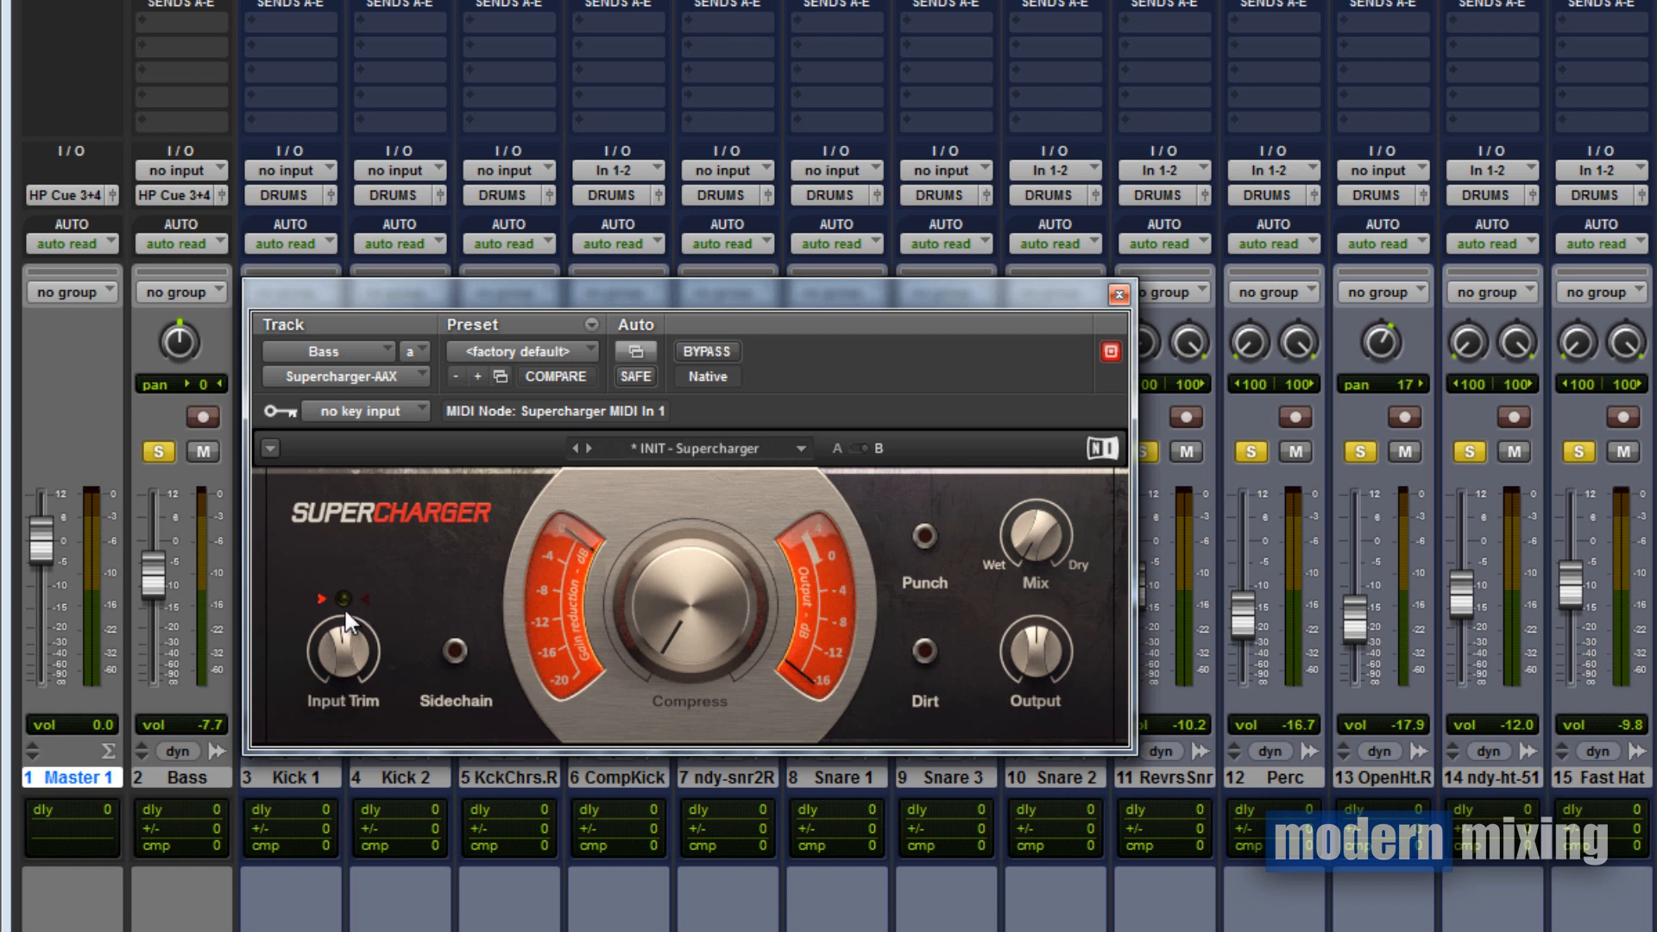
Switch the Bass compressor to its A settings and close the plug-in window
left_click(924, 652)
left_click_drag(725, 285, 773, 178)
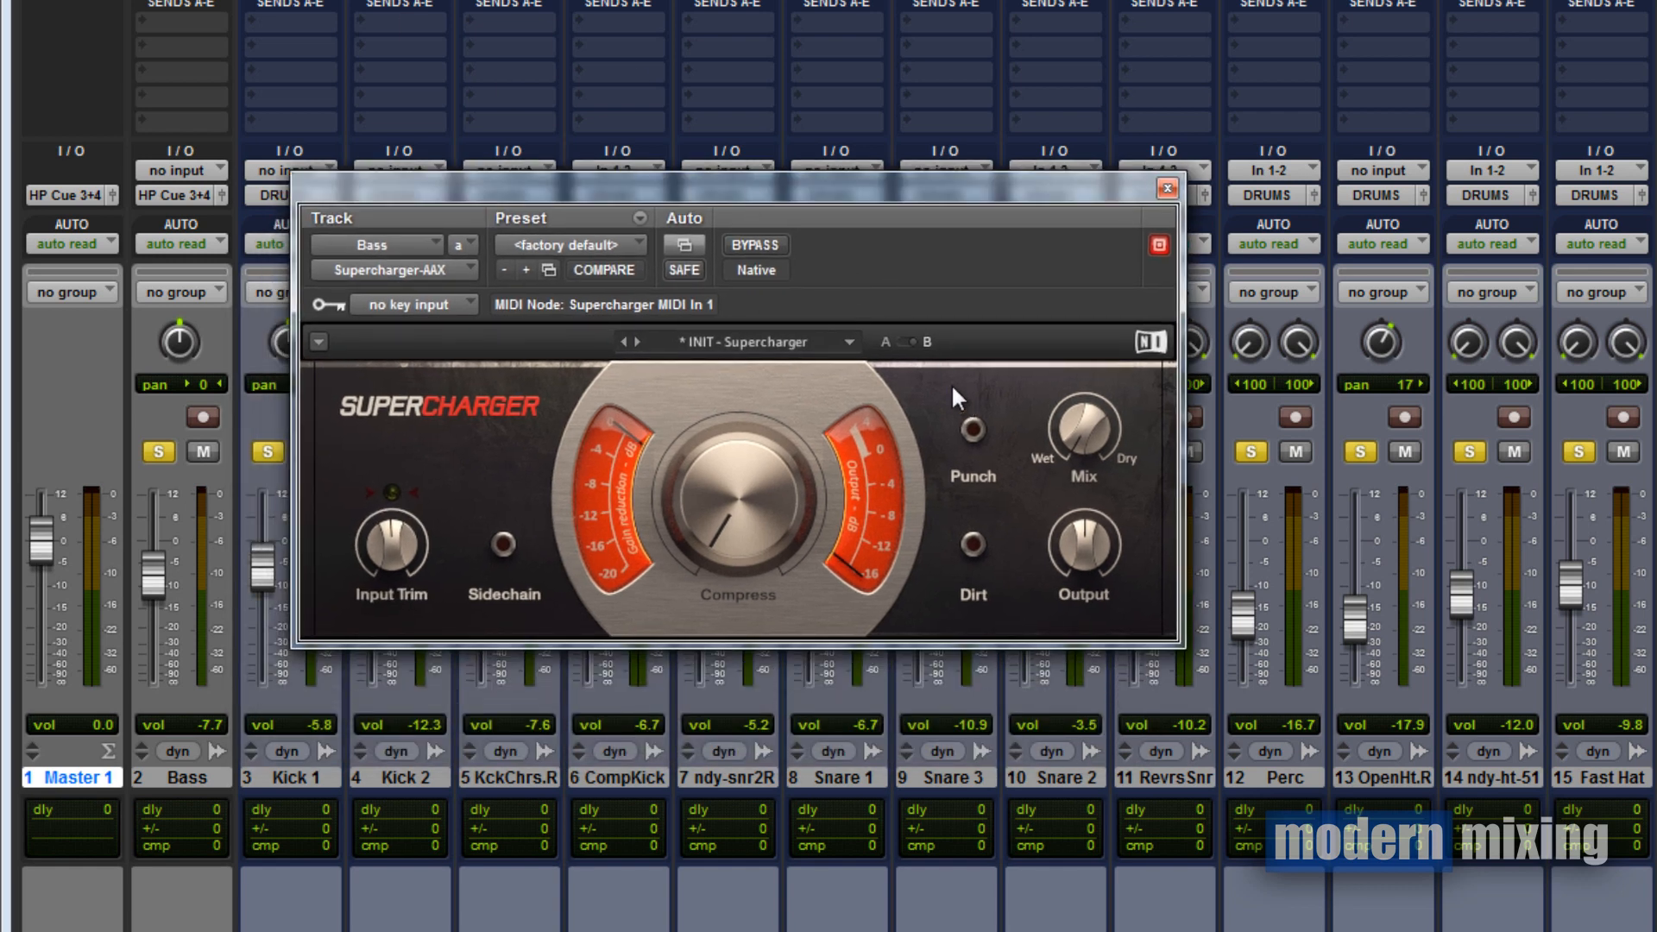
left_click(894, 341)
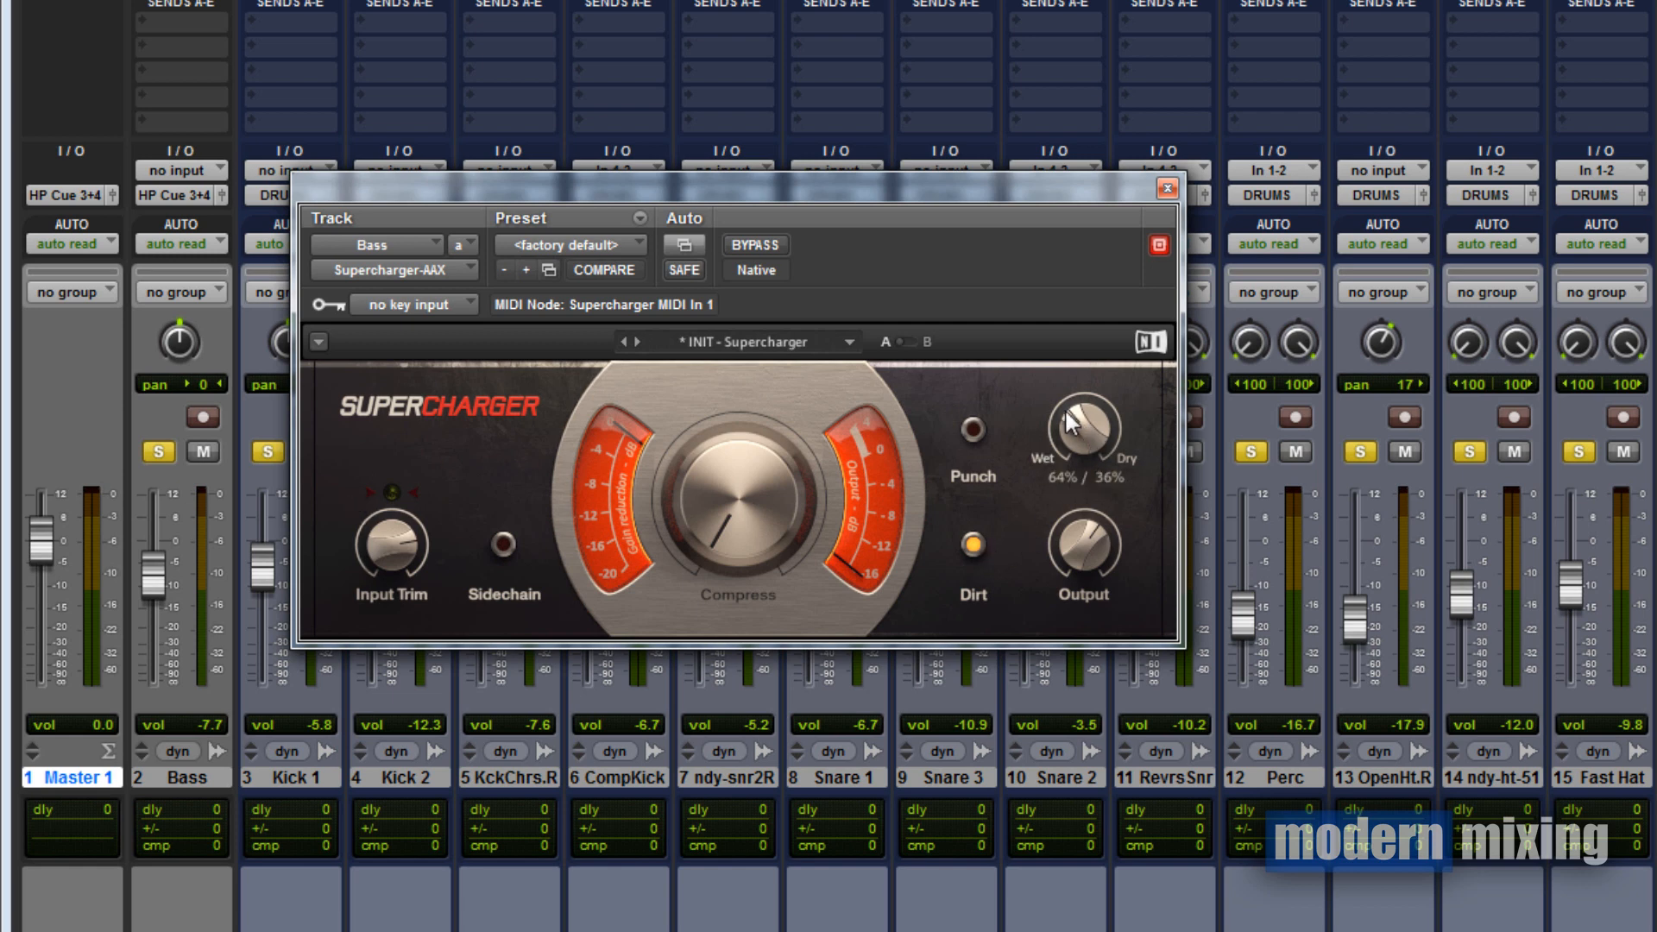
left_click_drag(940, 187, 943, 284)
left_click(1183, 274)
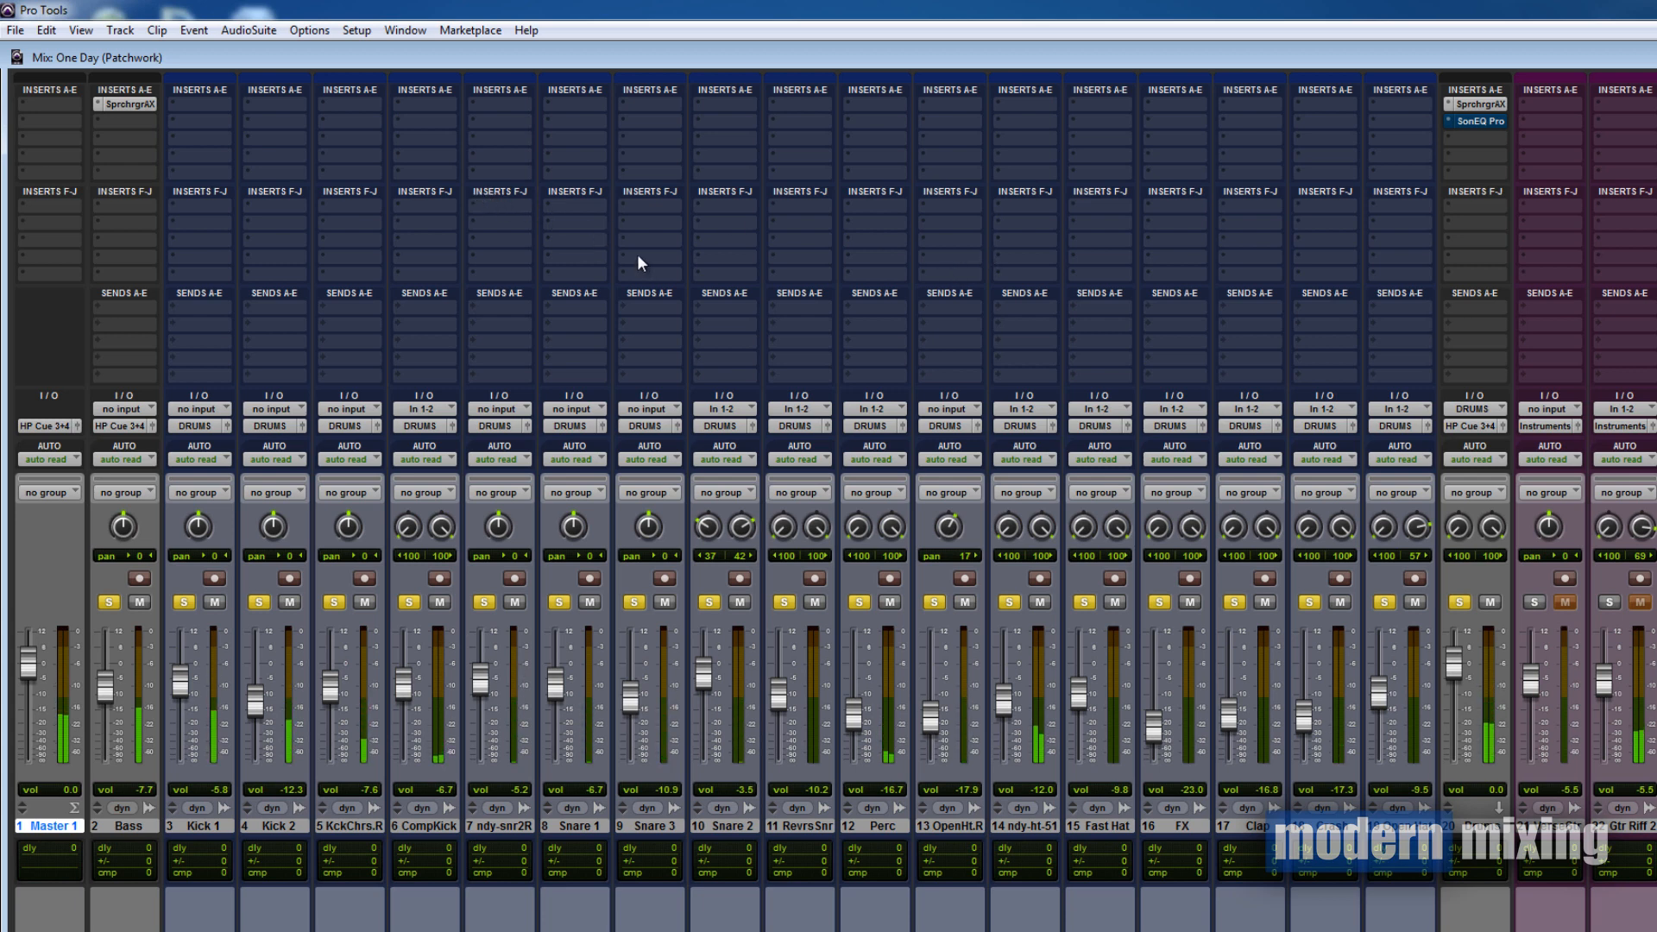
Compare the sound by bypassing and re-enabling Supercharger on the Bass and Drums tracks during playback
left_click(147, 107, "ctrl")
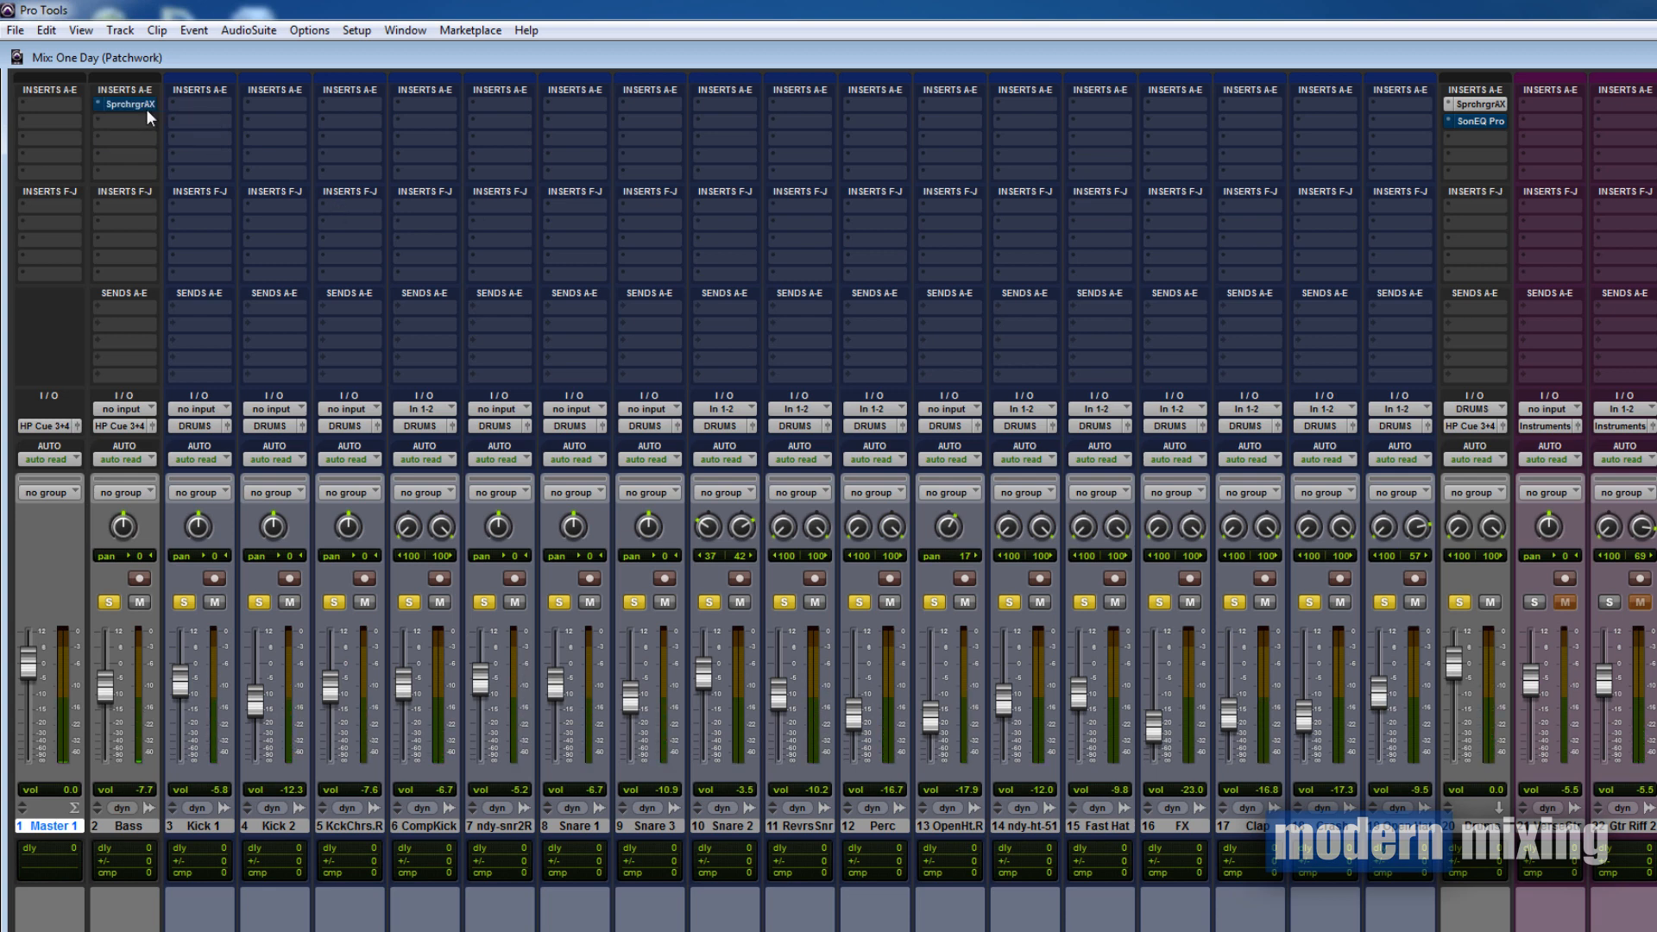
left_click(1499, 106, "ctrl")
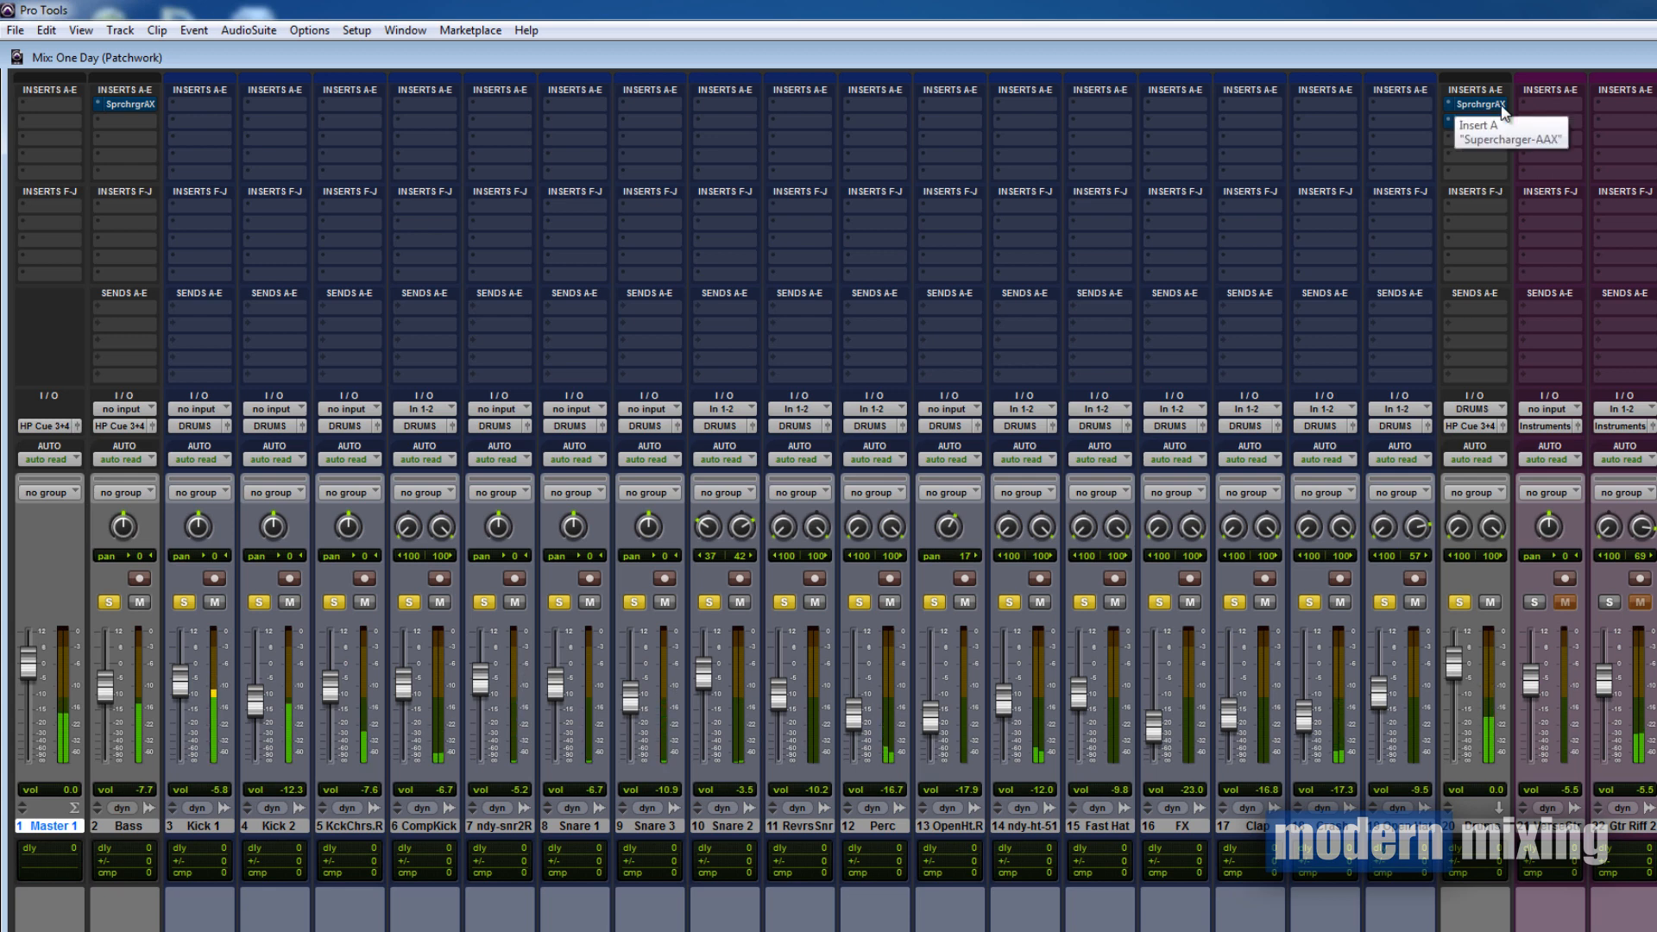
left_click(141, 105, "ctrl")
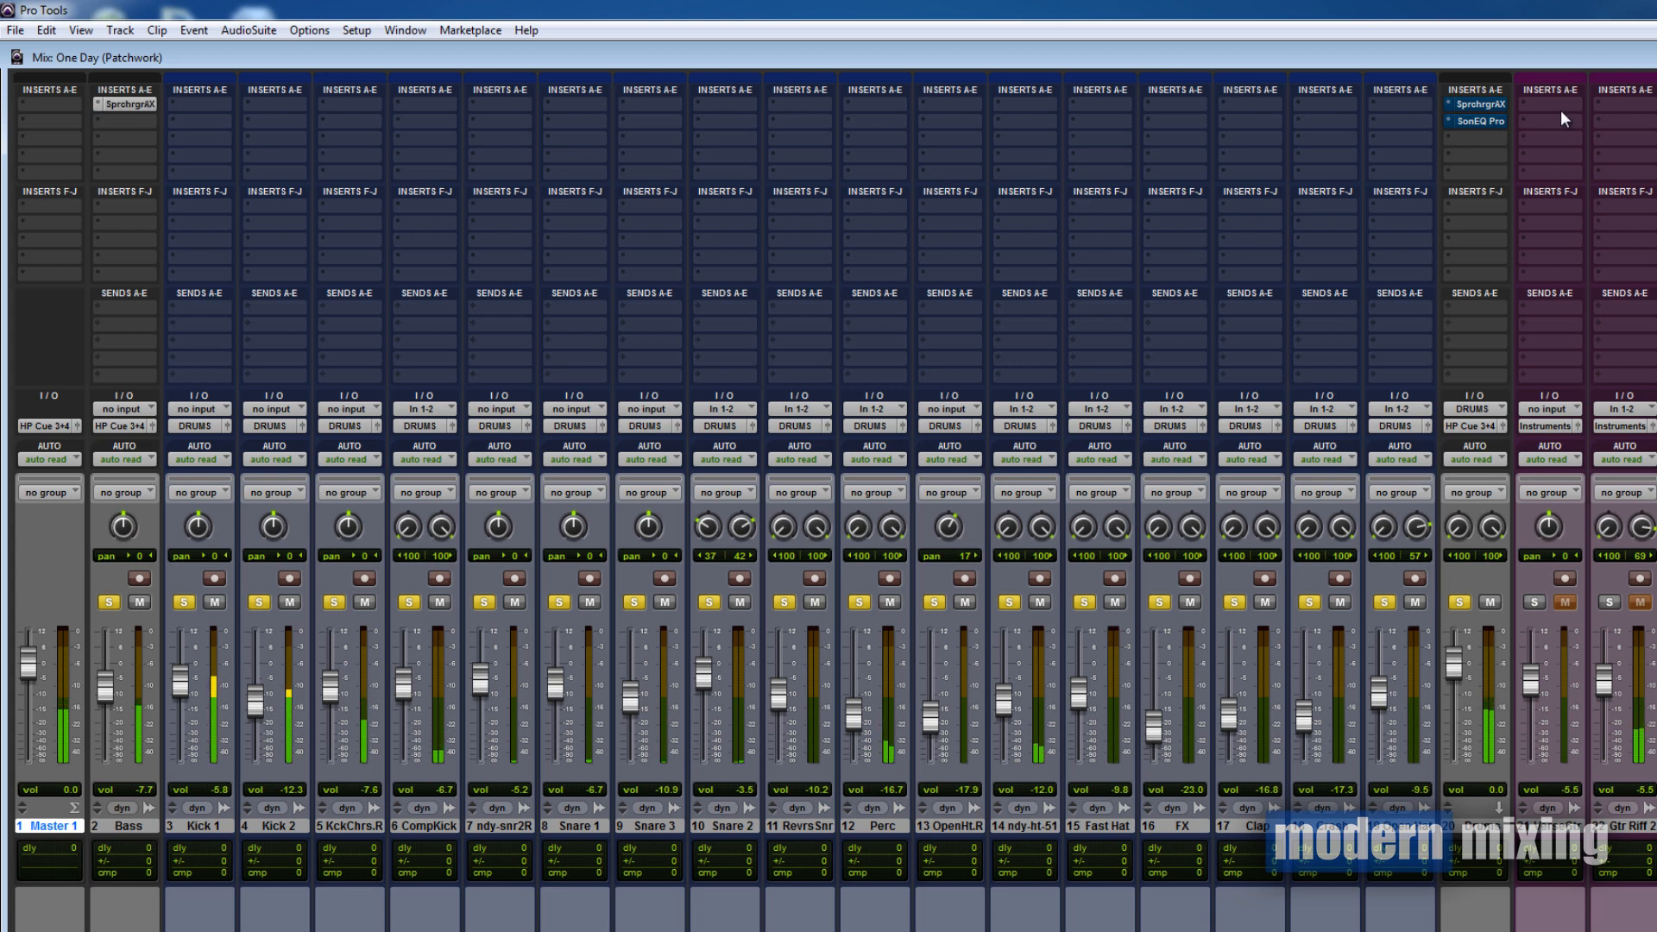
left_click(1481, 104, "ctrl")
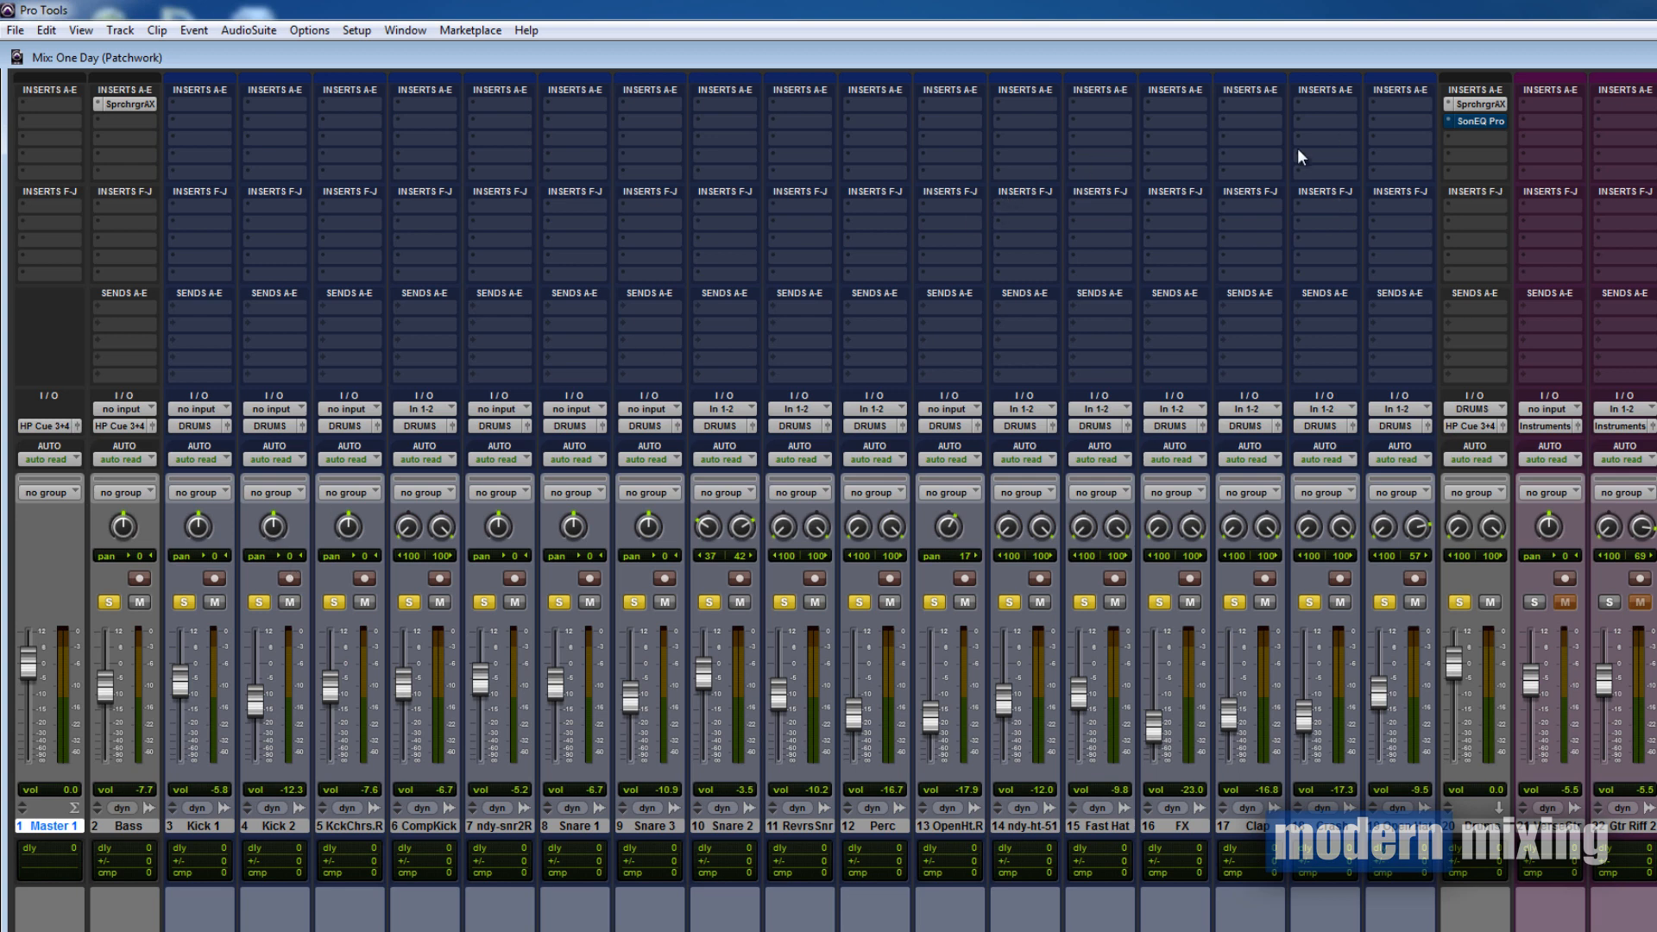
Inspect the SonEQ Pro settings on the Drums track and activate that insert, comparing with and without it
left_click(1495, 127)
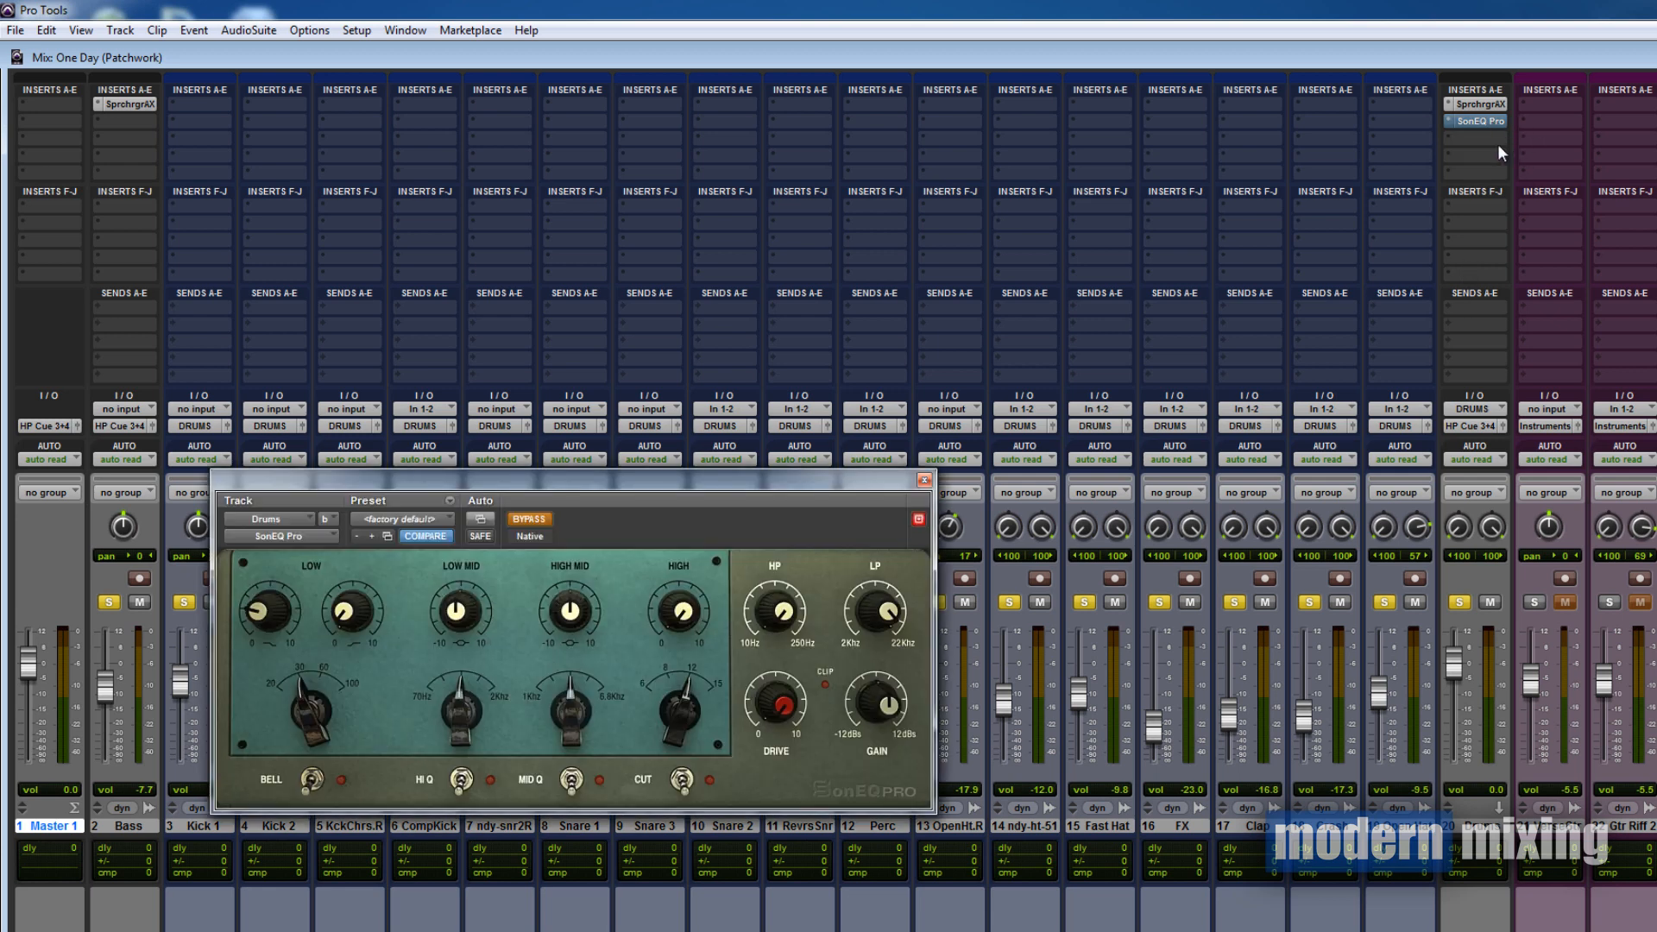
left_click(924, 482)
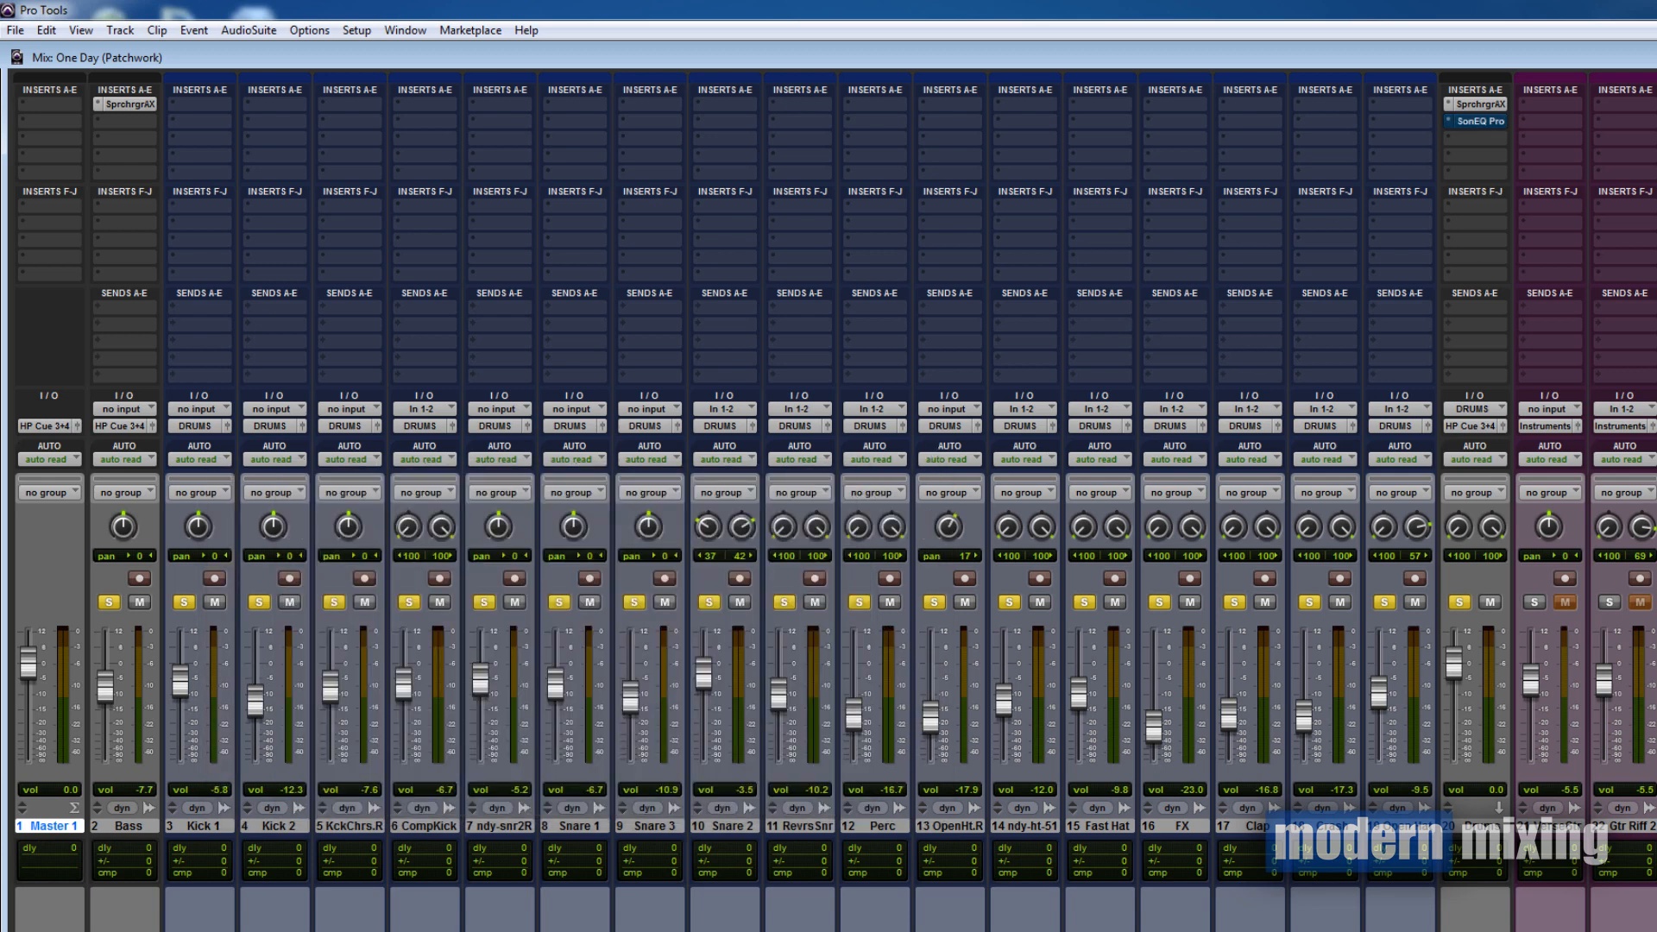
left_click(1483, 122, "ctrl")
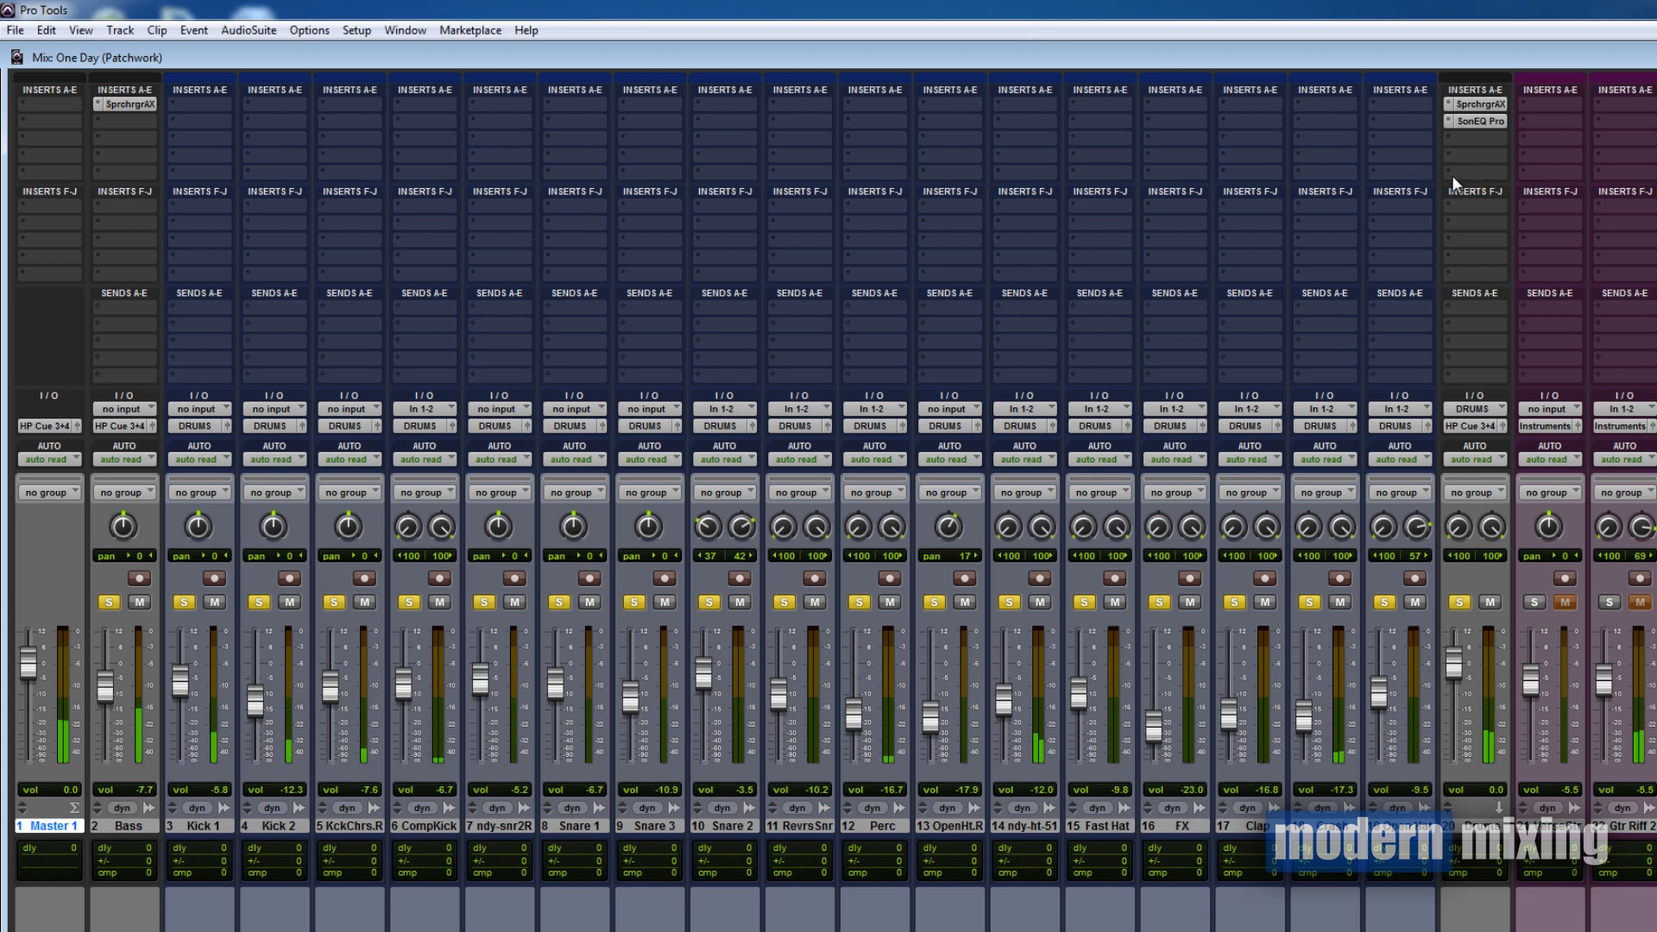
left_click(1490, 121, "ctrl")
left_click(1491, 122, "ctrl")
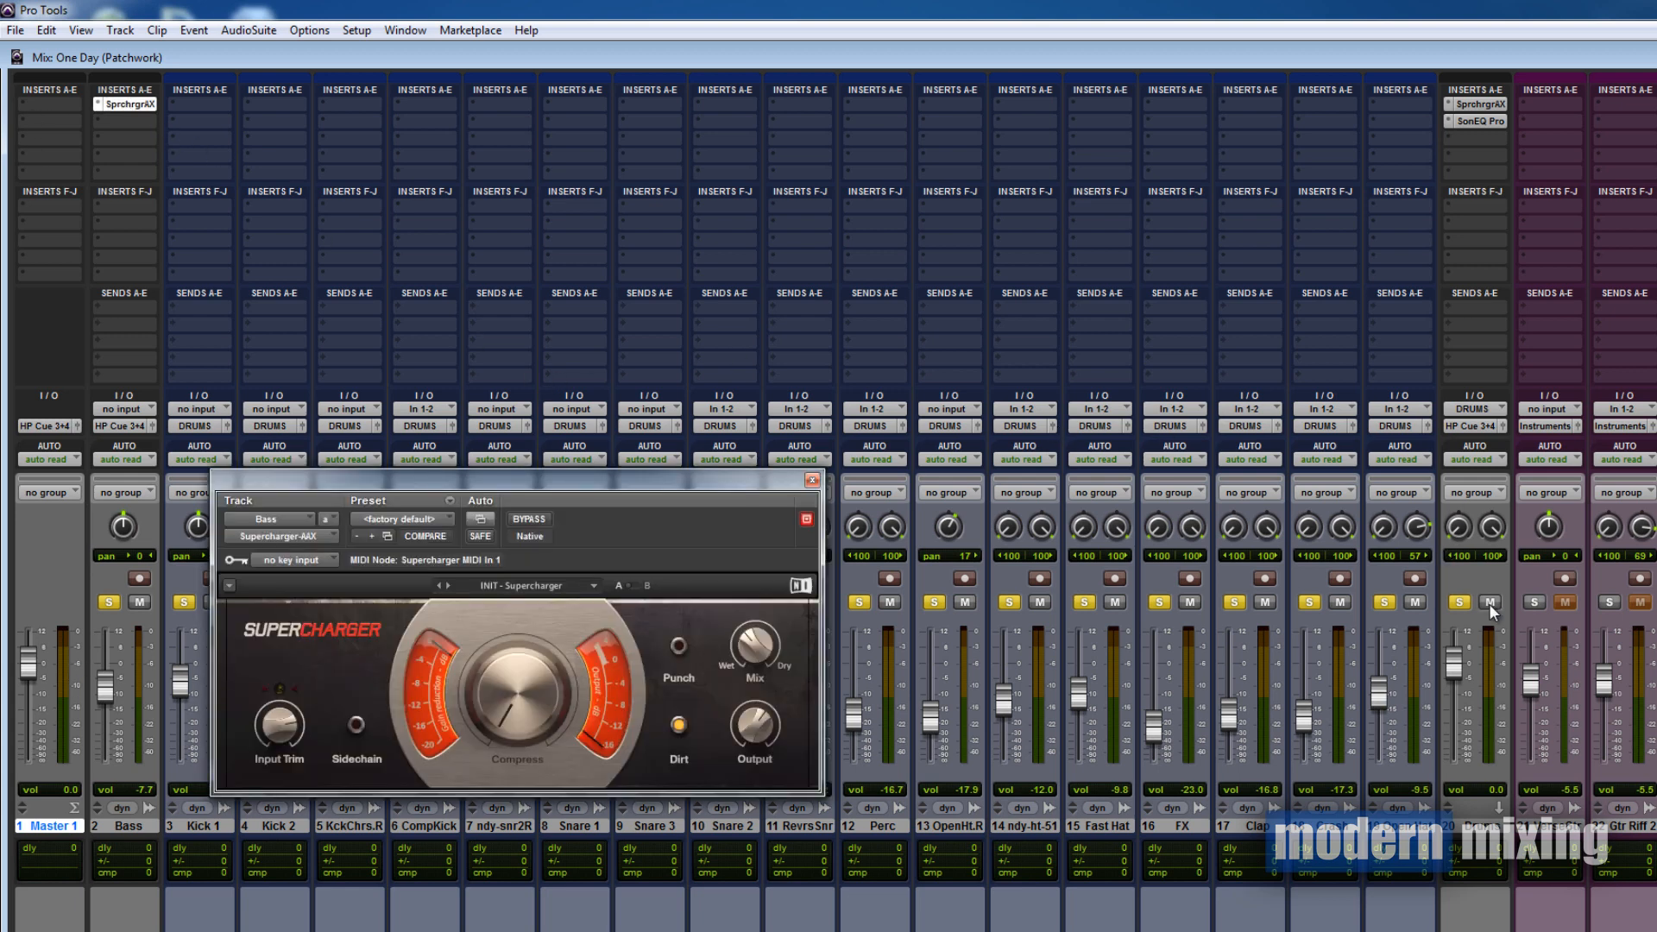
Switch the Bass track's Supercharger to its B settings and place its window clear of the Bass strip
left_click_drag(581, 483, 630, 384)
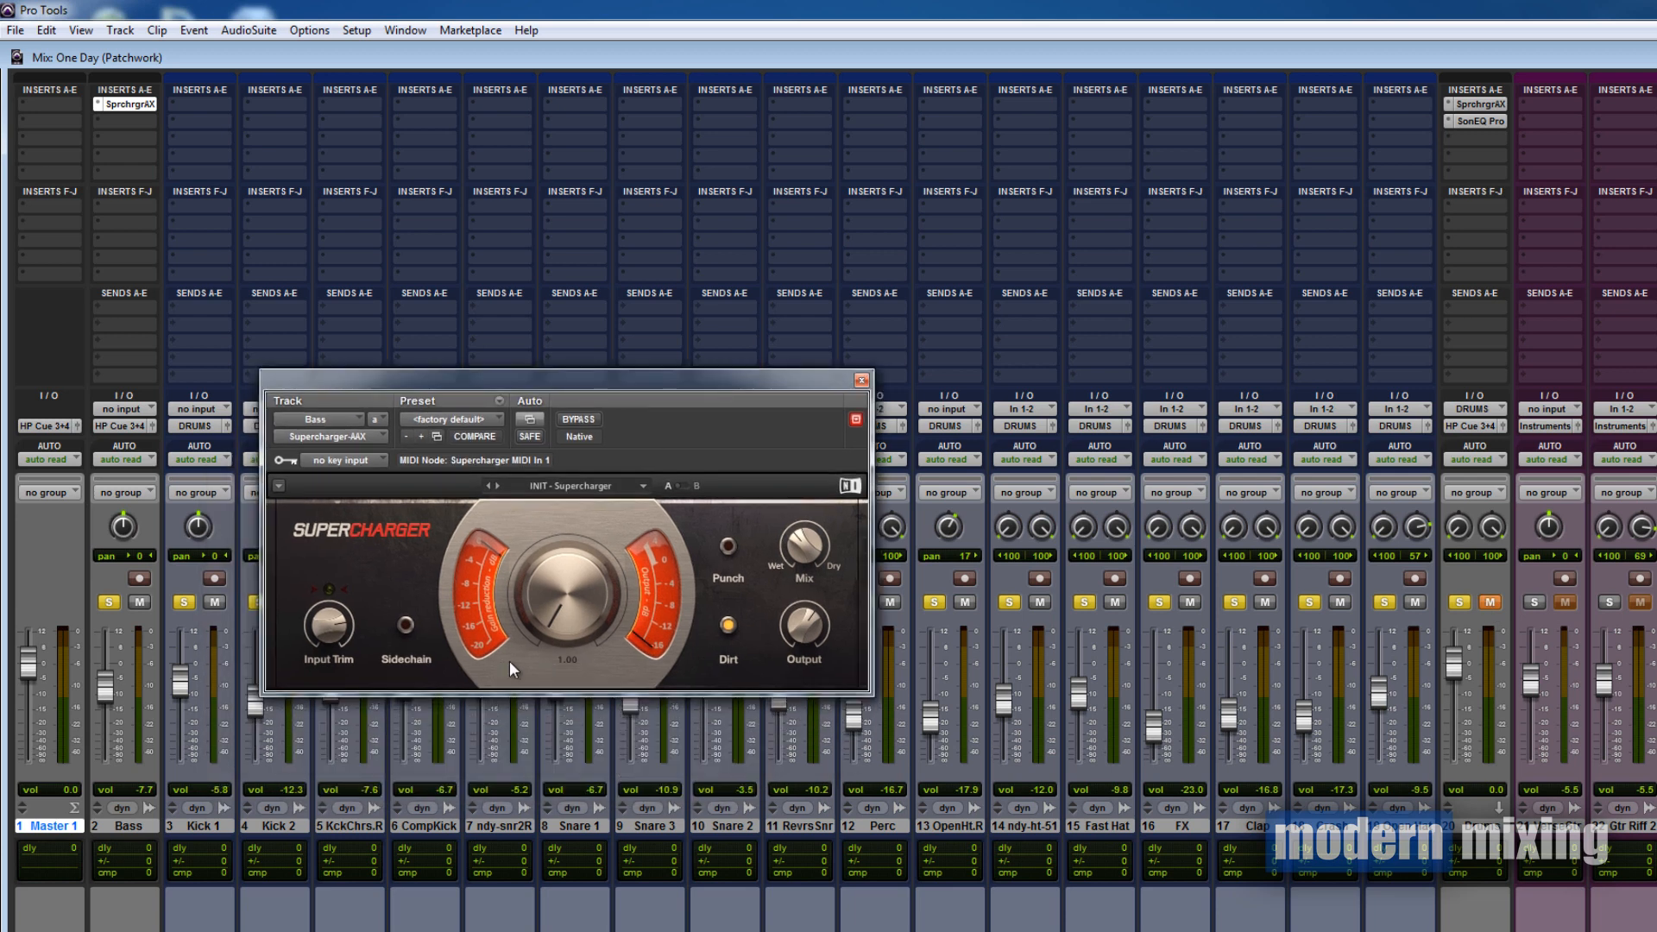
left_click_drag(336, 638, 338, 630)
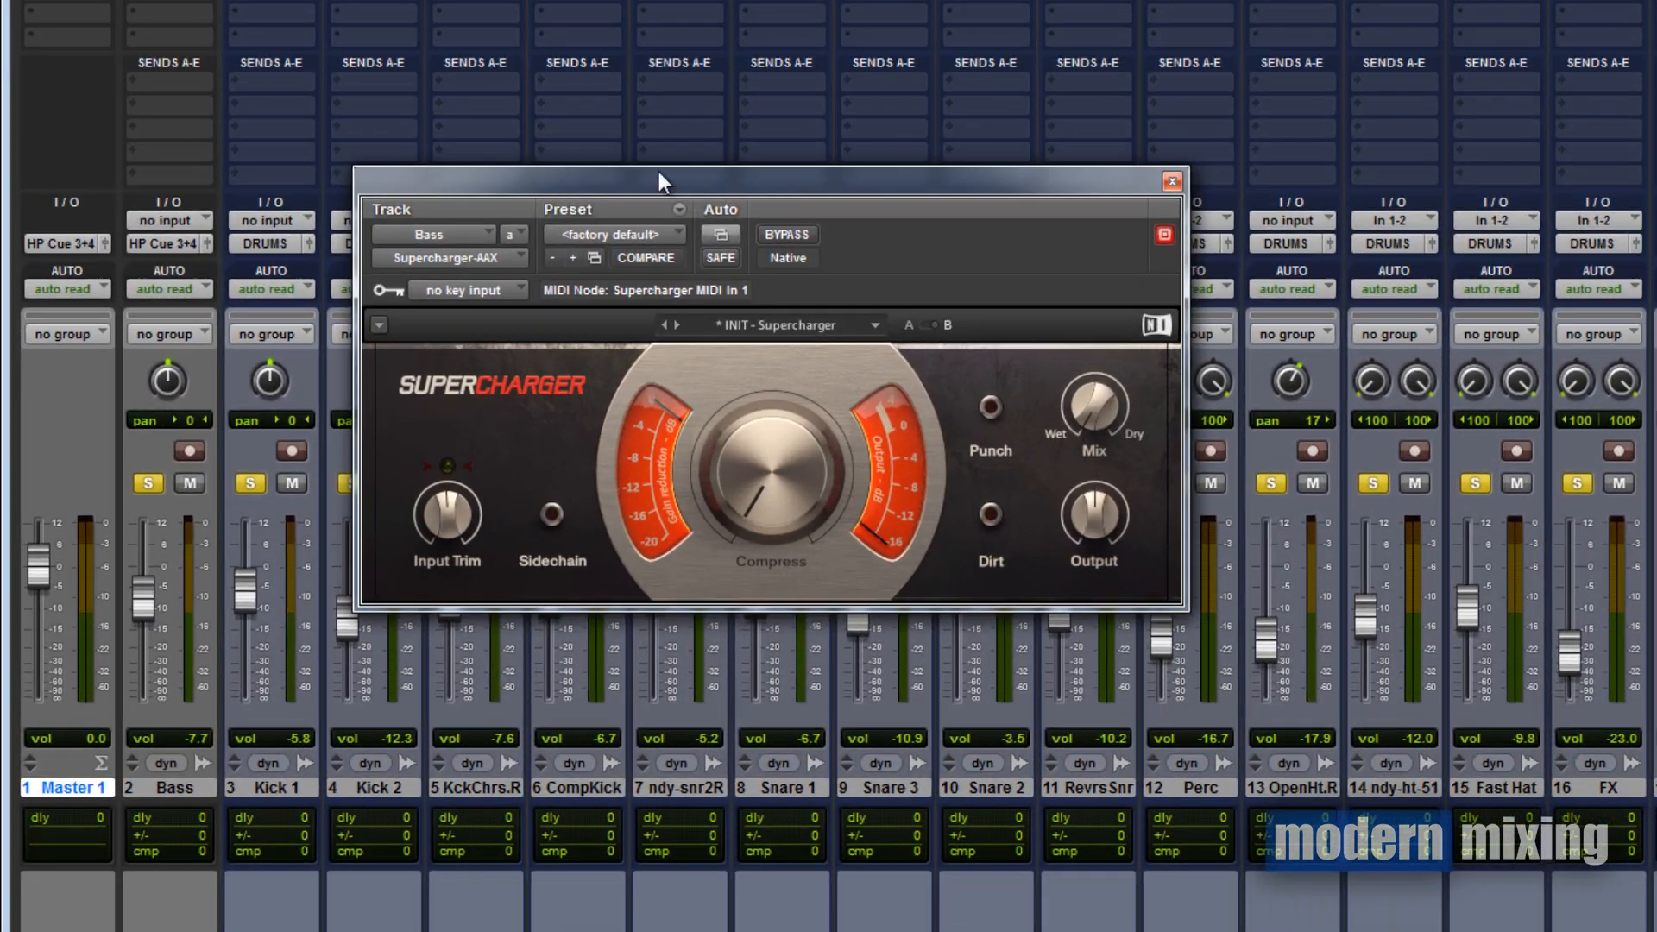
left_click_drag(659, 181, 536, 308)
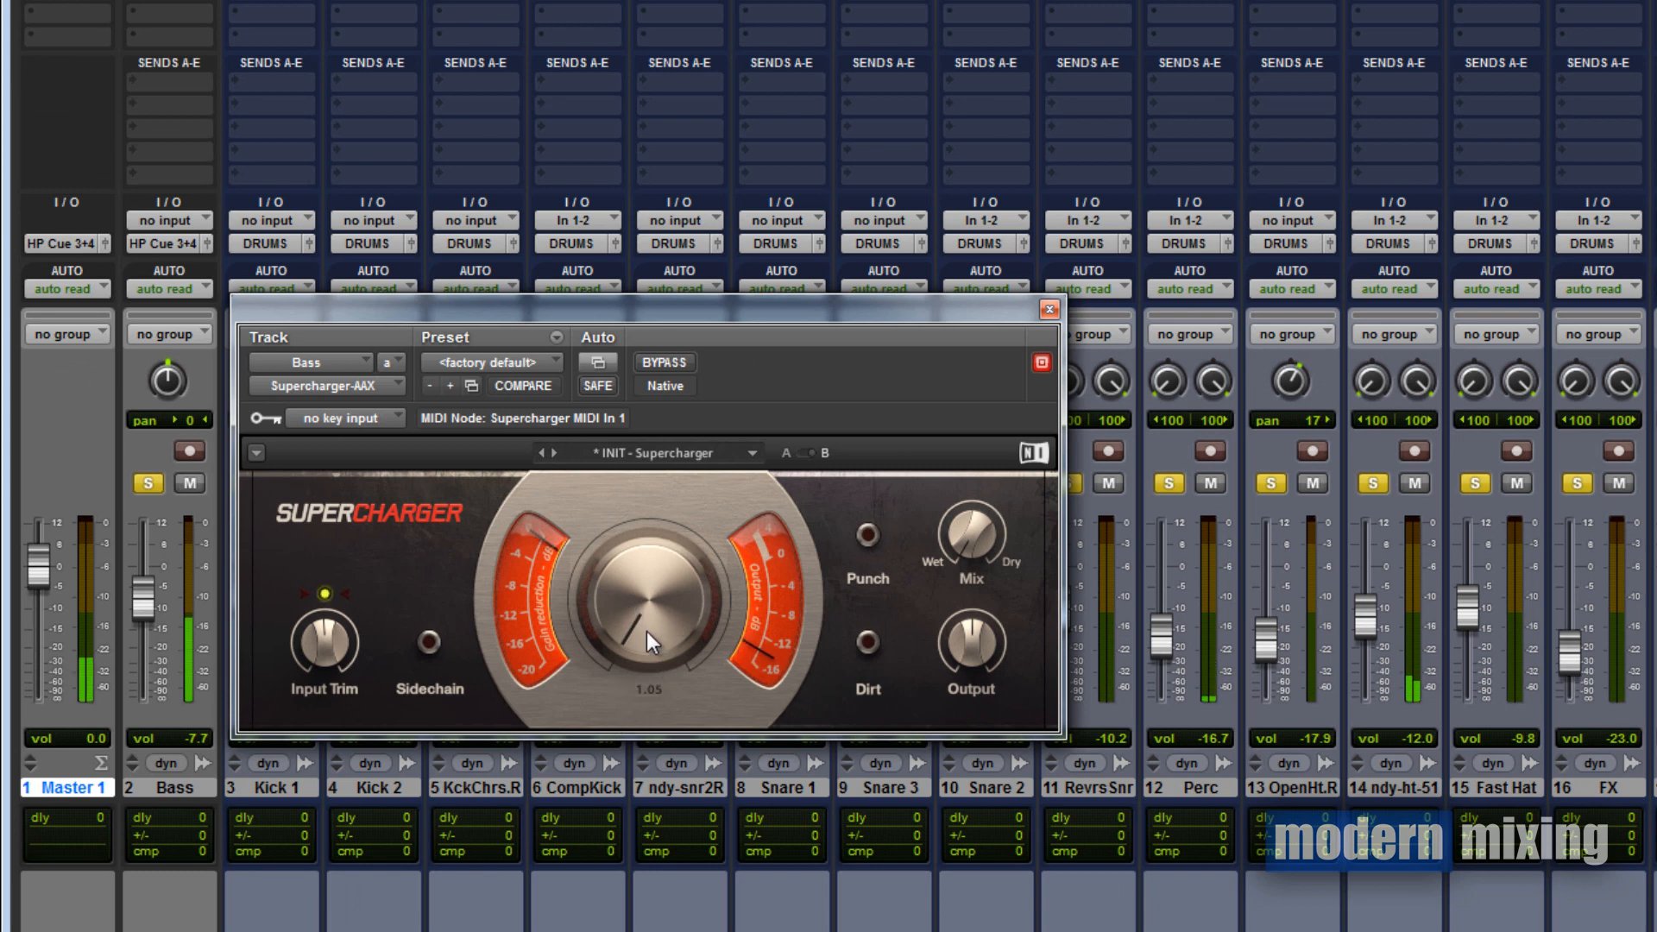
Try Compress at 10.00 on the Bass, compare it with the bypassed sound, and reset the knob to its default
mouse_move(646, 630)
left_click_drag(645, 630, 646, 630)
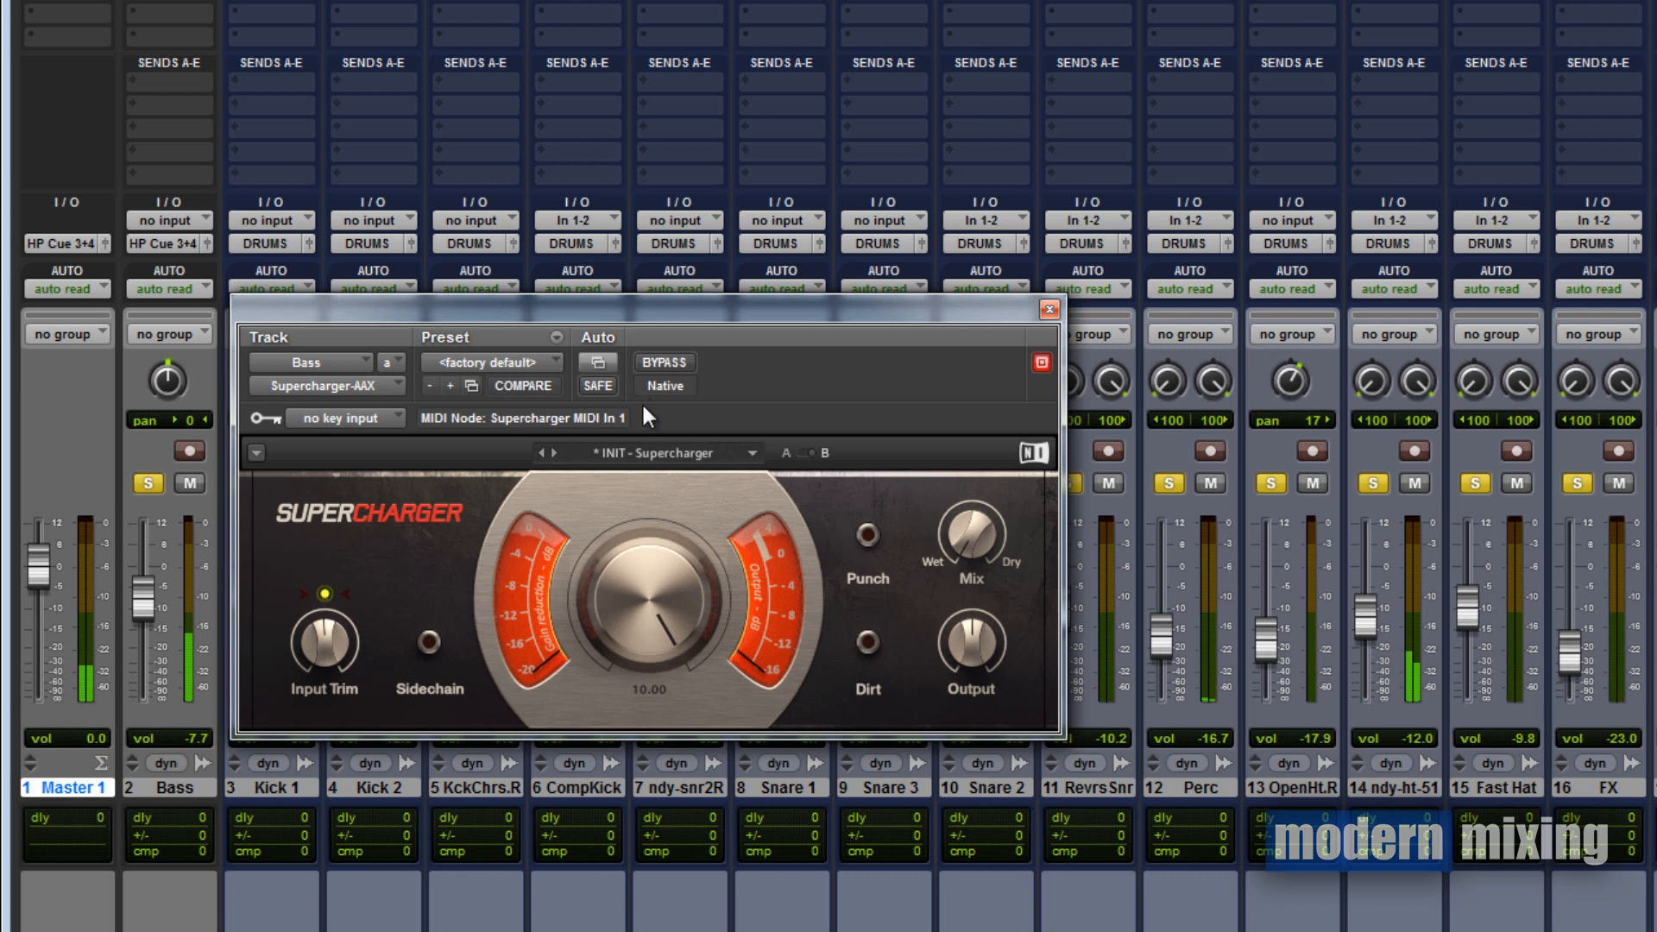
left_click(674, 361)
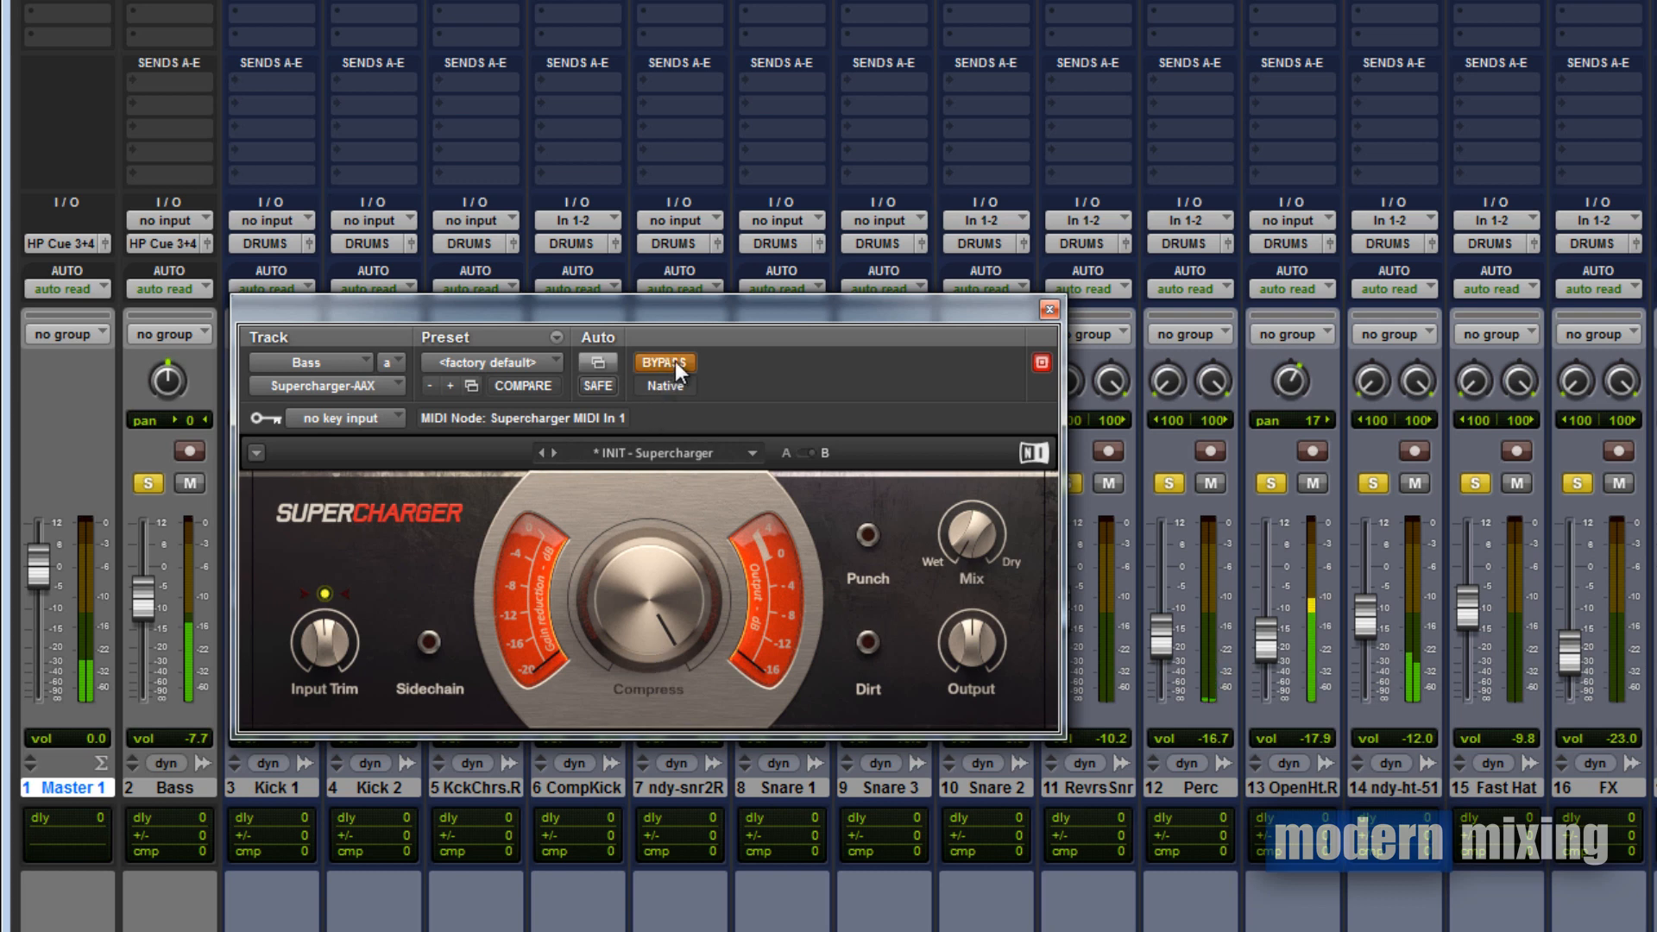
left_click(680, 364)
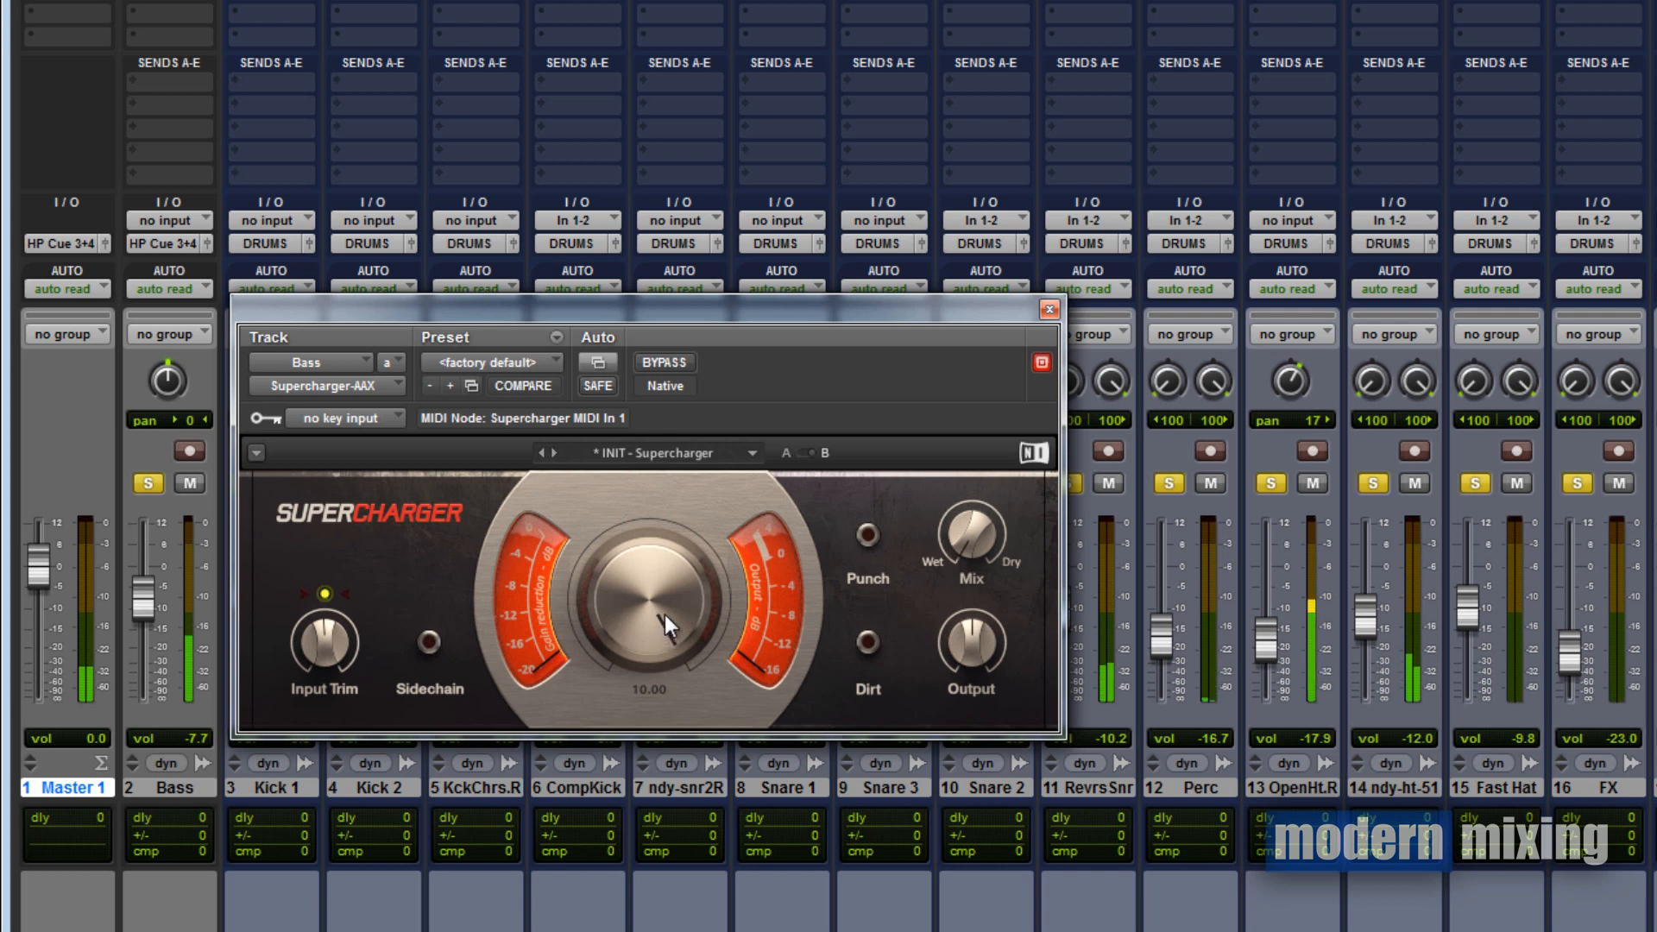
key("space")
double_click(671, 580)
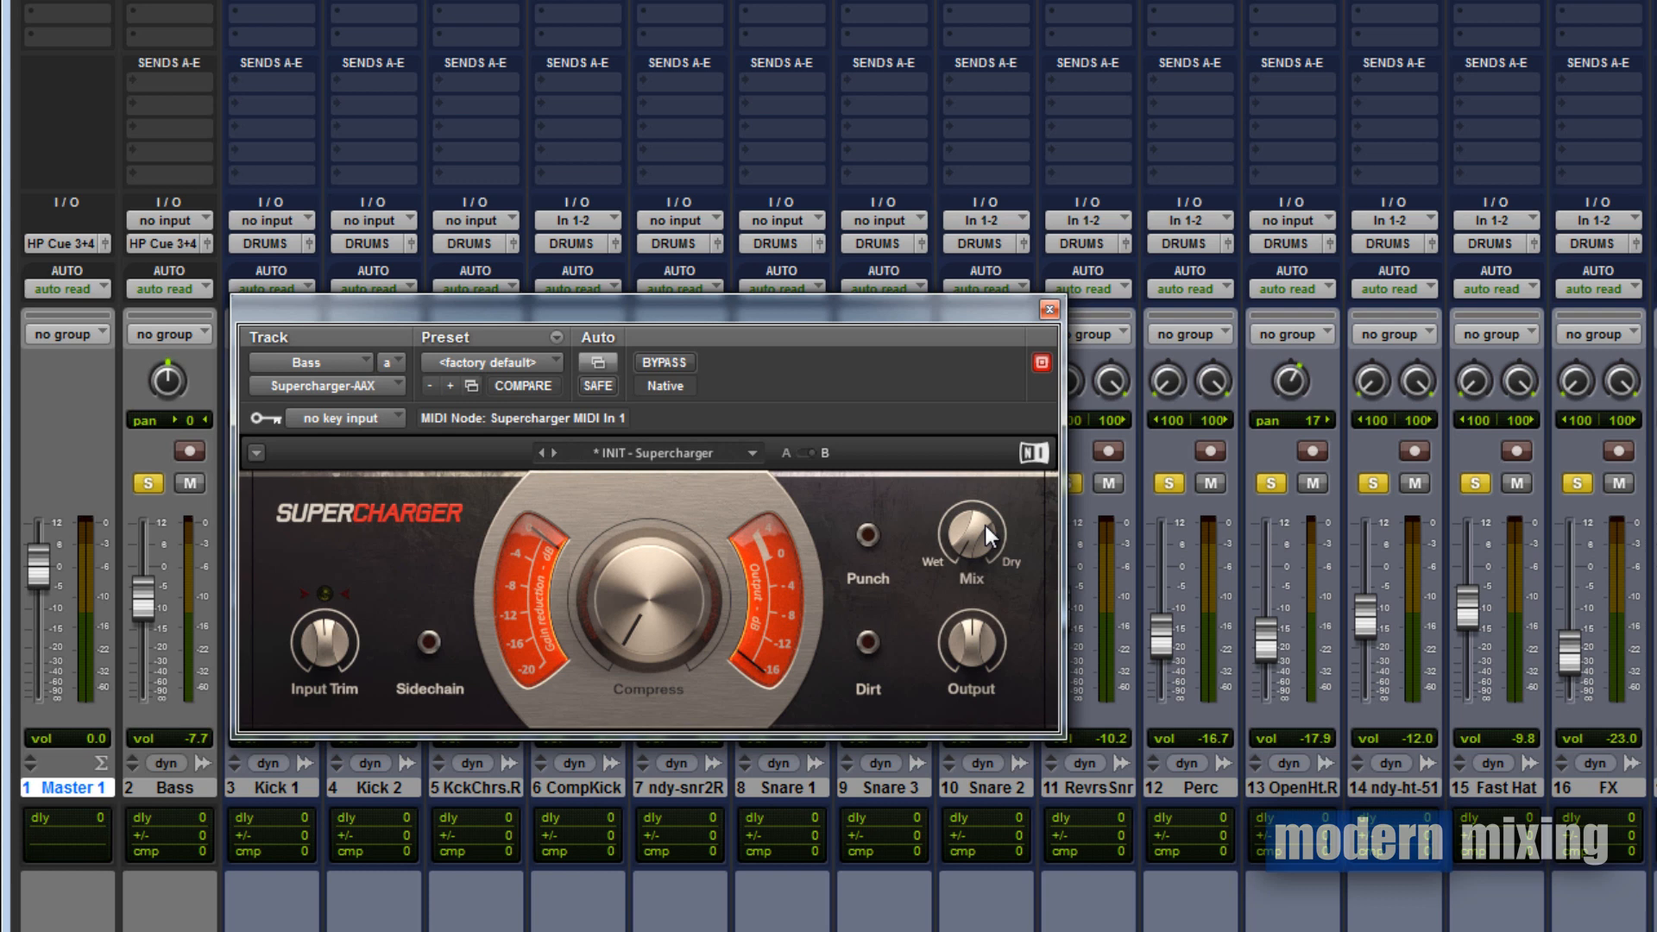
Turn on Dirt in the Bass track's Supercharger, comparing the sound with and without it
left_click(867, 643)
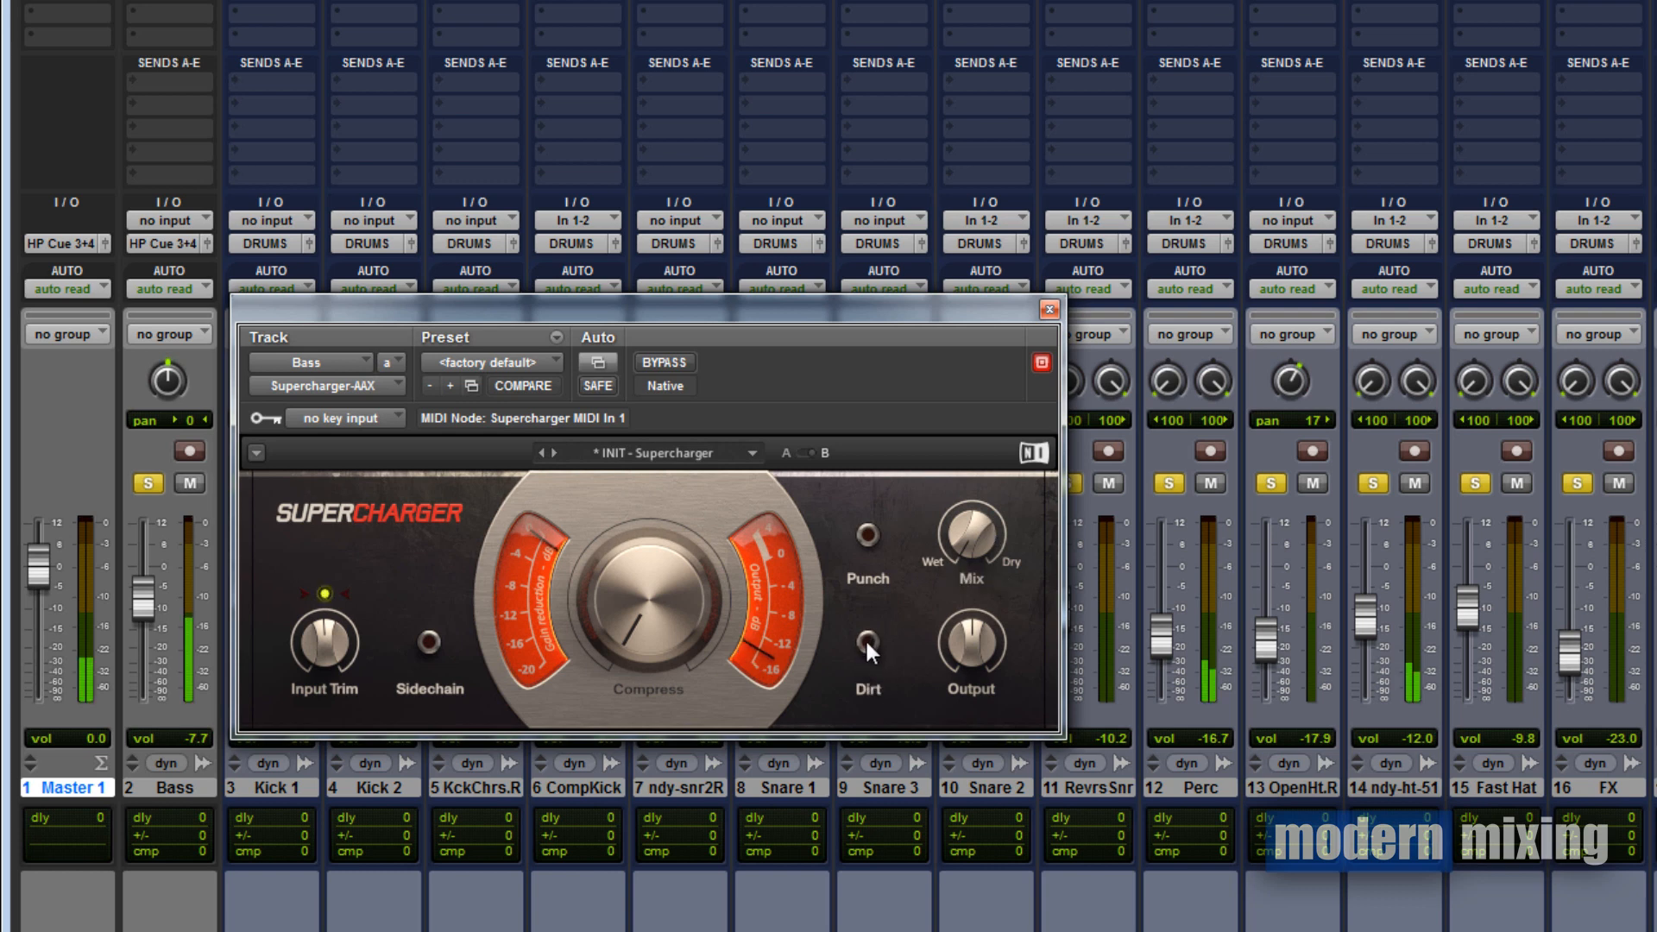
left_click(865, 642)
left_click(867, 641)
left_click(868, 641)
Try Compress at 9.35 on the Bass, compare it without Dirt and bypassed, and reset the knob to its minimum
mouse_move(654, 638)
scroll(651, 635, "up", 10)
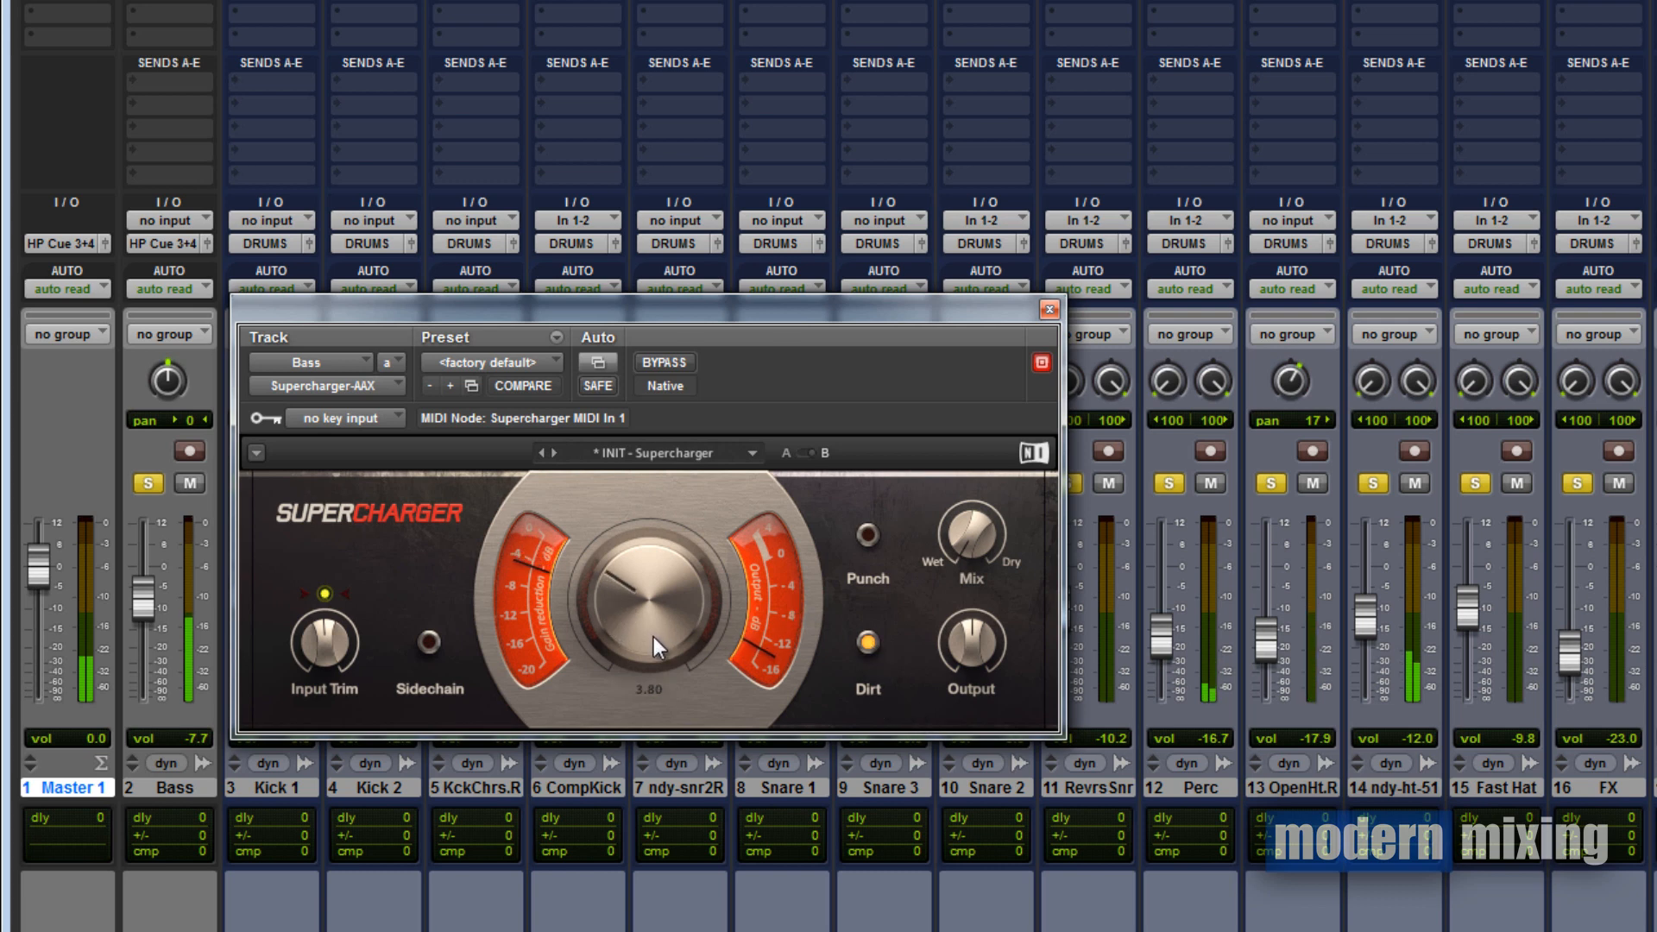
scroll(654, 636, "up", 6)
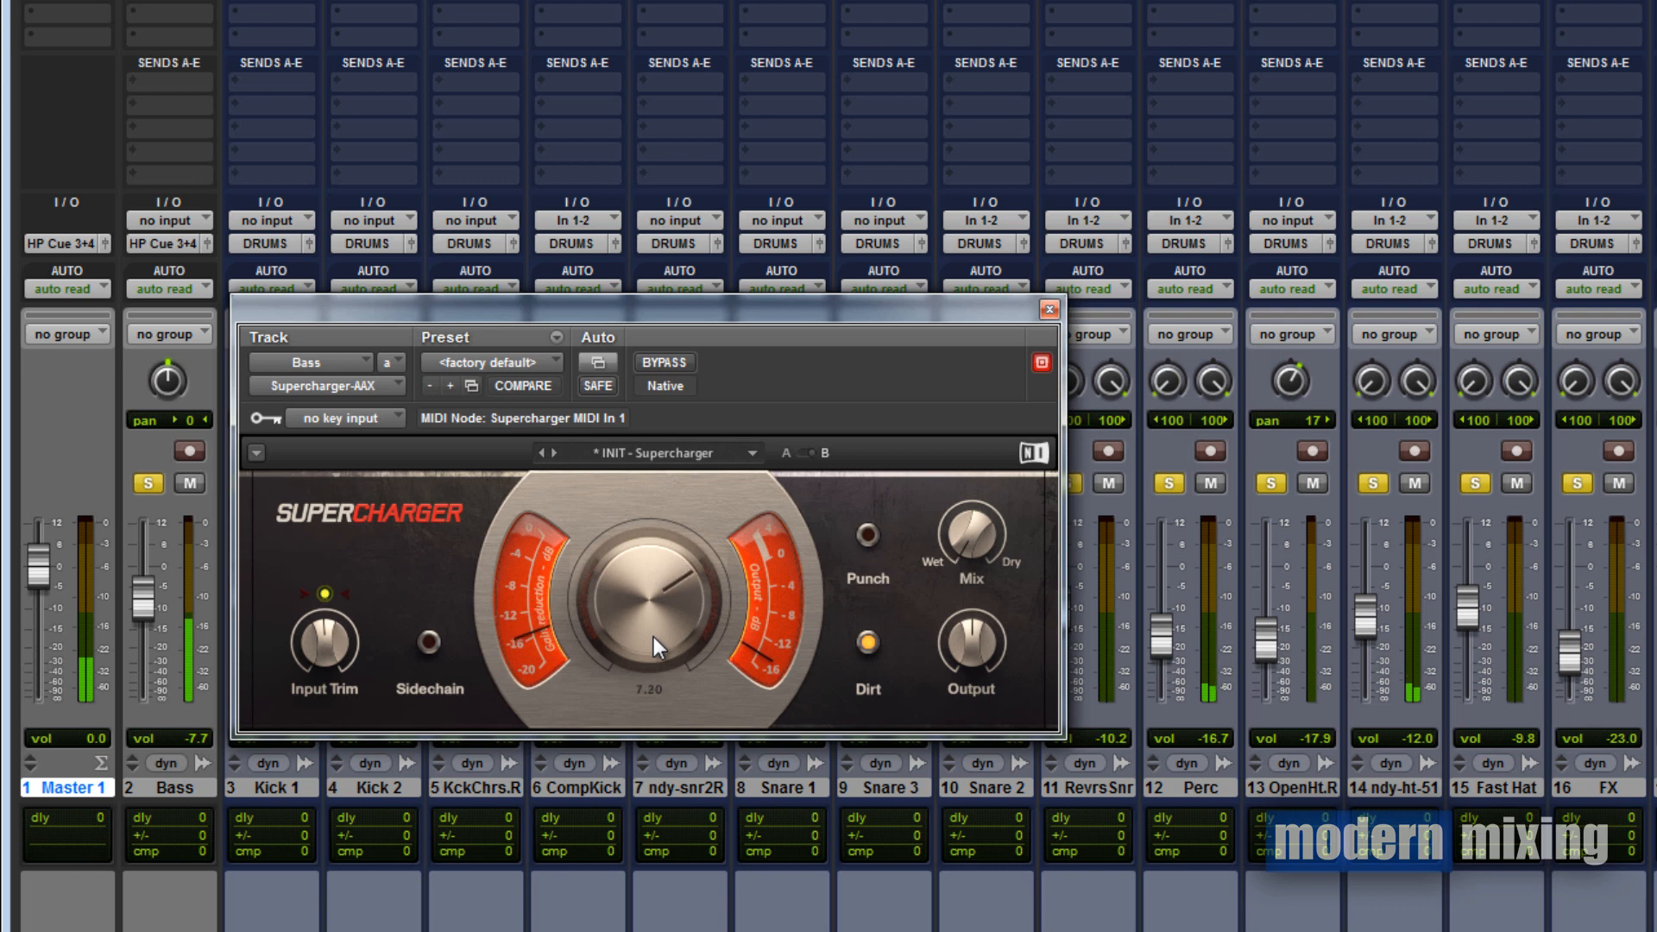
scroll(651, 636, "up", 4)
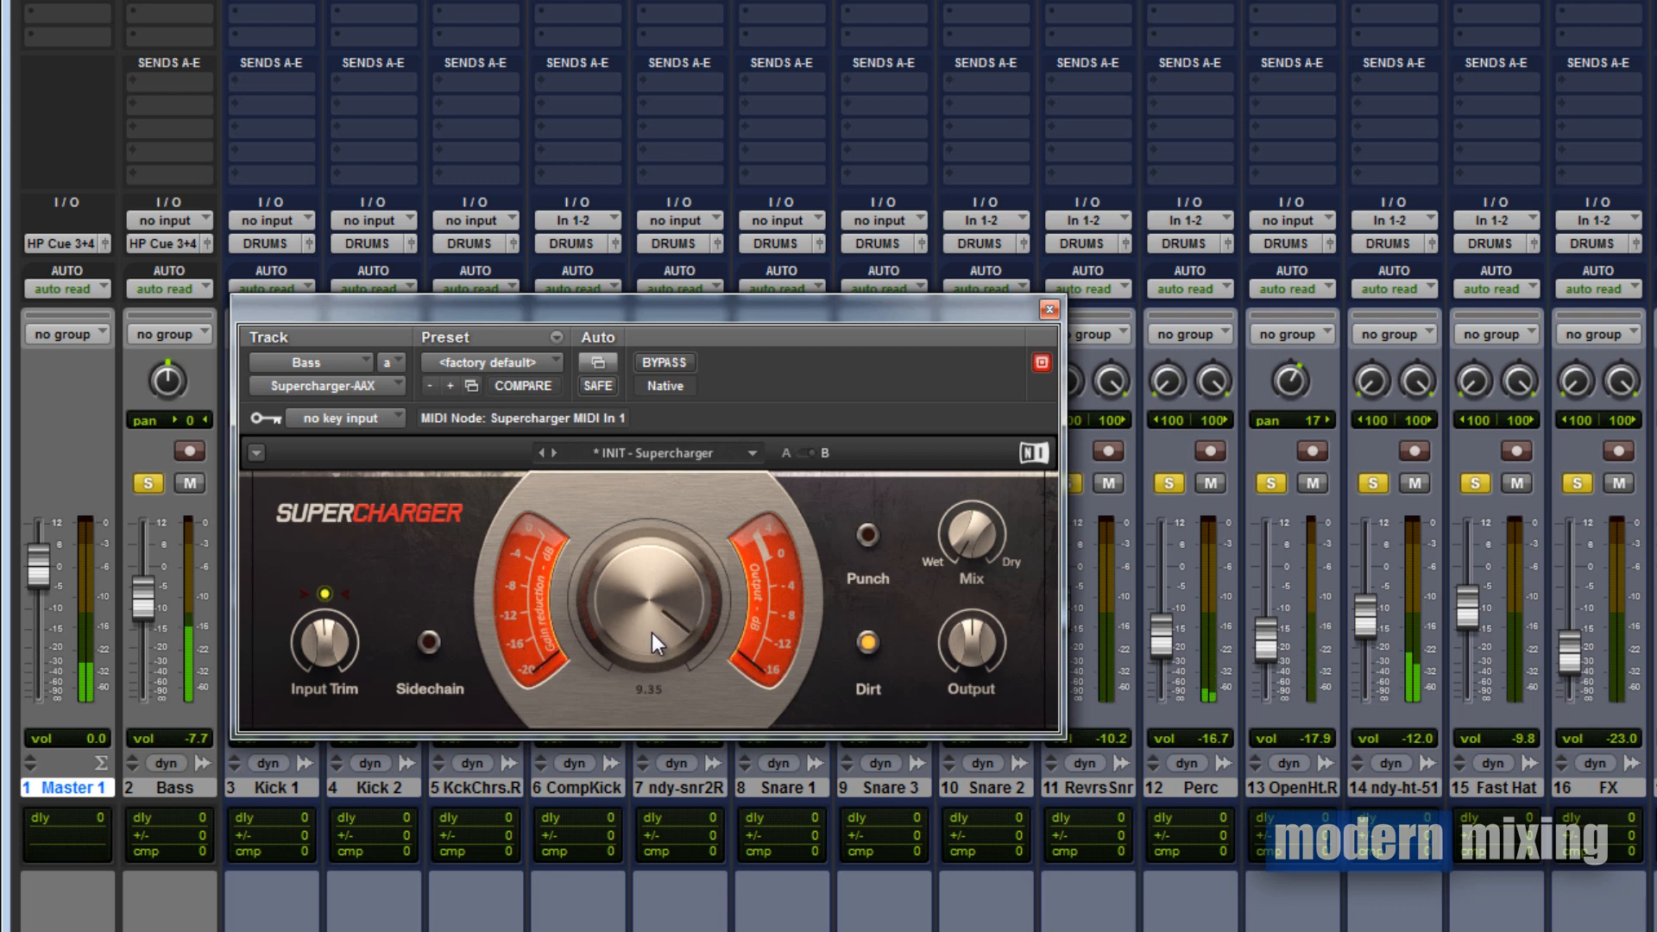
left_click(869, 643)
left_click(870, 642)
left_click(666, 359)
left_click(669, 368)
left_click_drag(671, 609, 674, 592)
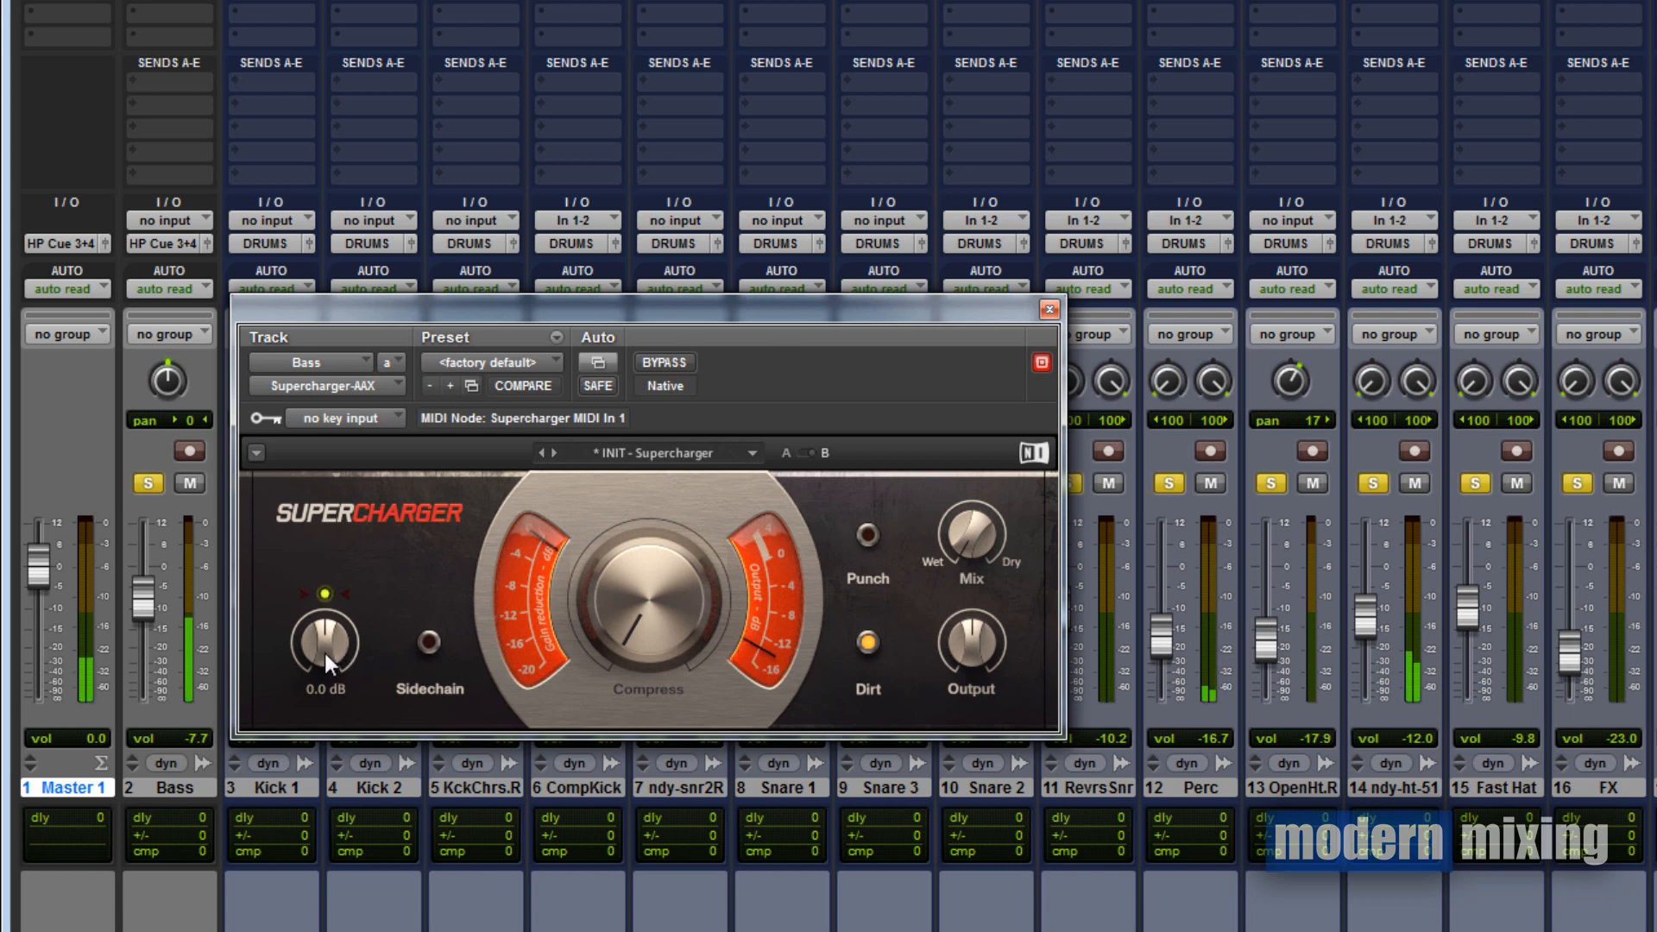
Sweep the Bass Supercharger's Input Trim up to 8.6 dB and beyond, and return it to 0.0 dB
scroll(325, 650, "up", 10)
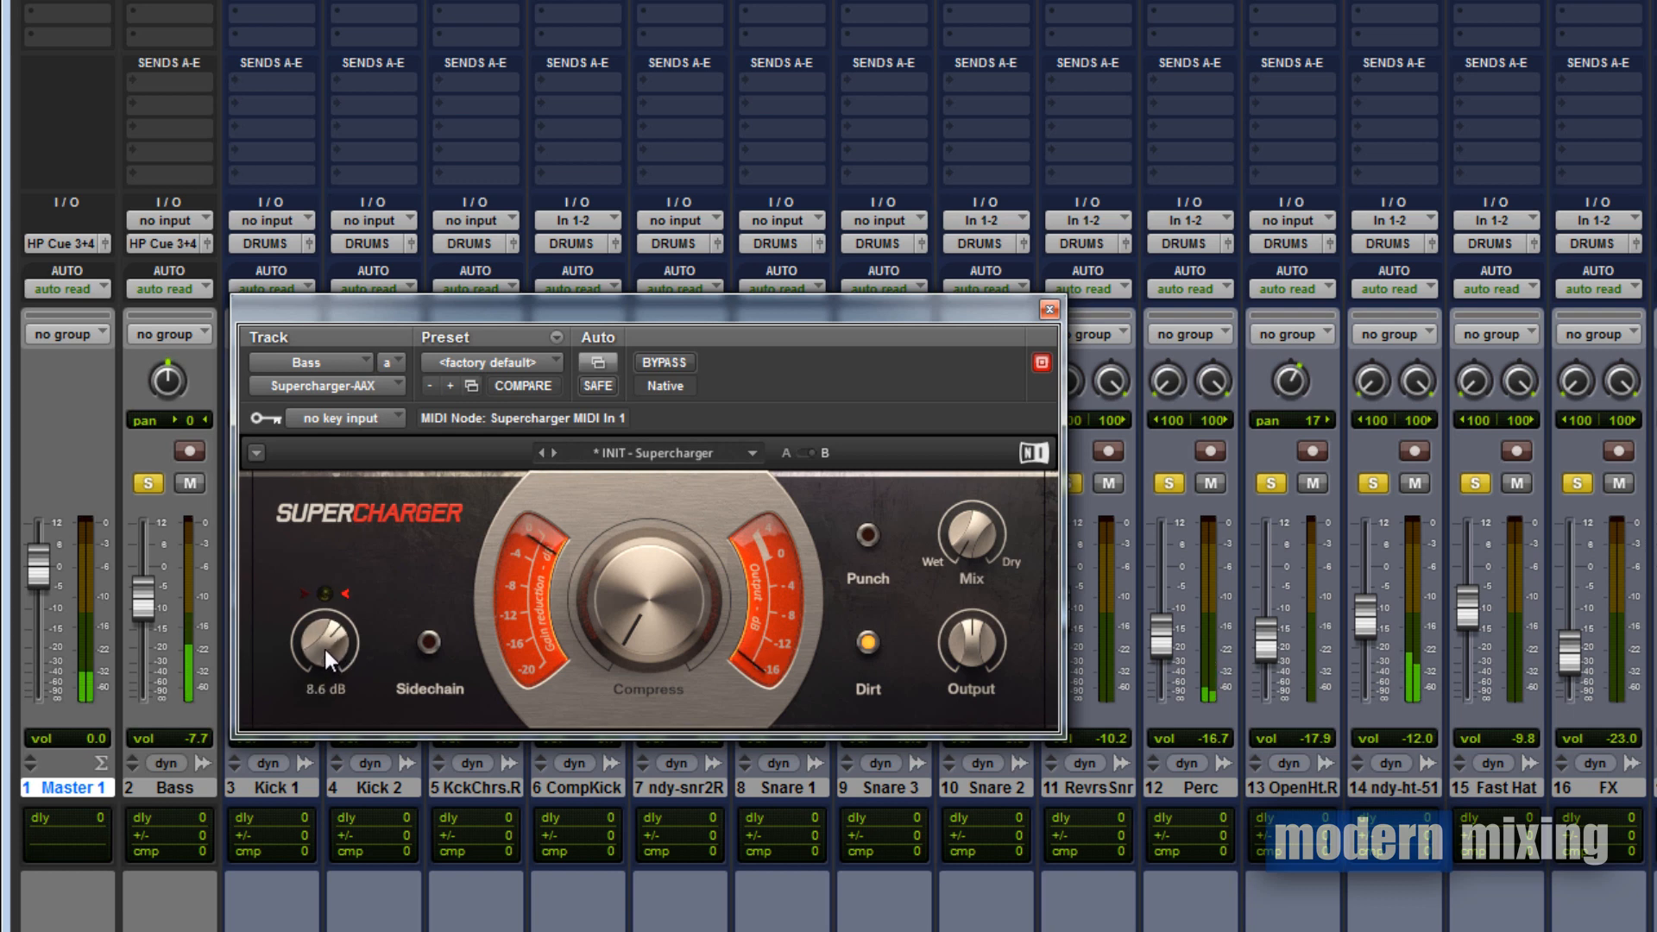
scroll(324, 649, "up", 6)
scroll(324, 651, "down", 17)
scroll(324, 651, "up", 14)
scroll(324, 649, "down", 12)
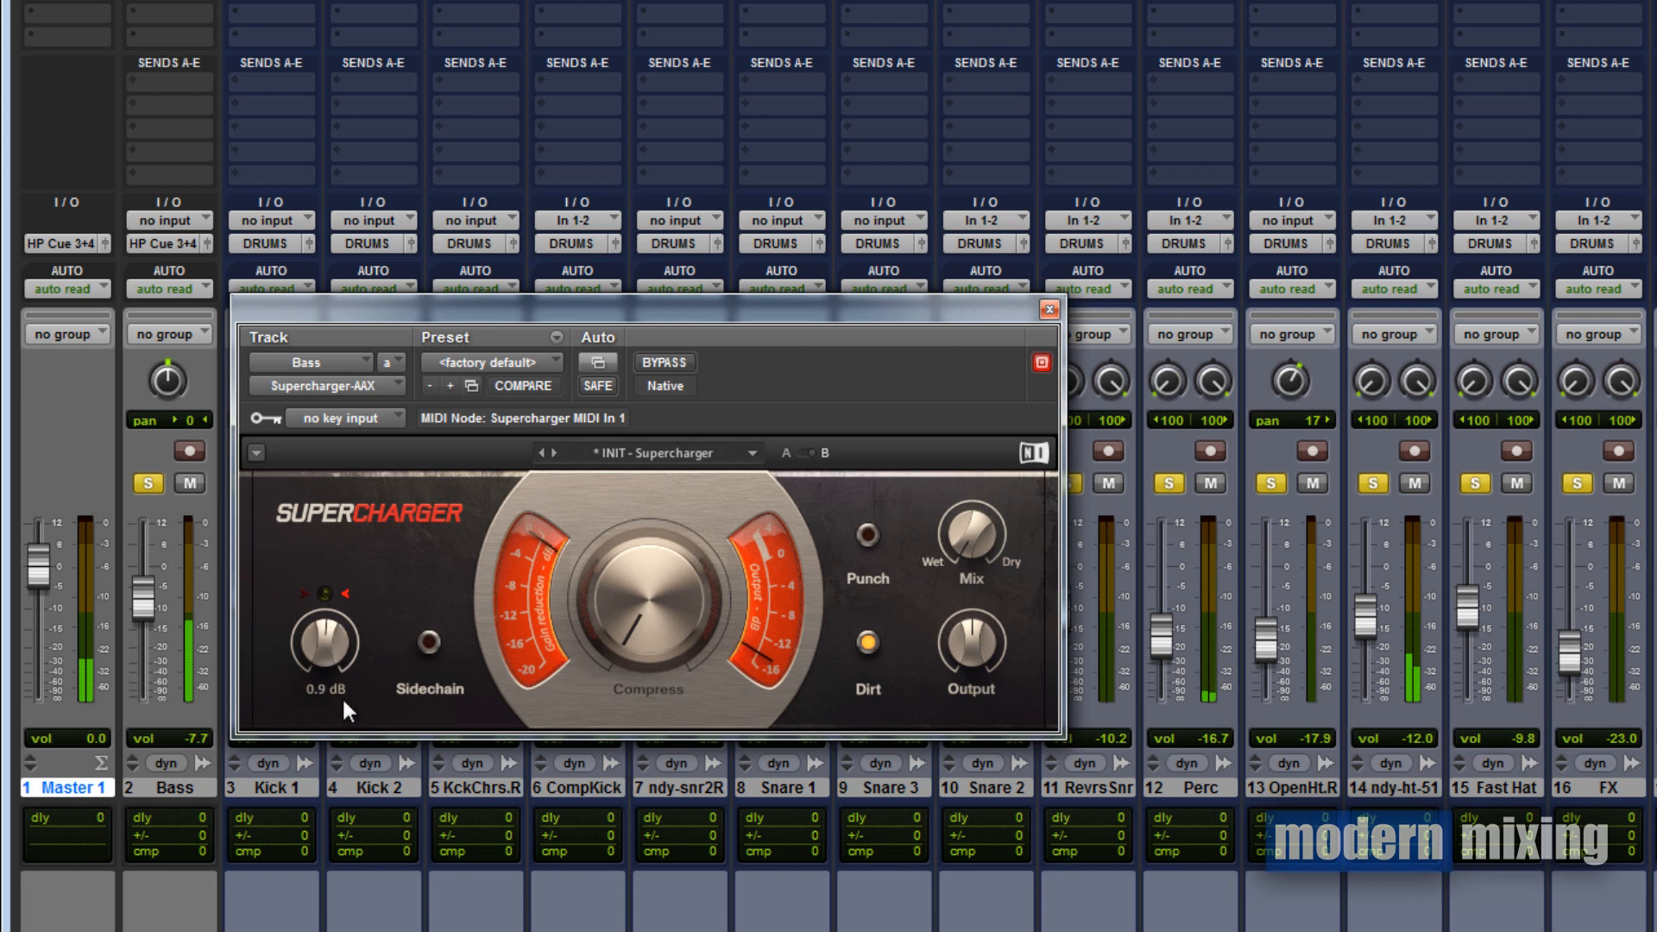
scroll(328, 646, "down", 2)
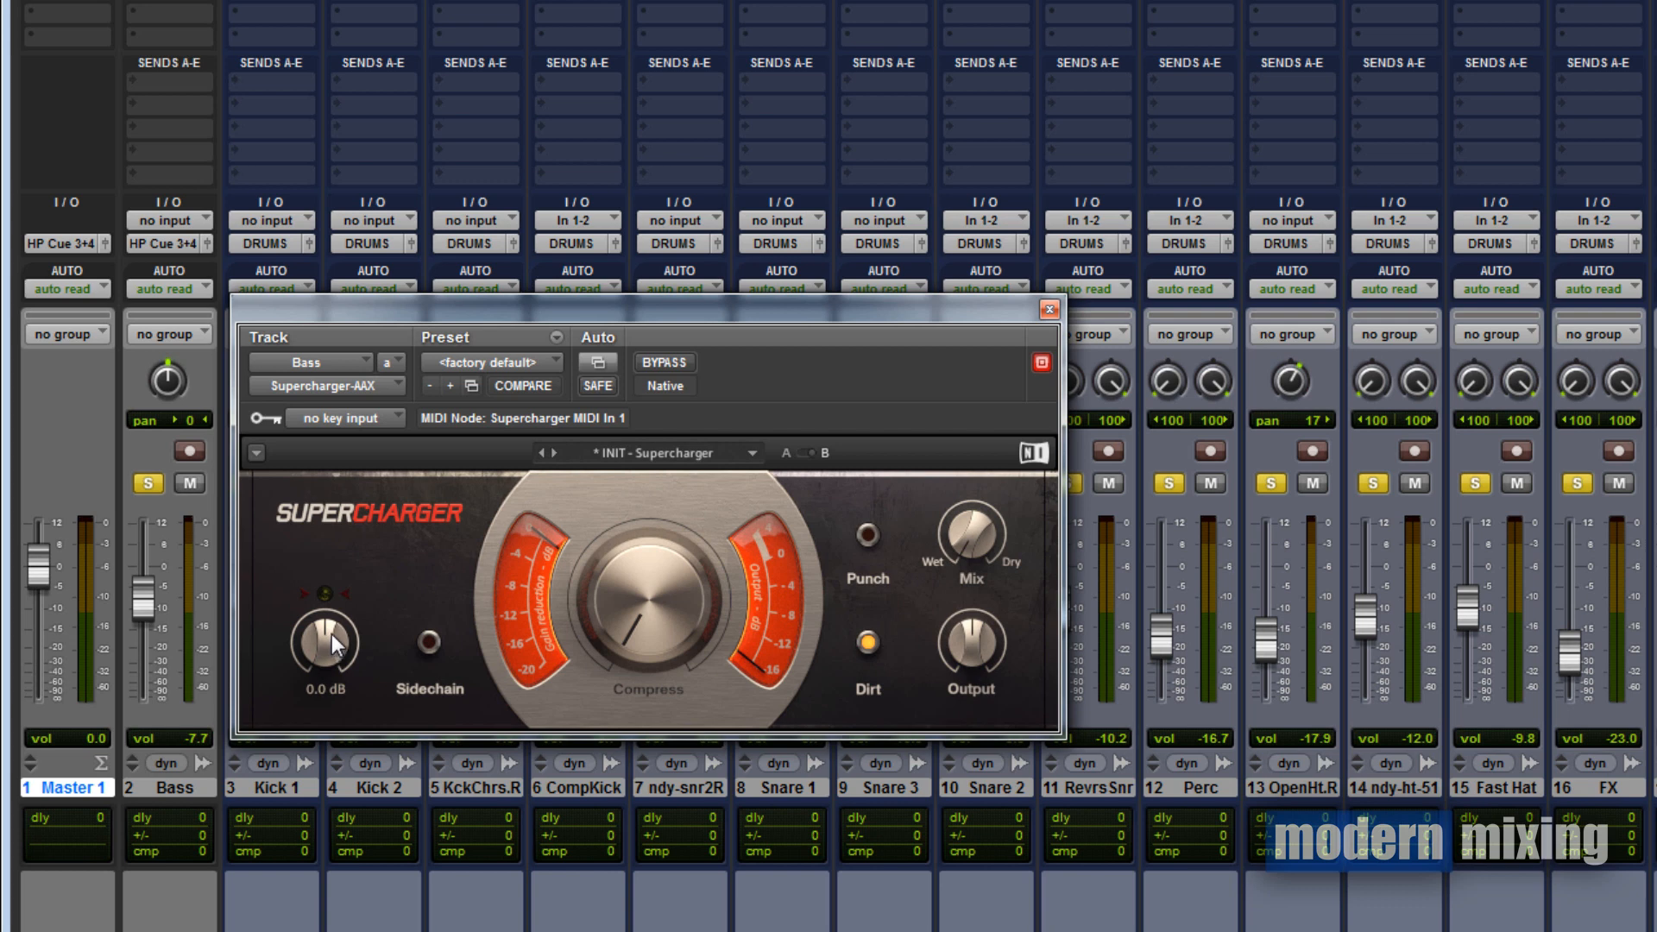
During playback, raise Input Trim and Output well above their defaults on the Bass Supercharger and compare with the bypassed sound
key("space")
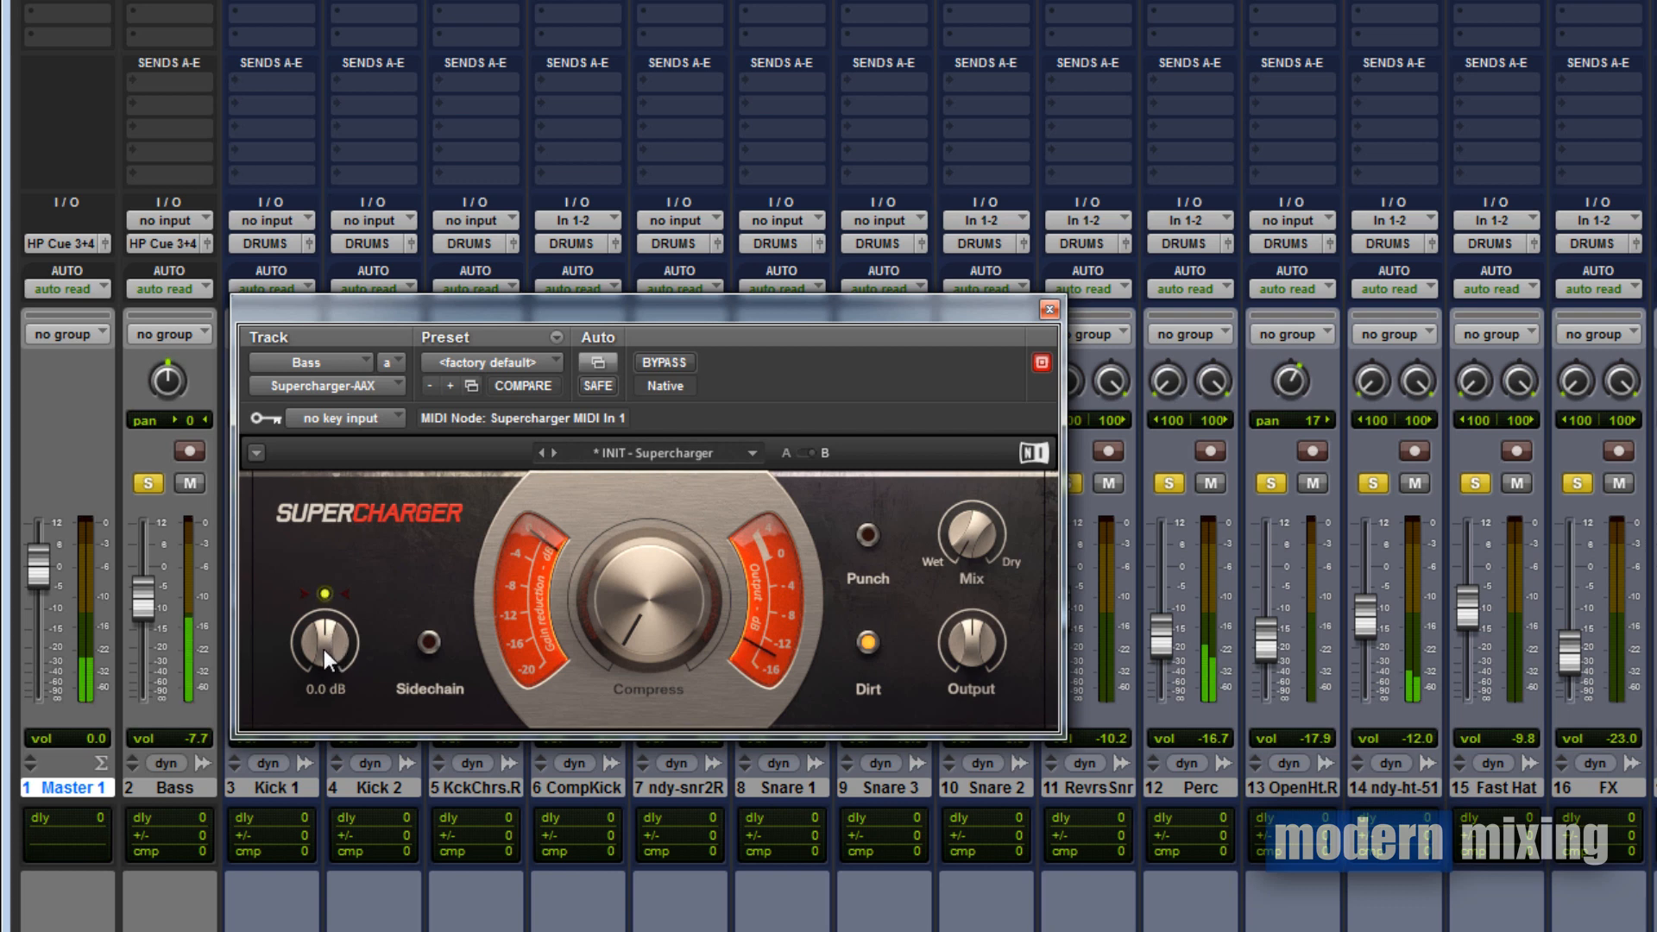
left_click_drag(325, 649, 323, 651)
left_click_drag(981, 649, 981, 651)
left_click(680, 361)
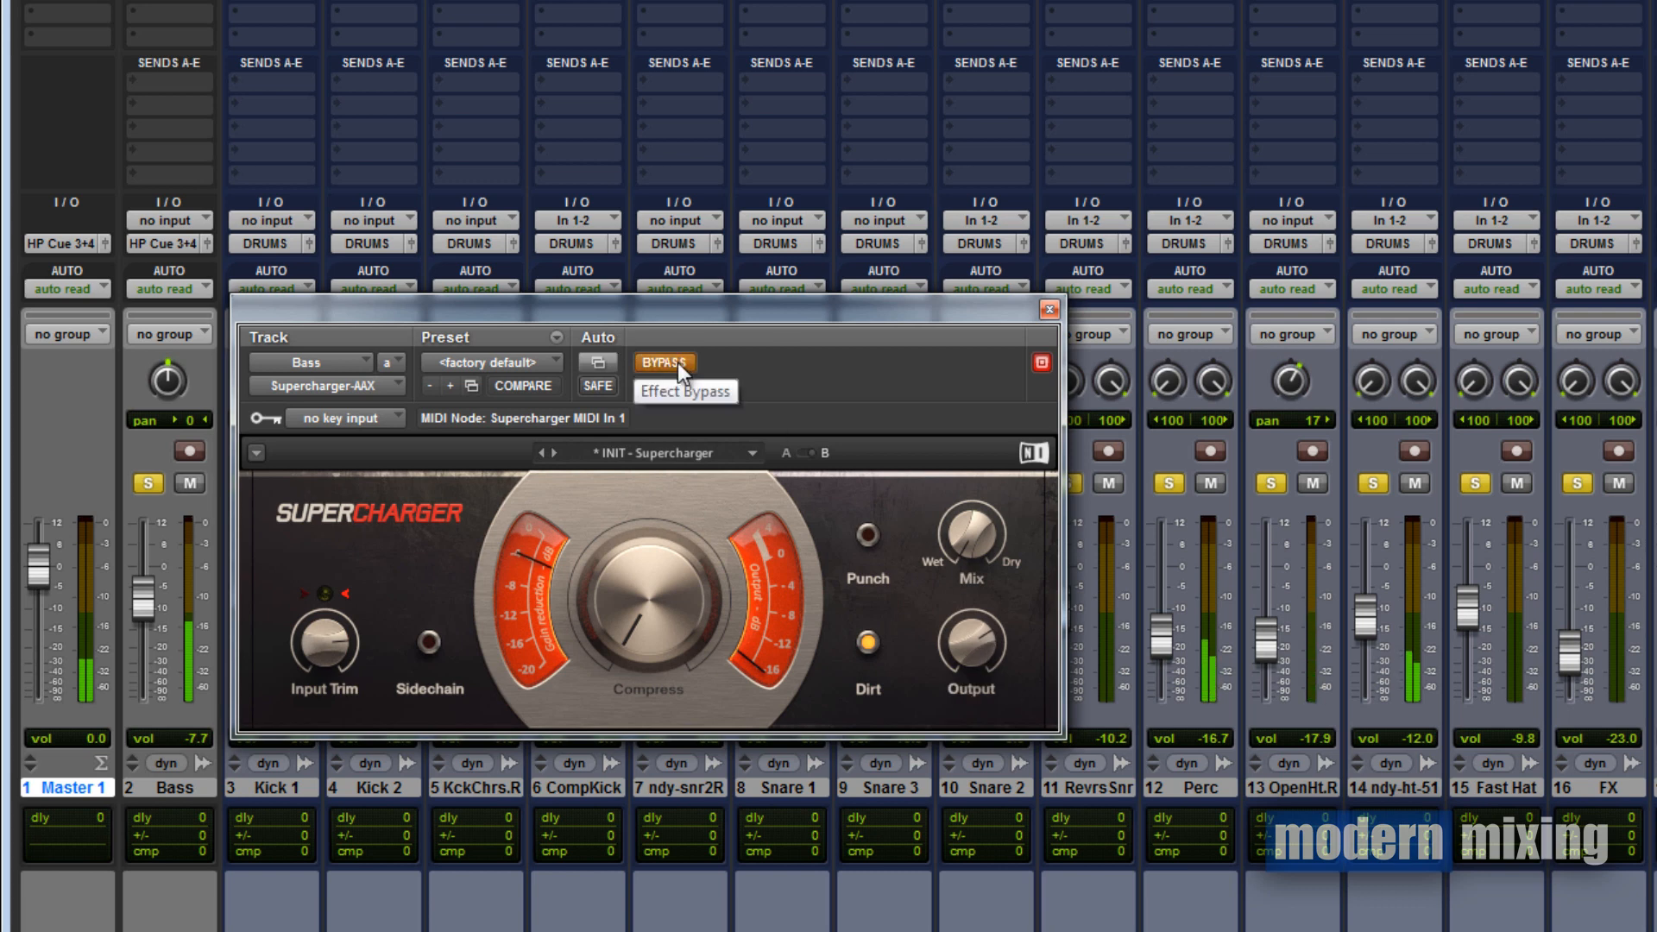
left_click(679, 369)
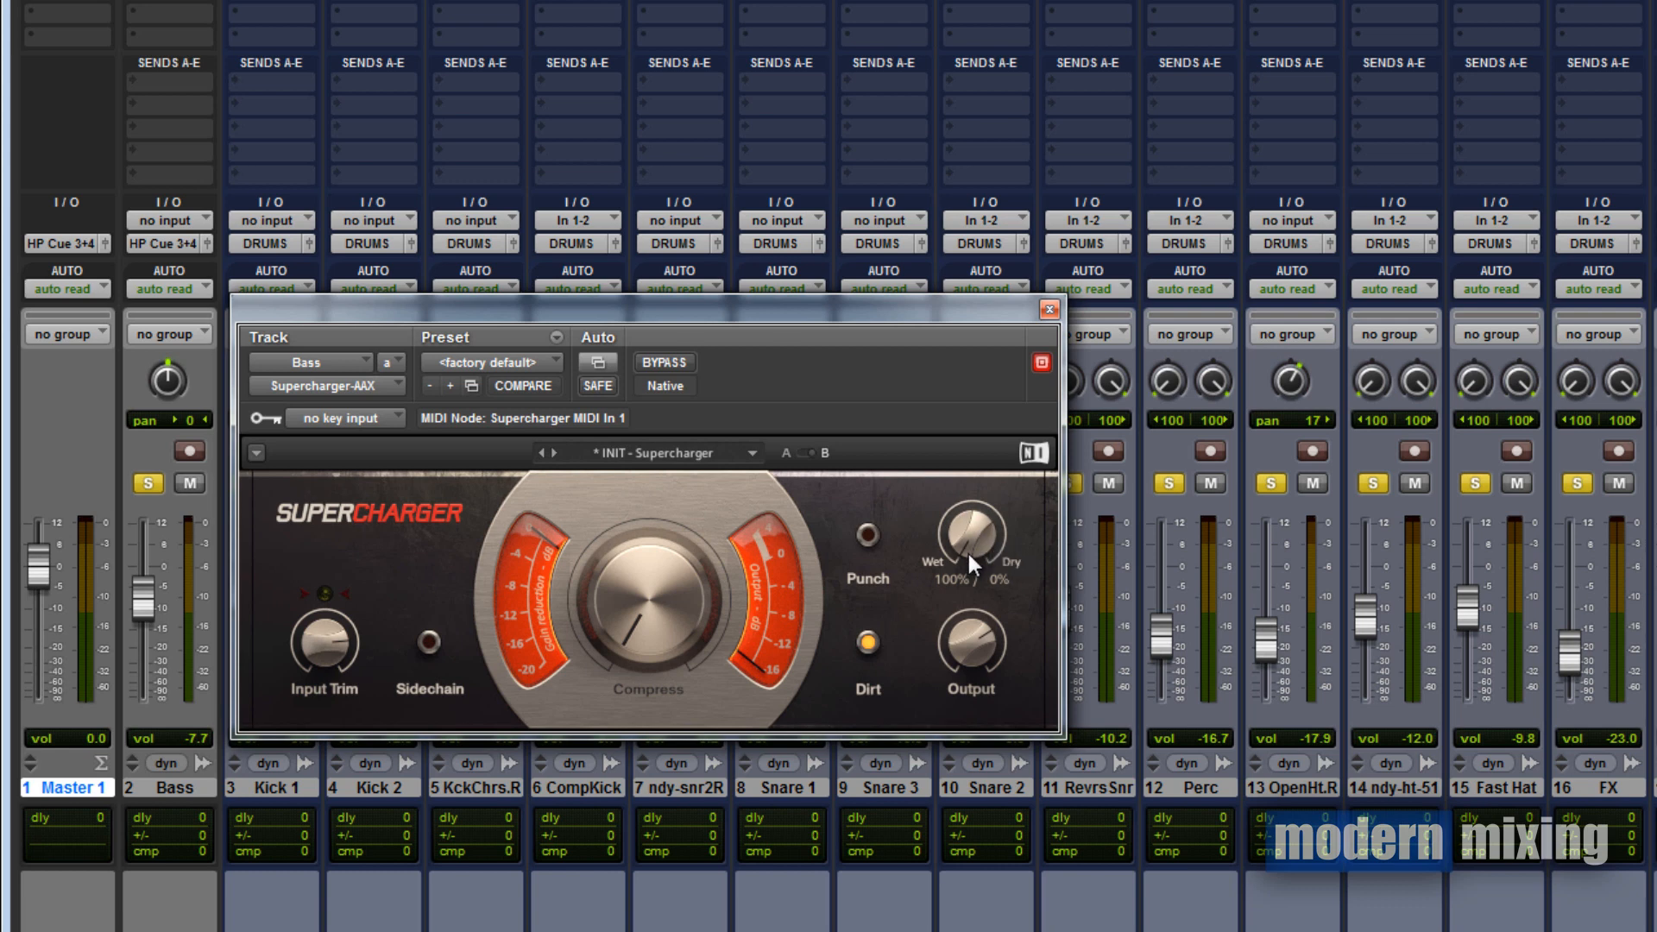
Set the Bass Supercharger's Mix to 67% wet and 33% dry, compare it with the bypassed sound, and leave the effect bypassed
left_click_drag(968, 550, 968, 546)
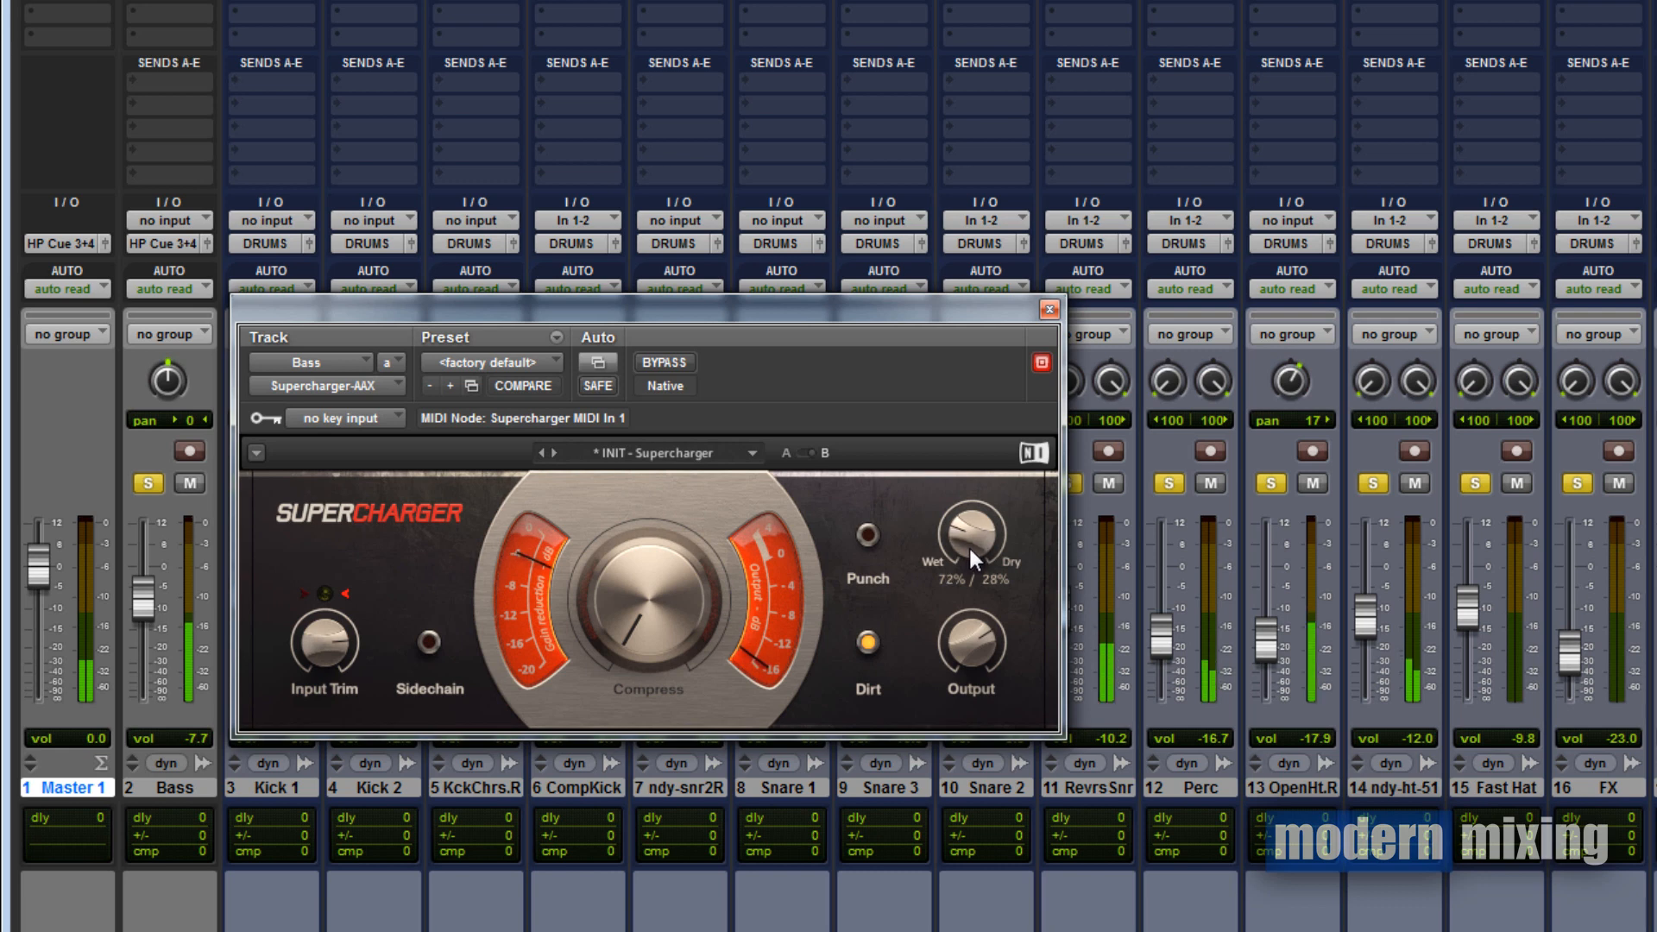
left_click(671, 363)
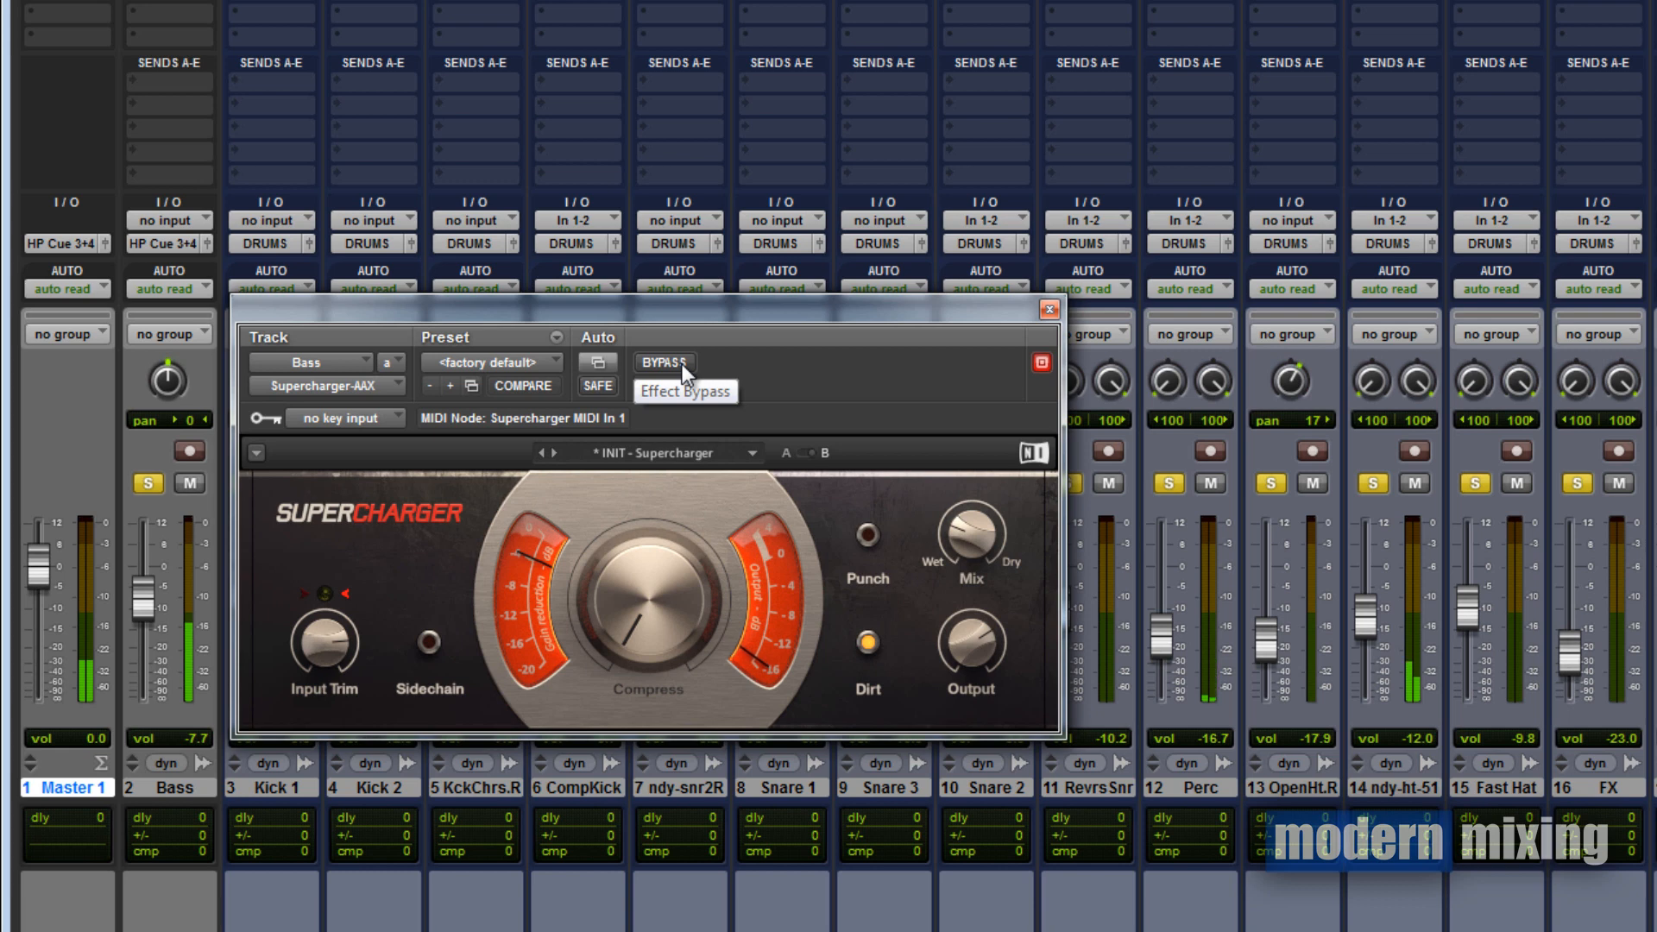
left_click(682, 364)
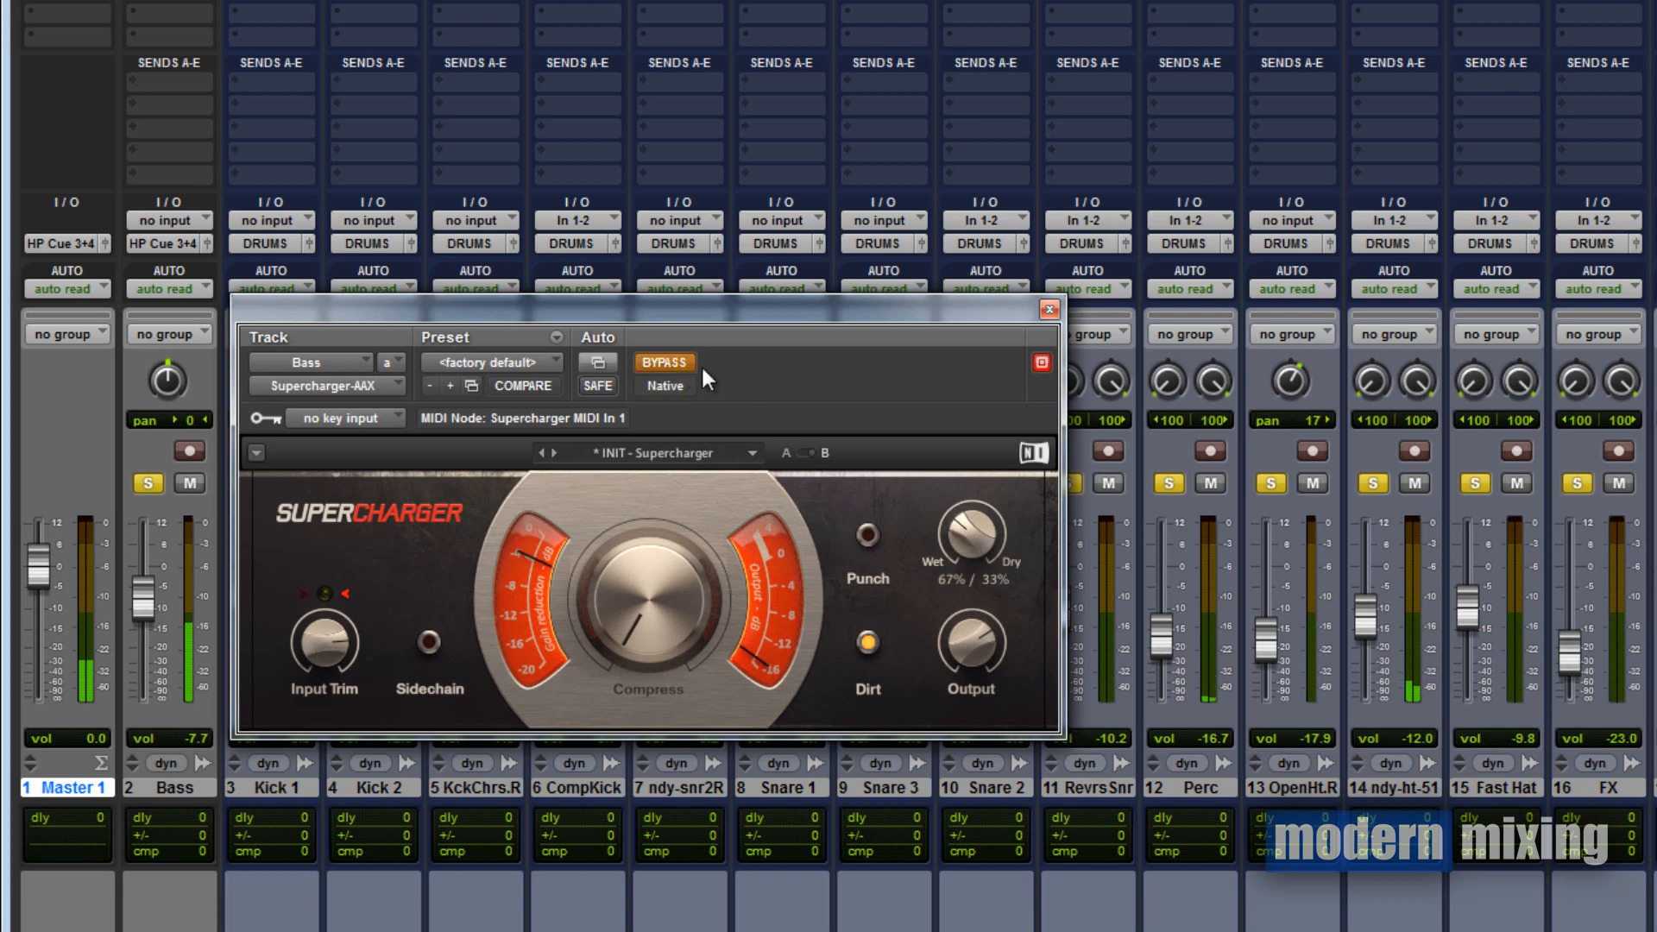
left_click(669, 362)
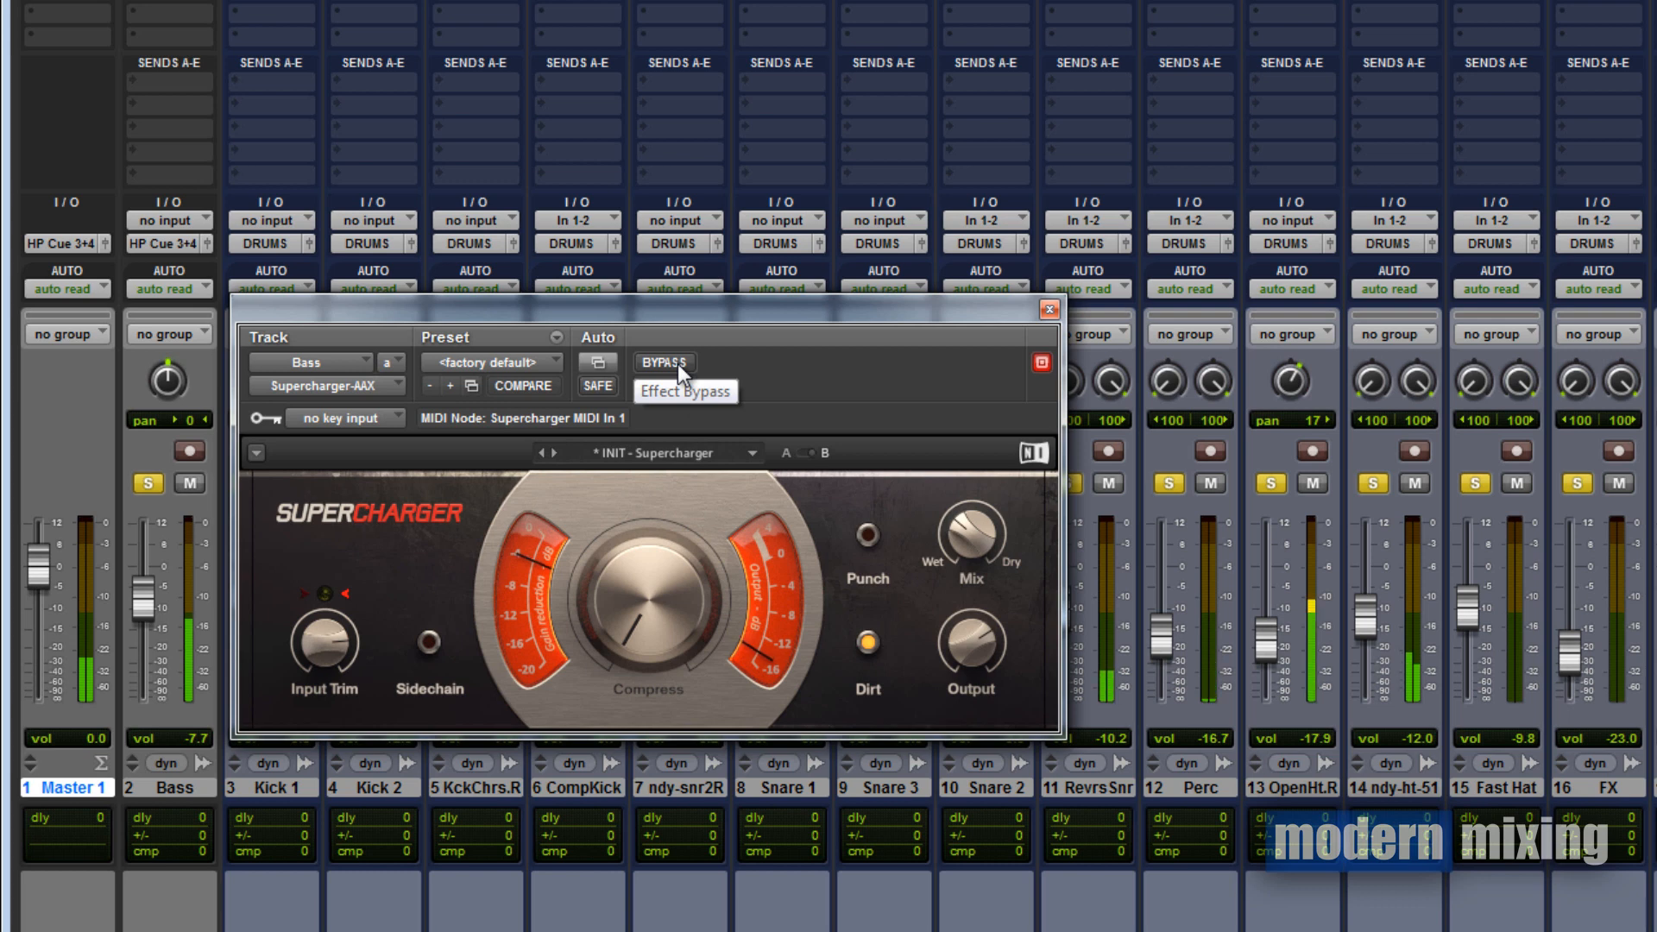
left_click(683, 362)
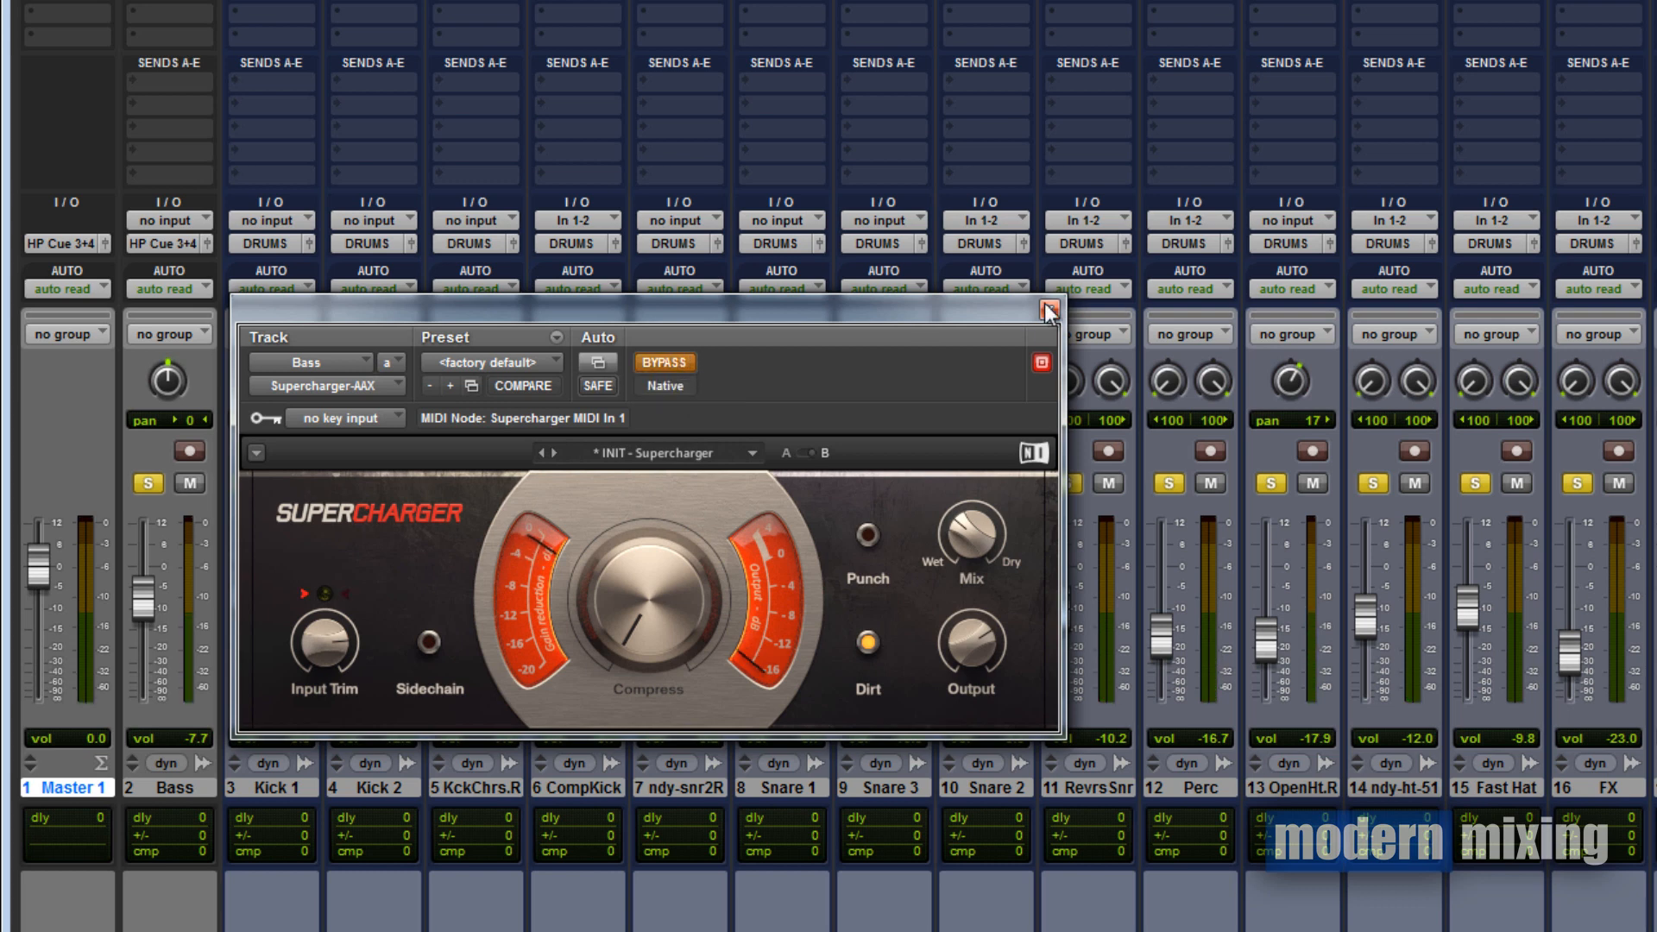
Replace the Bass Supercharger window with the Drums one, place it clear of the Drums strip, and unmute the Drums
left_click(1050, 308)
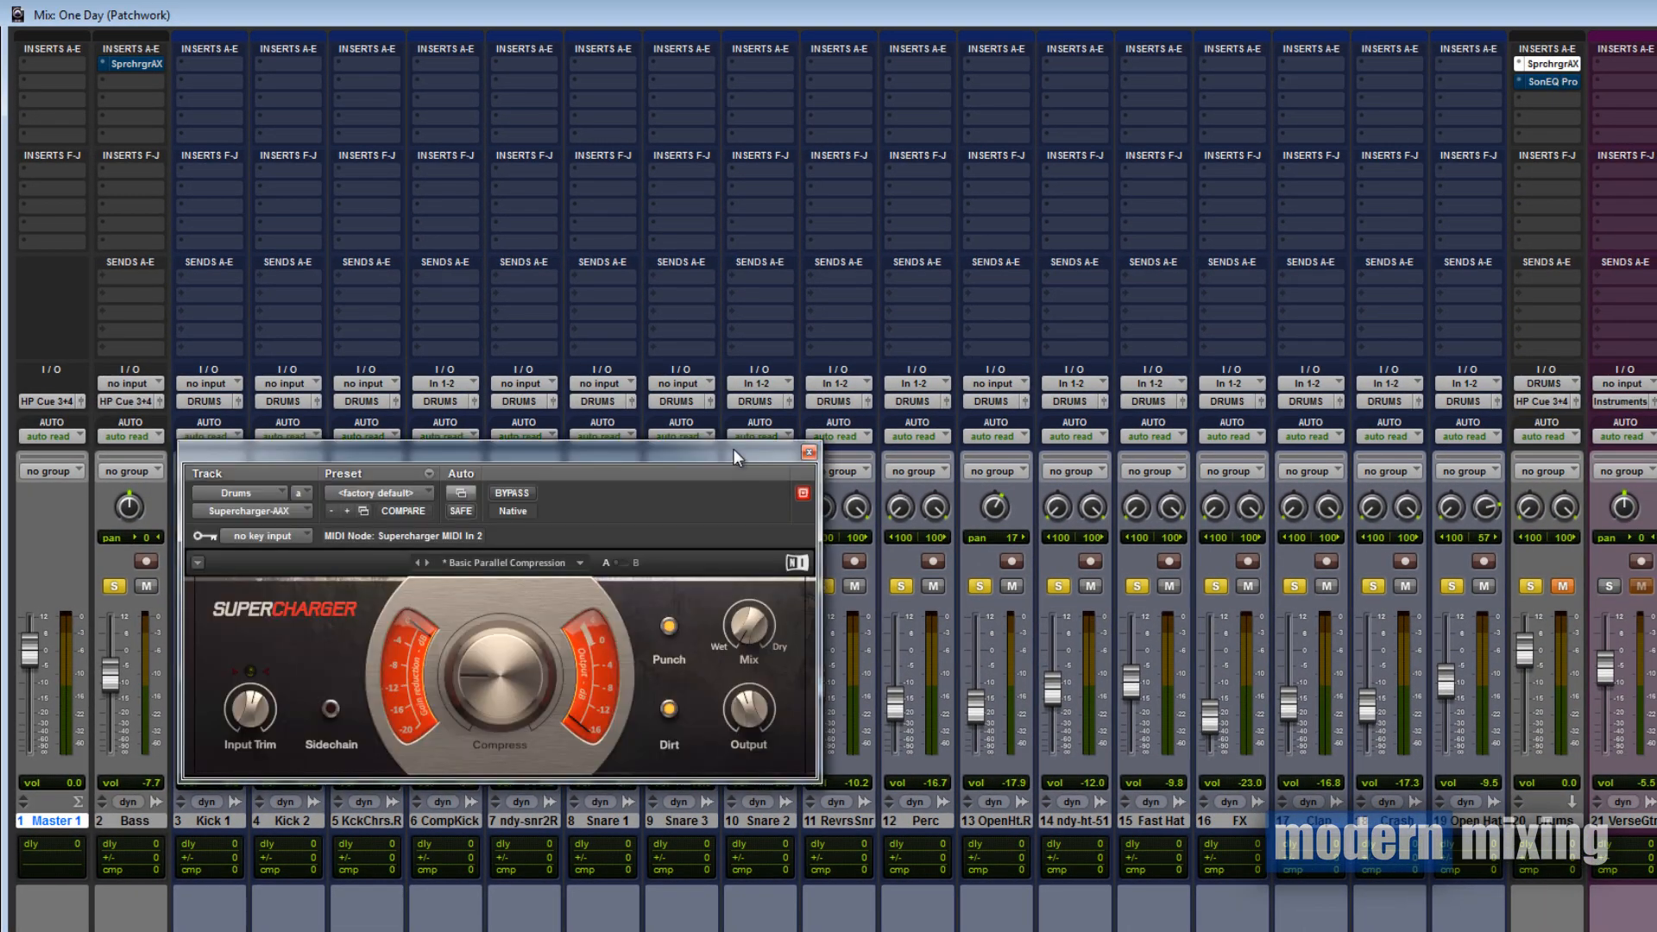
left_click_drag(734, 451, 830, 315)
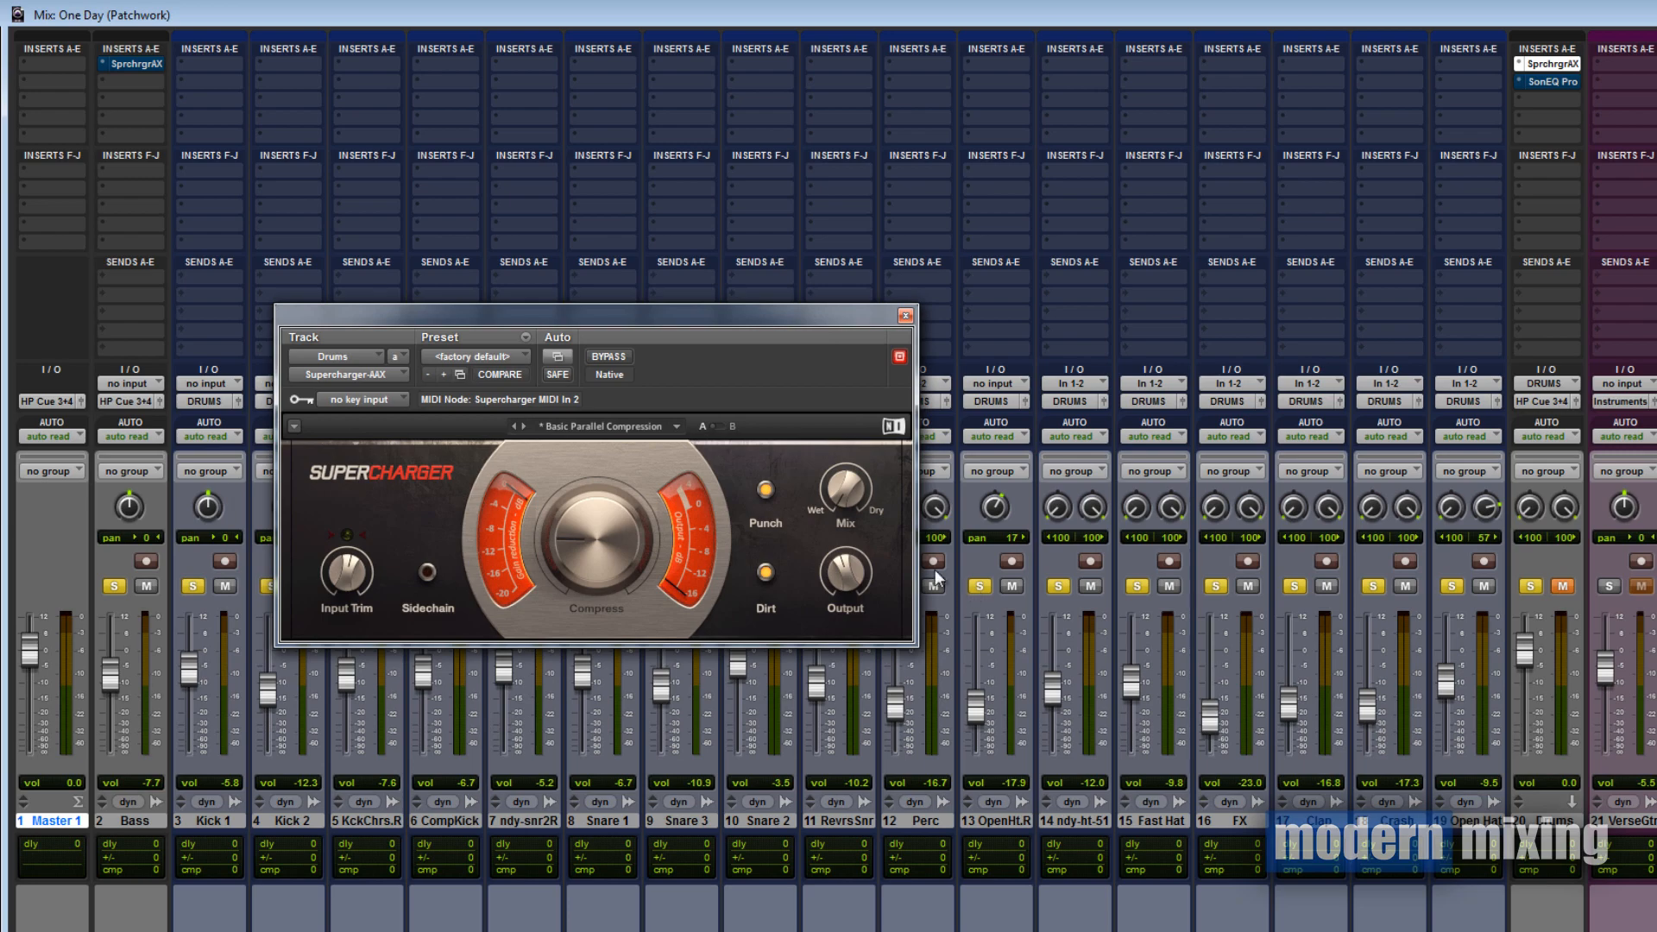
mouse_move(819, 480)
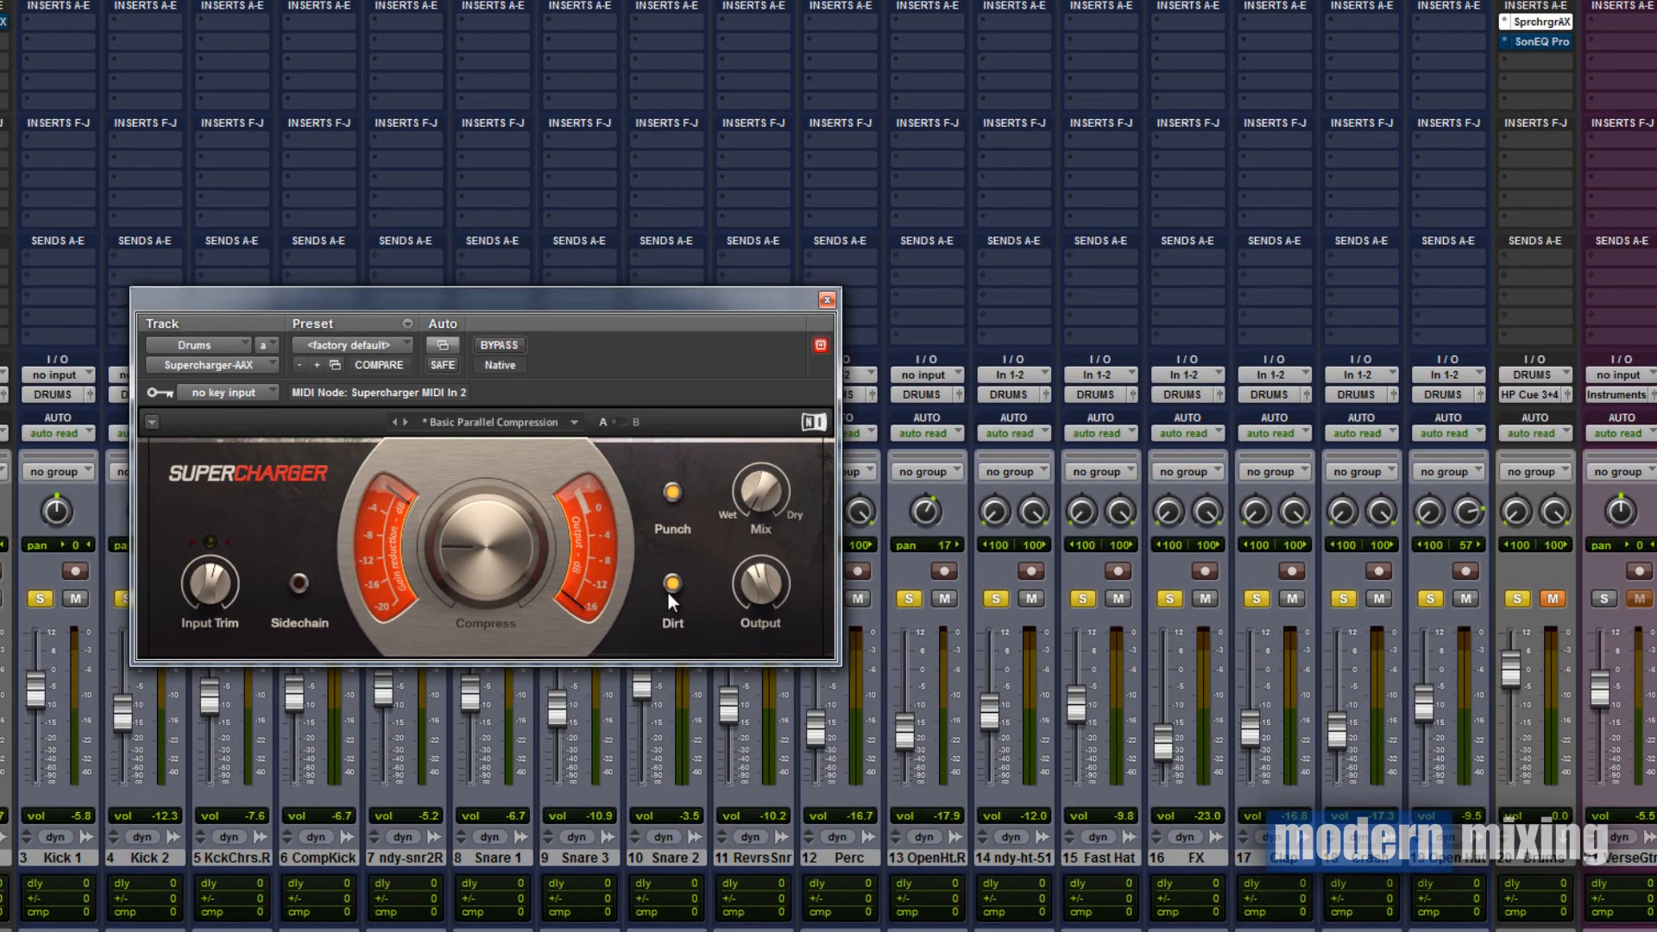
mouse_move(212, 584)
left_click_drag(628, 302, 1046, 373)
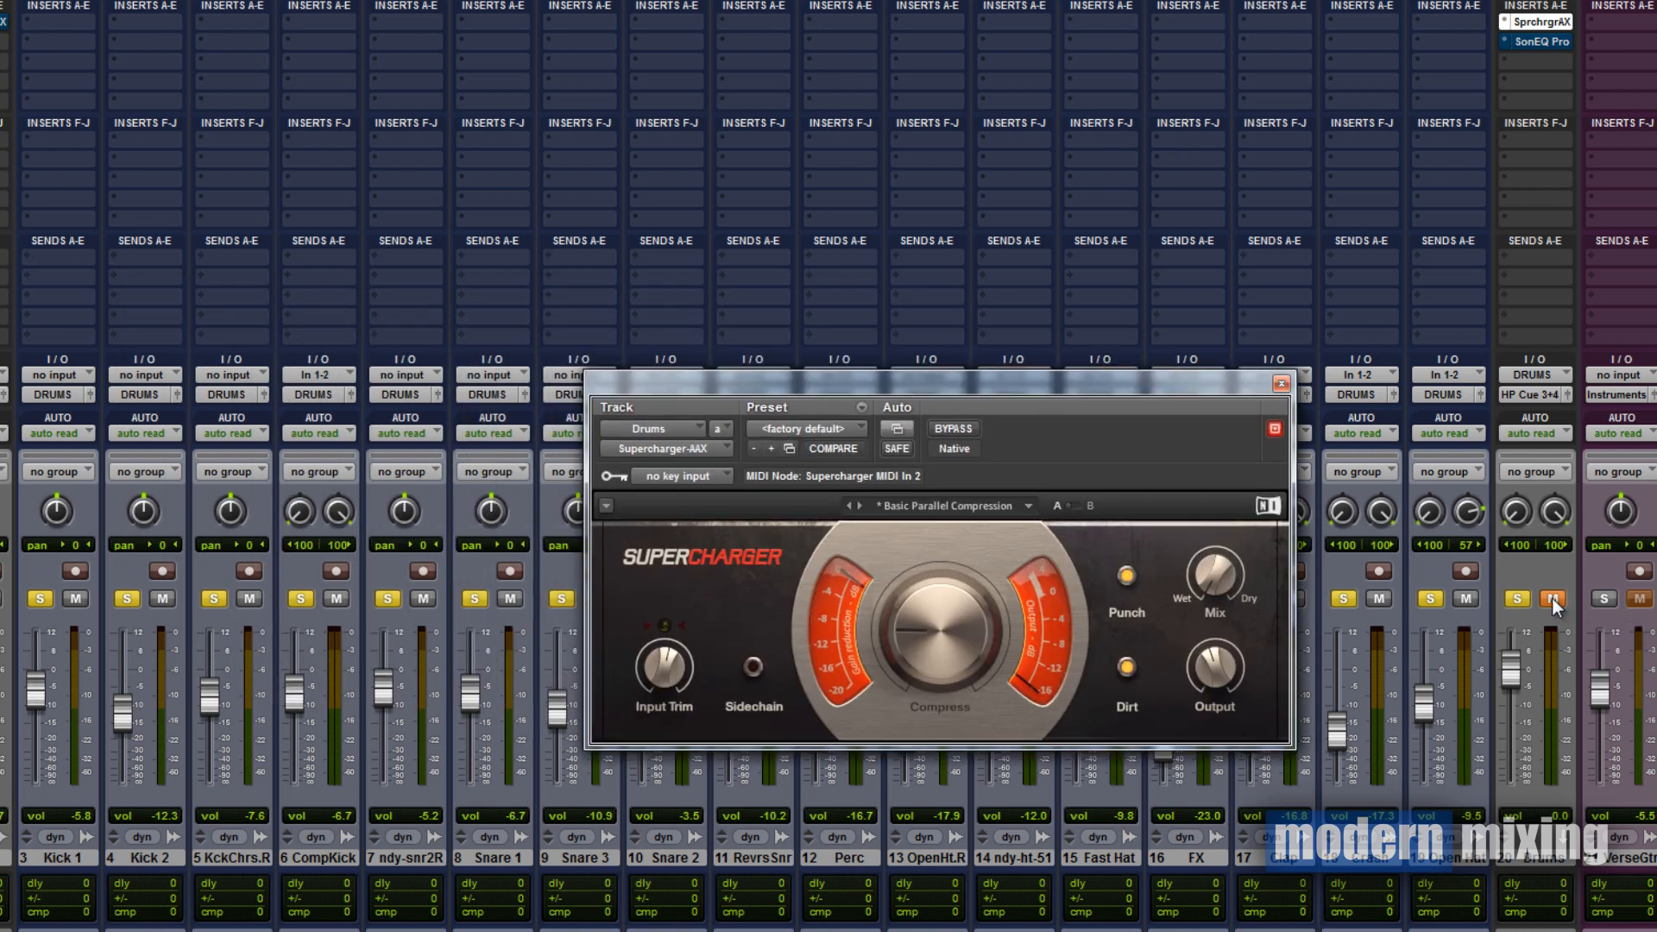
left_click_drag(841, 391, 925, 357)
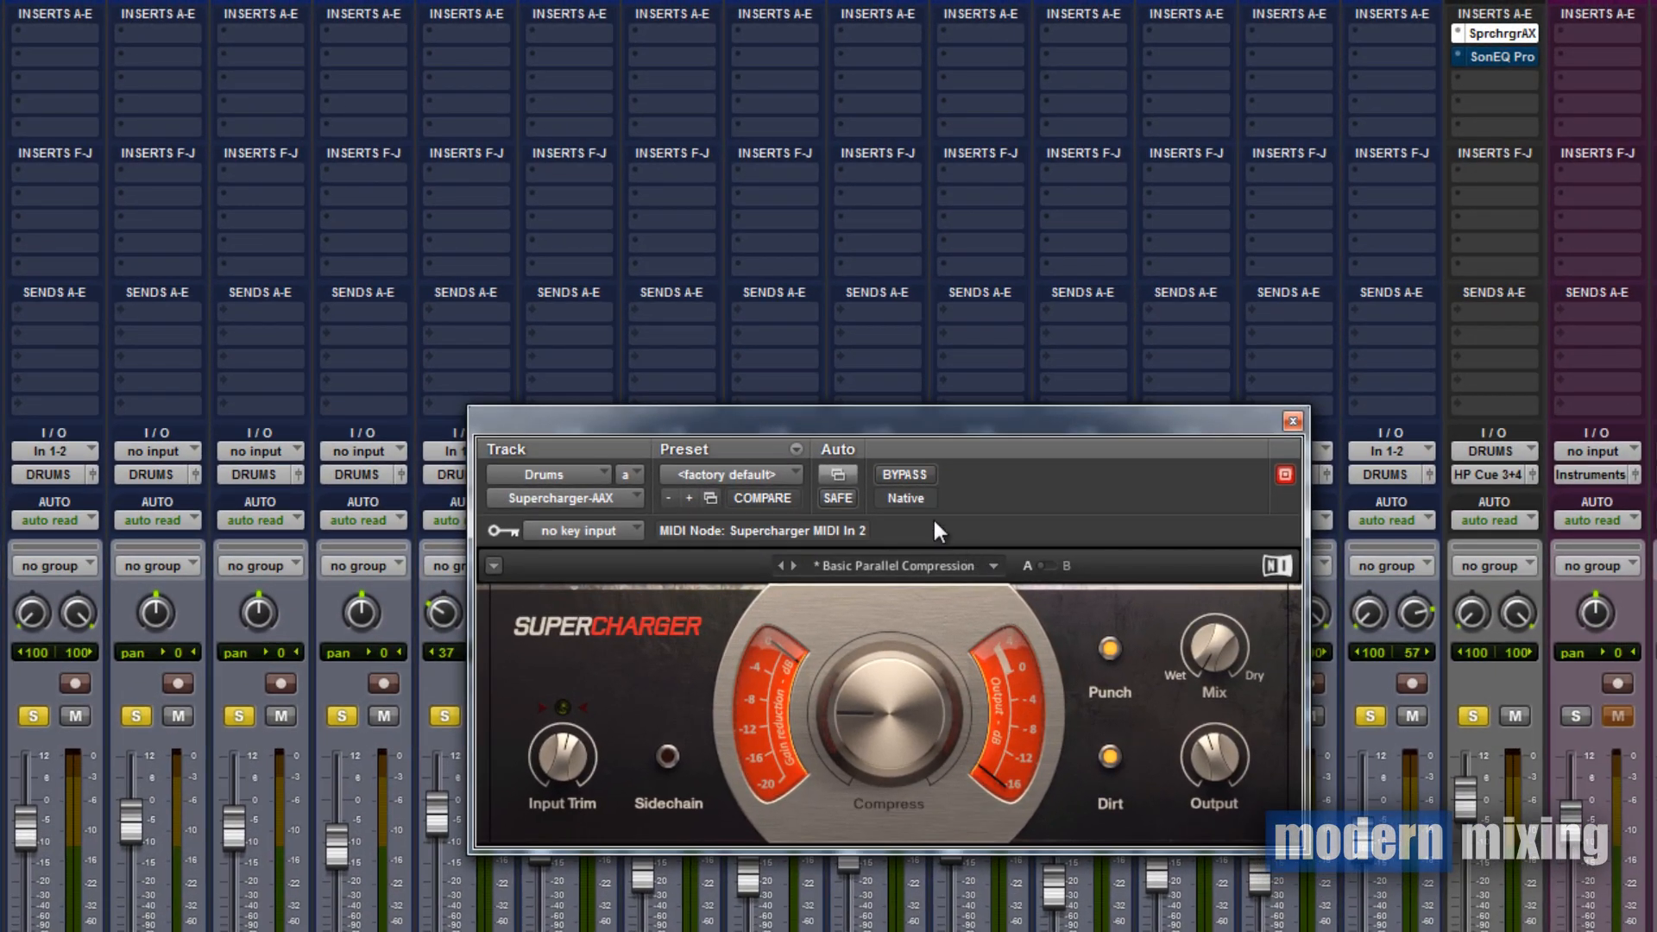
Play the Drums and compare the sound with Supercharger bypassed and active, leaving it active
left_click(900, 475)
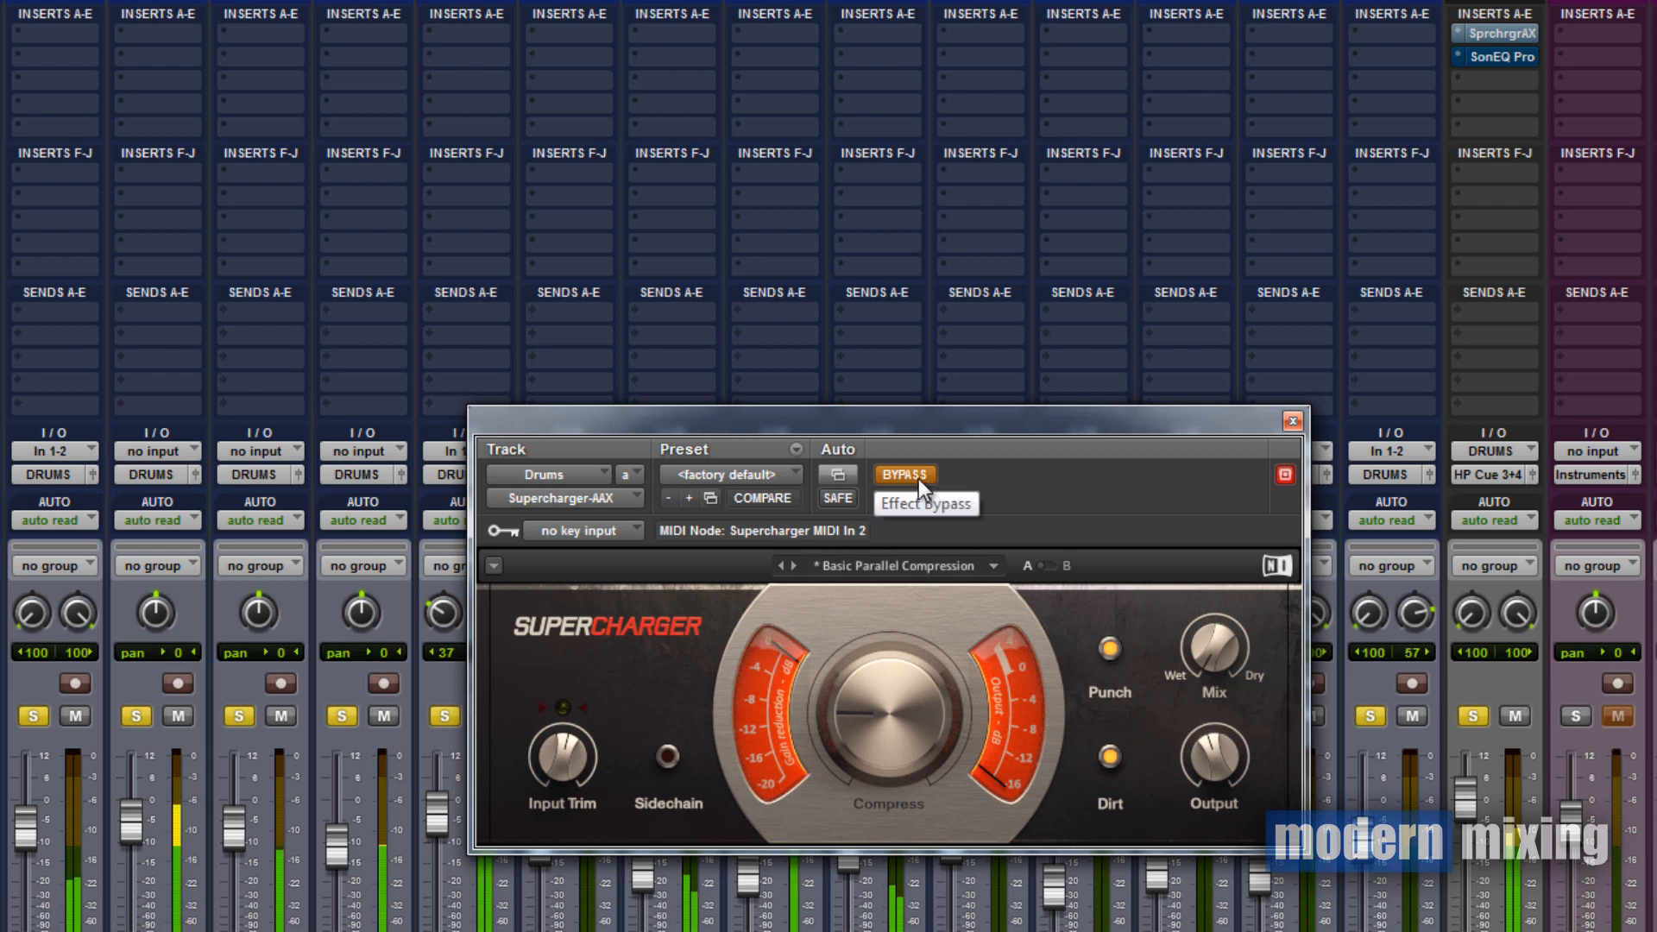
left_click(918, 478)
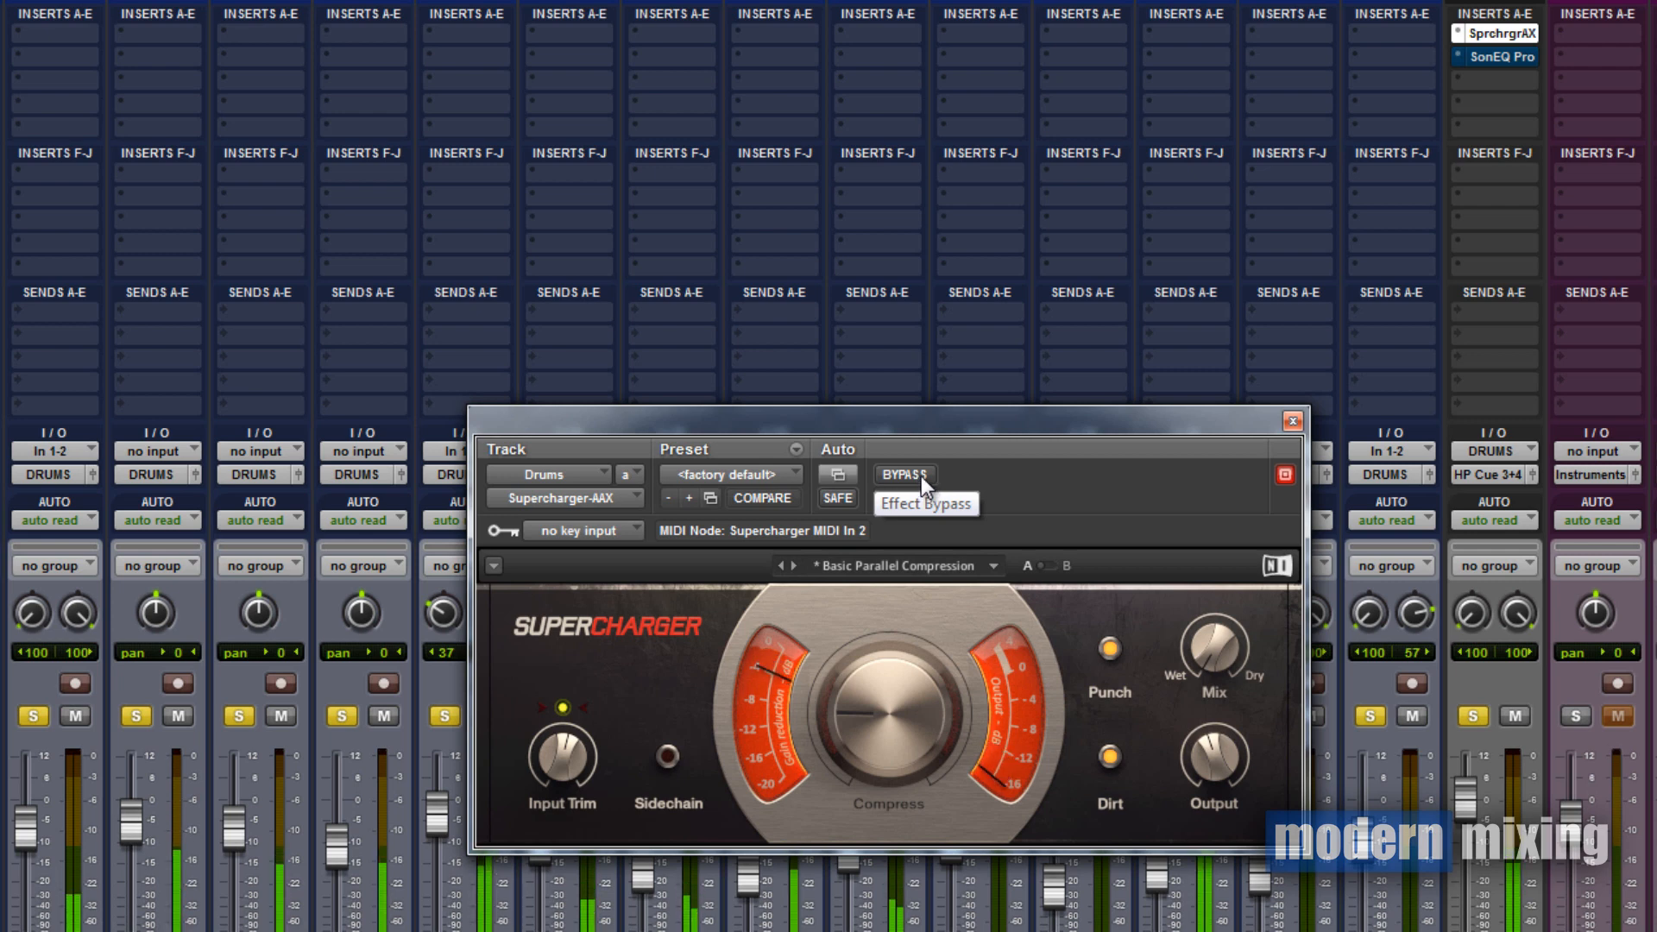
left_click(920, 474)
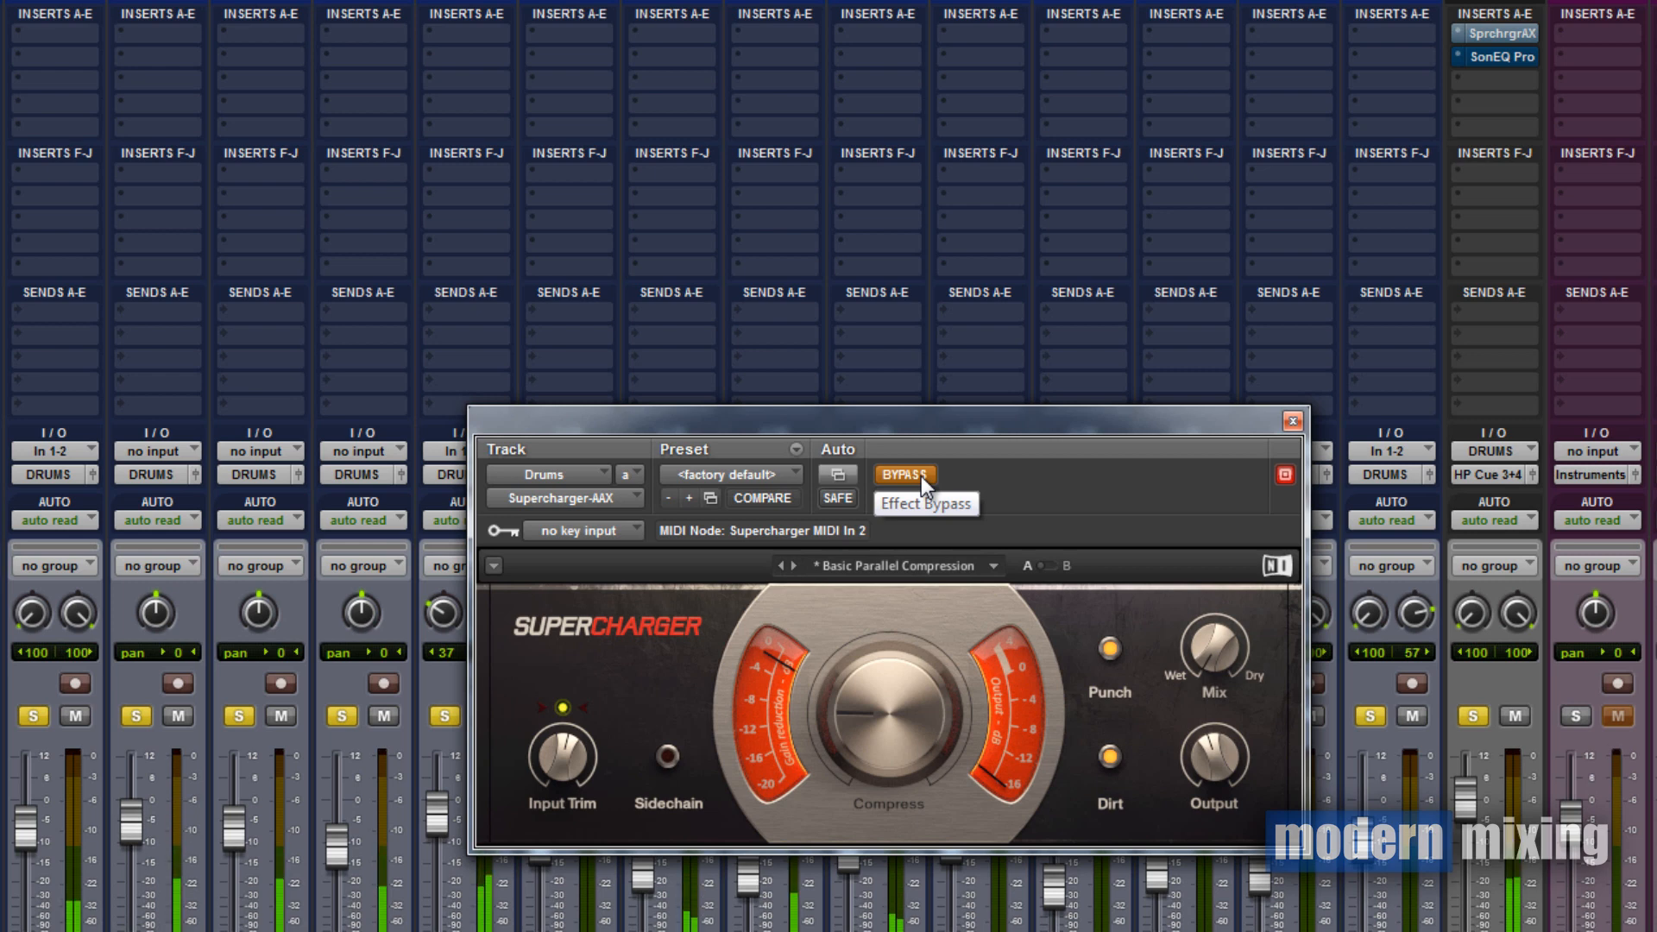
left_click(920, 474)
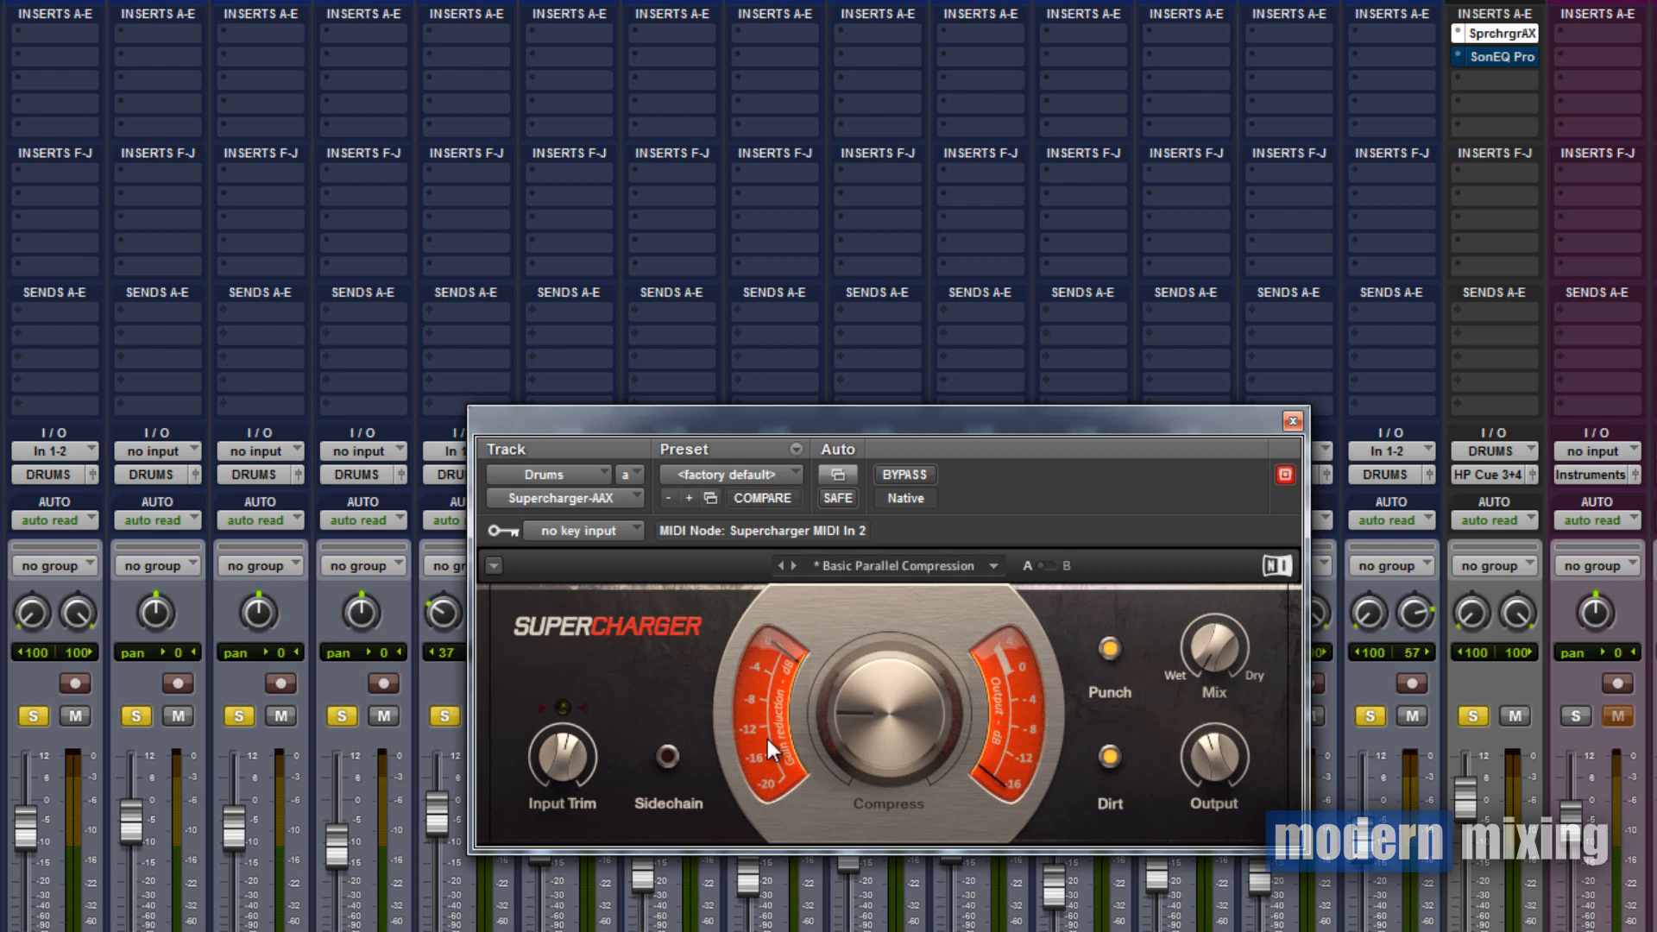
Turn off Punch and Dirt on the Drums Supercharger, and set Compress to 1.00, Output to 0.0 dB and Input Trim to 2.7 dB
mouse_move(854, 707)
left_click(1107, 649)
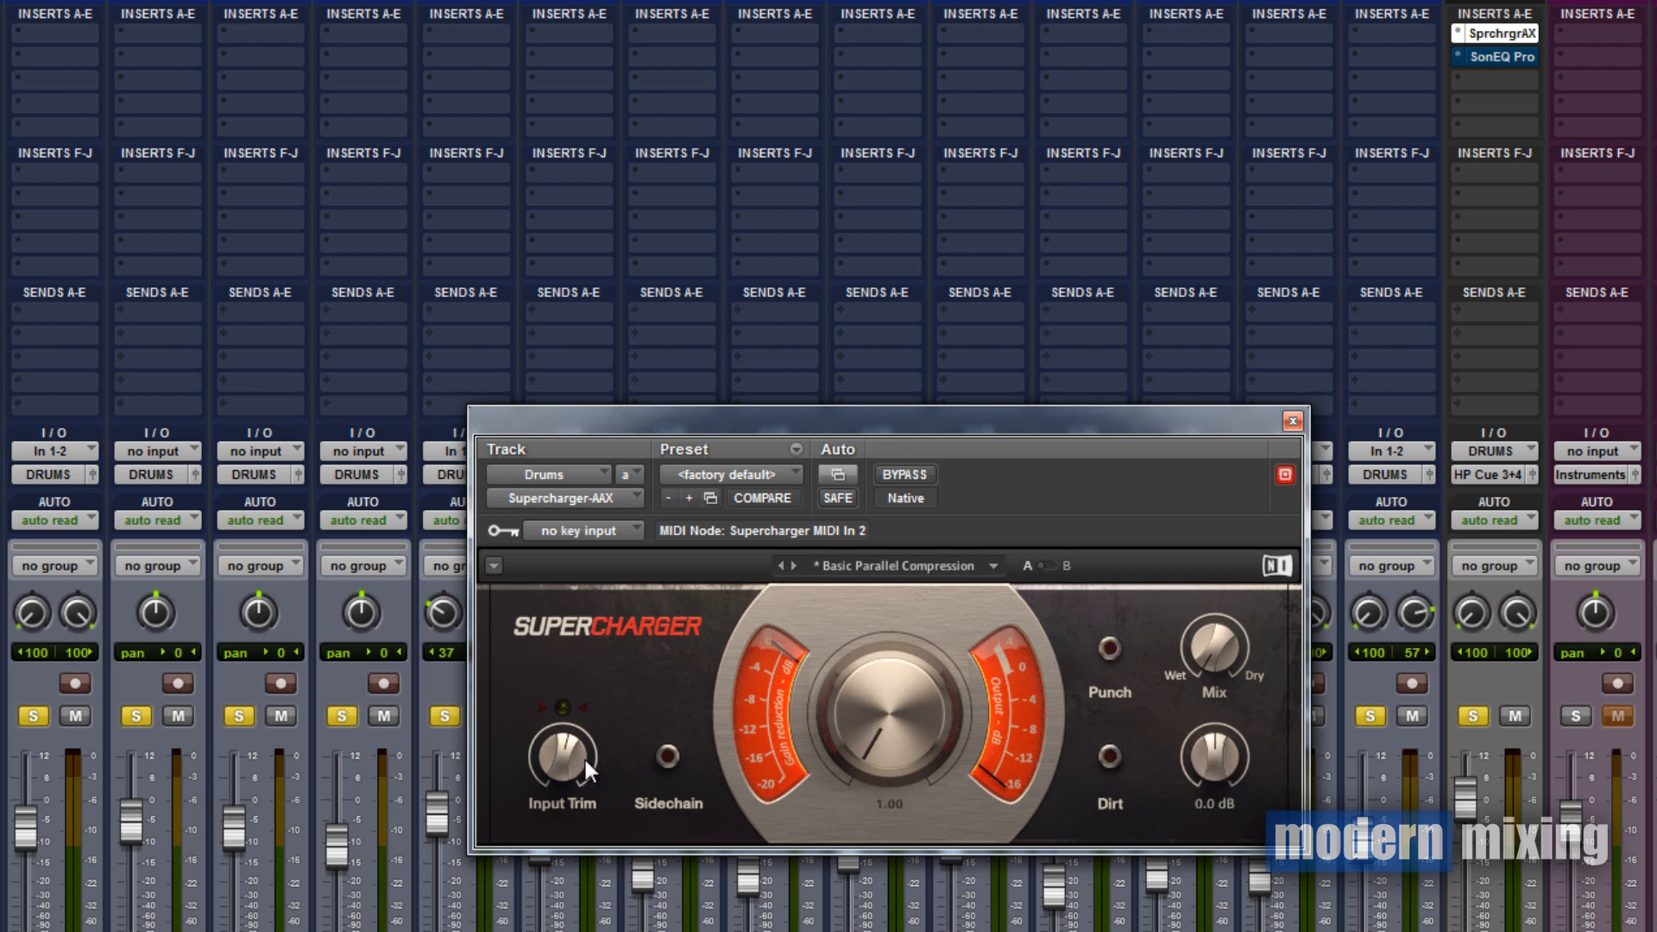
left_click_drag(775, 421, 712, 423)
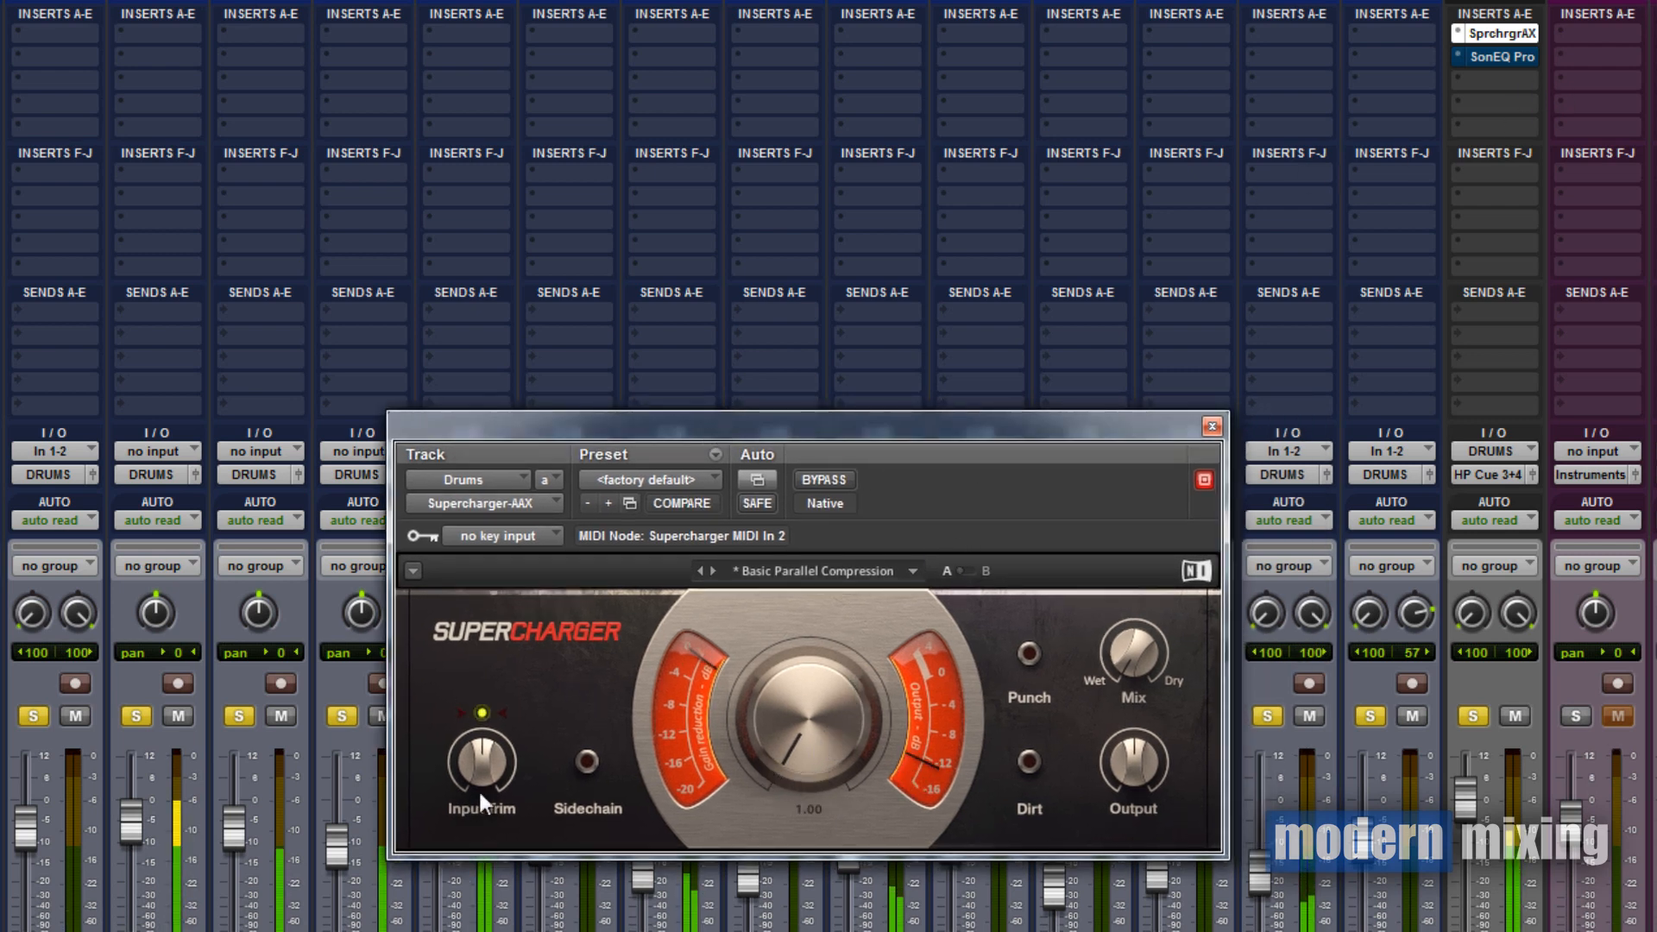
mouse_move(464, 779)
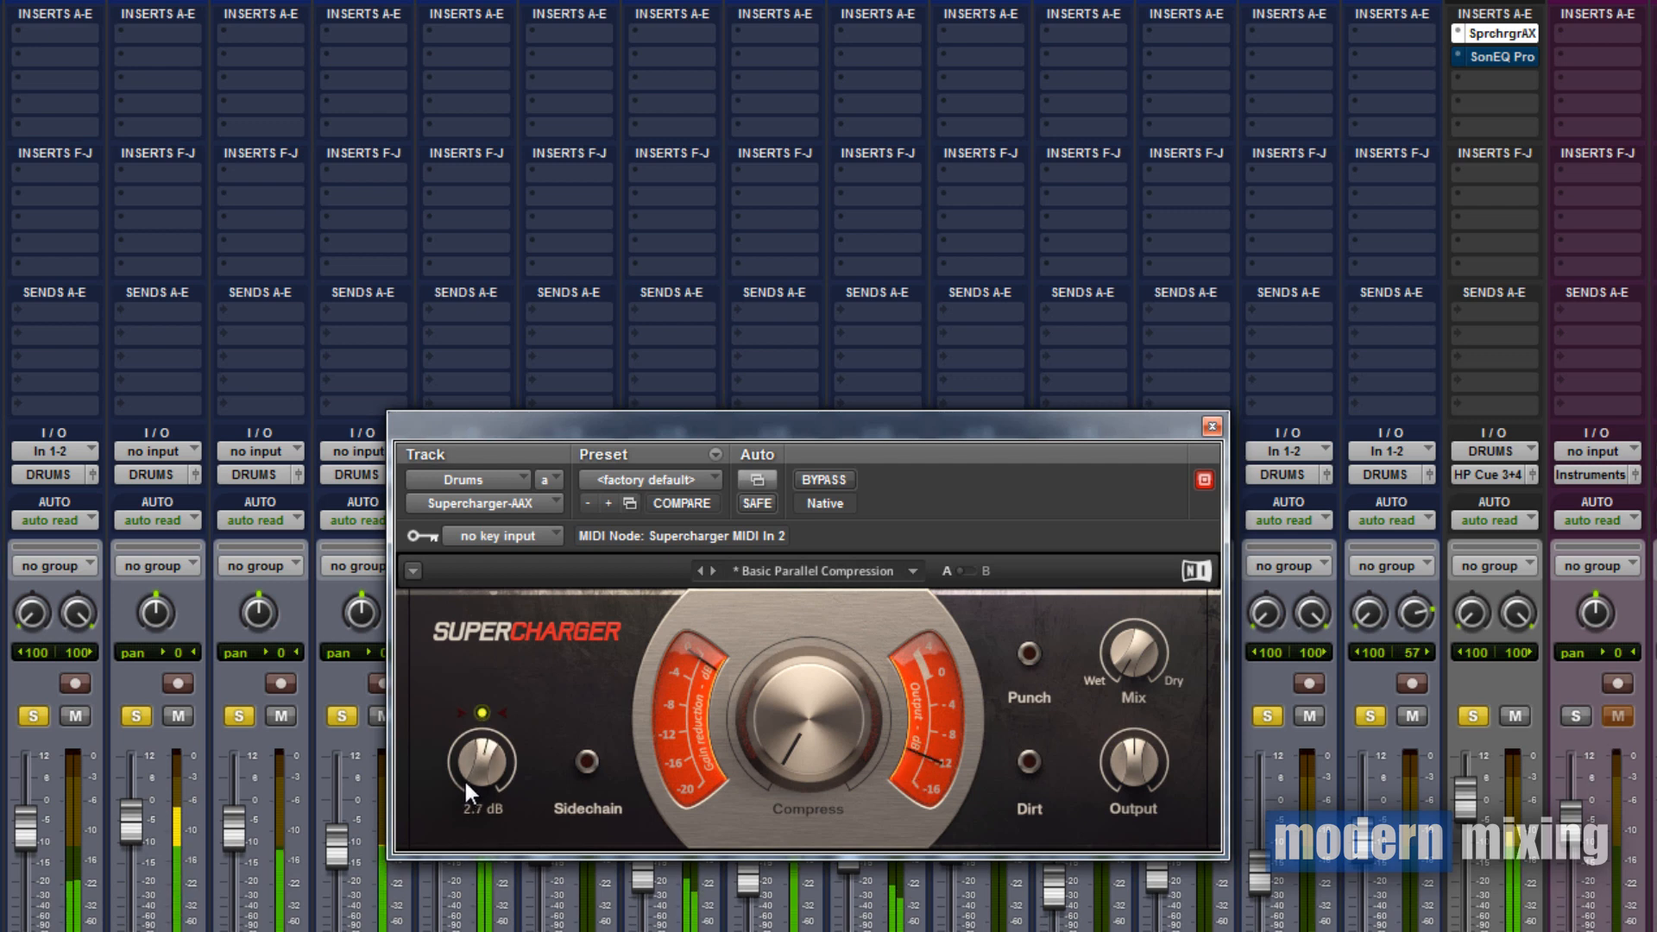
Sweep the Drums Supercharger's Compress gradually up to 10.00 and back down to 1.00 while the drums play
left_click_drag(829, 751, 829, 748)
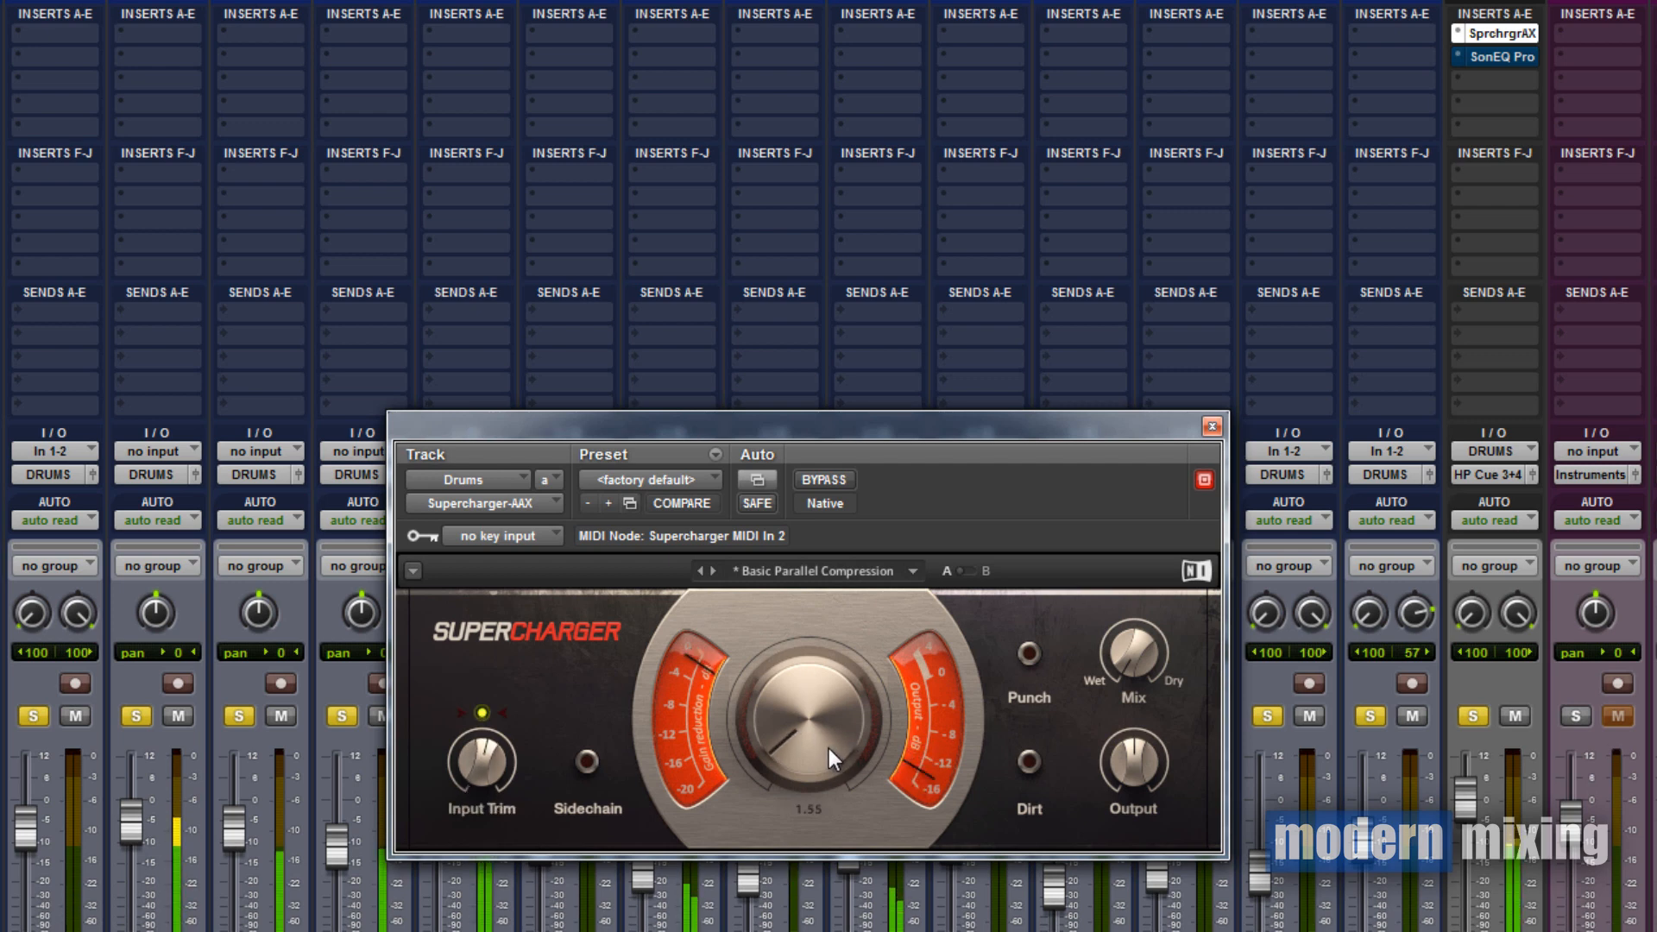
scroll(829, 747, "up", 10)
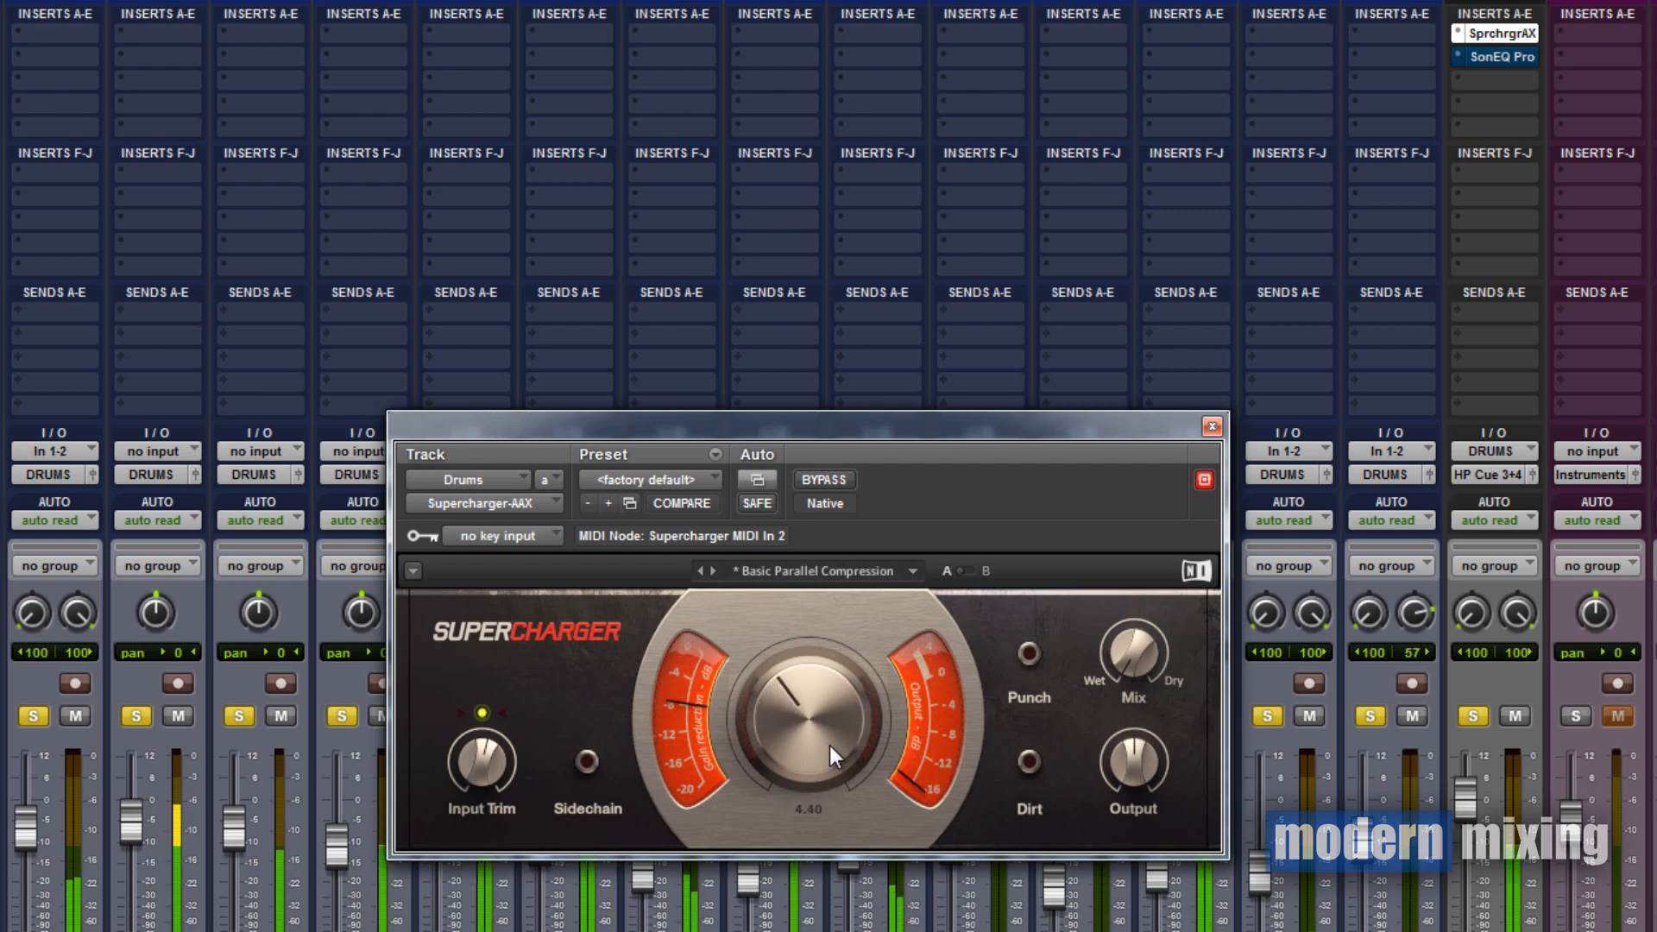
scroll(830, 747, "up", 7)
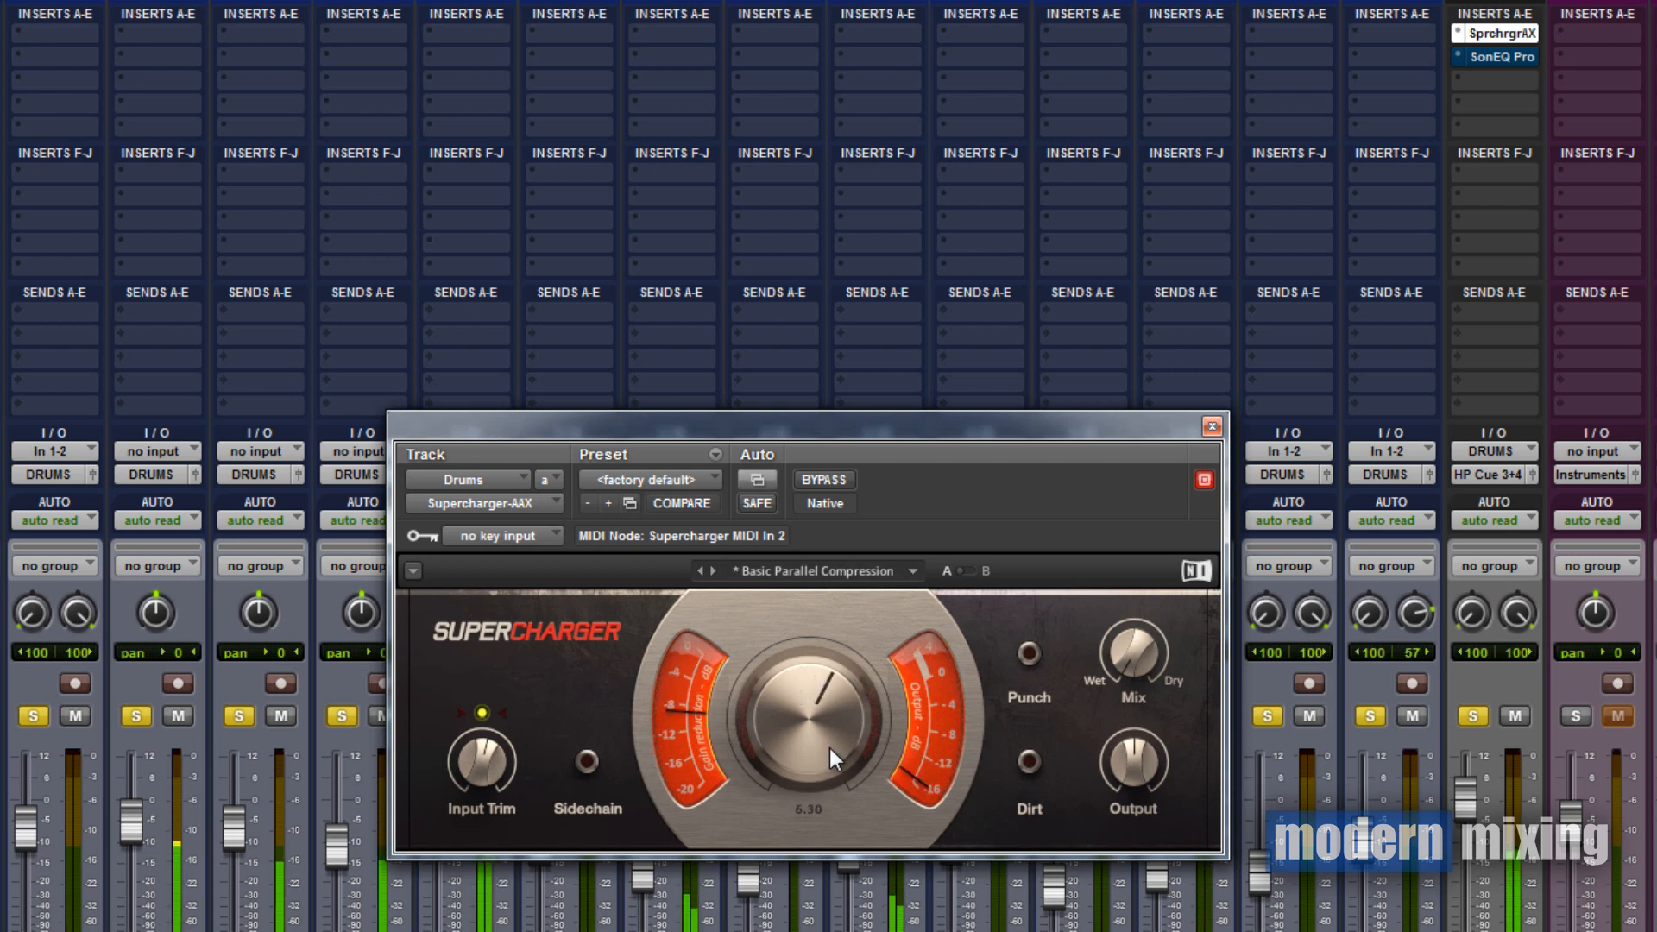
scroll(830, 747, "up", 6)
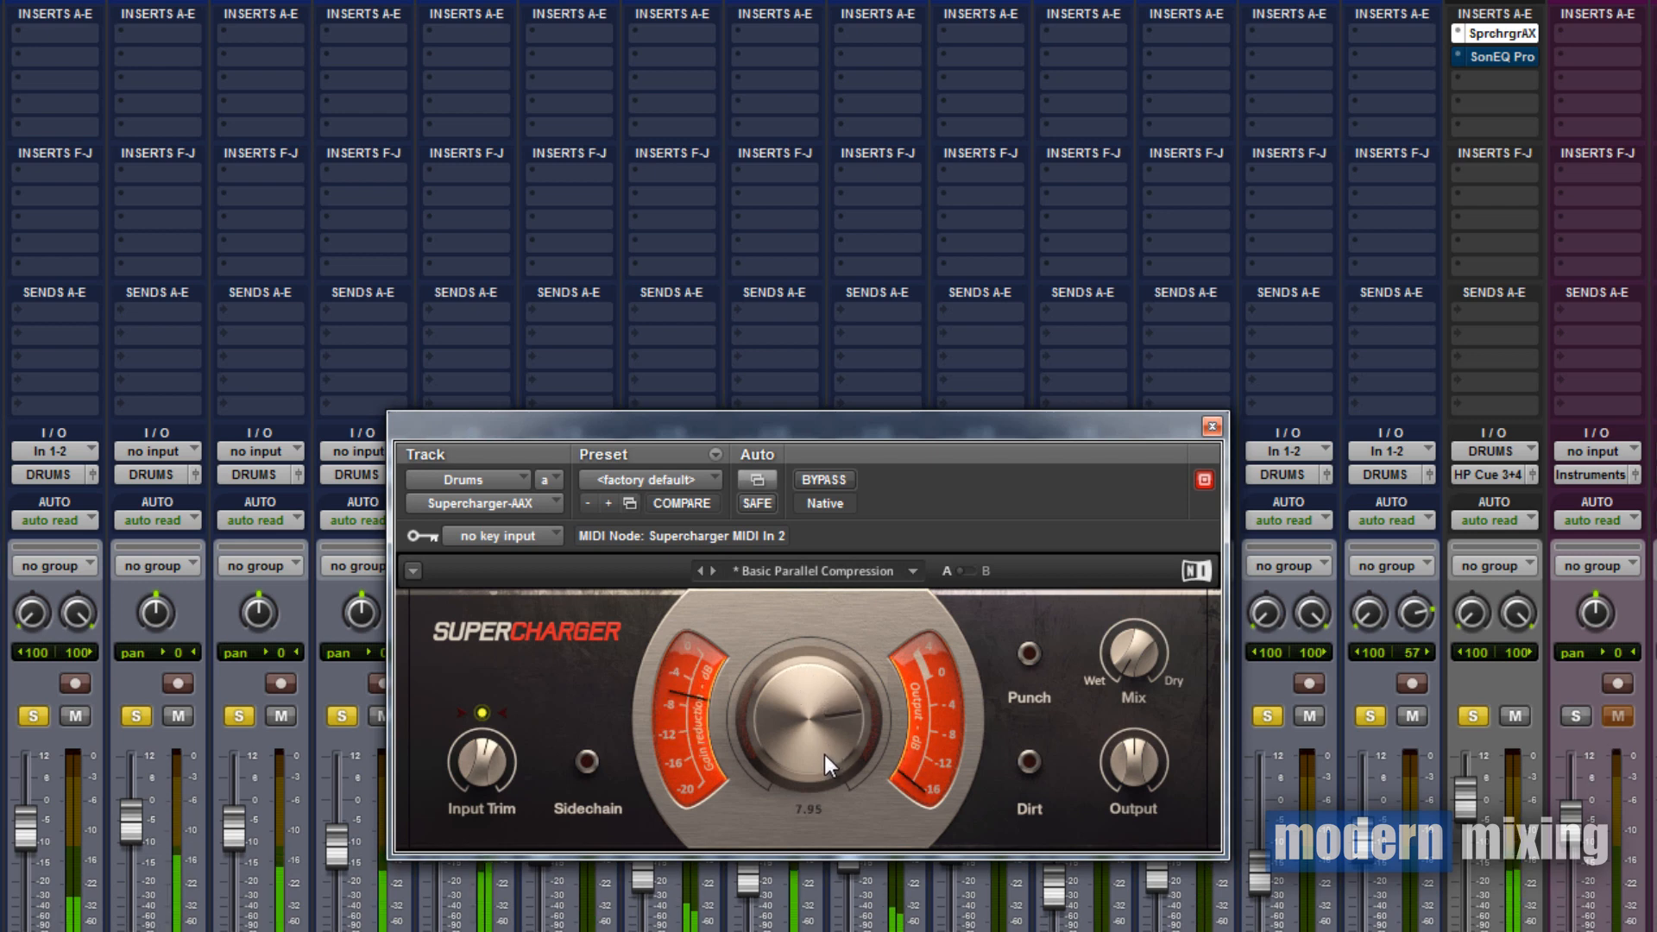
scroll(825, 754, "up", 5)
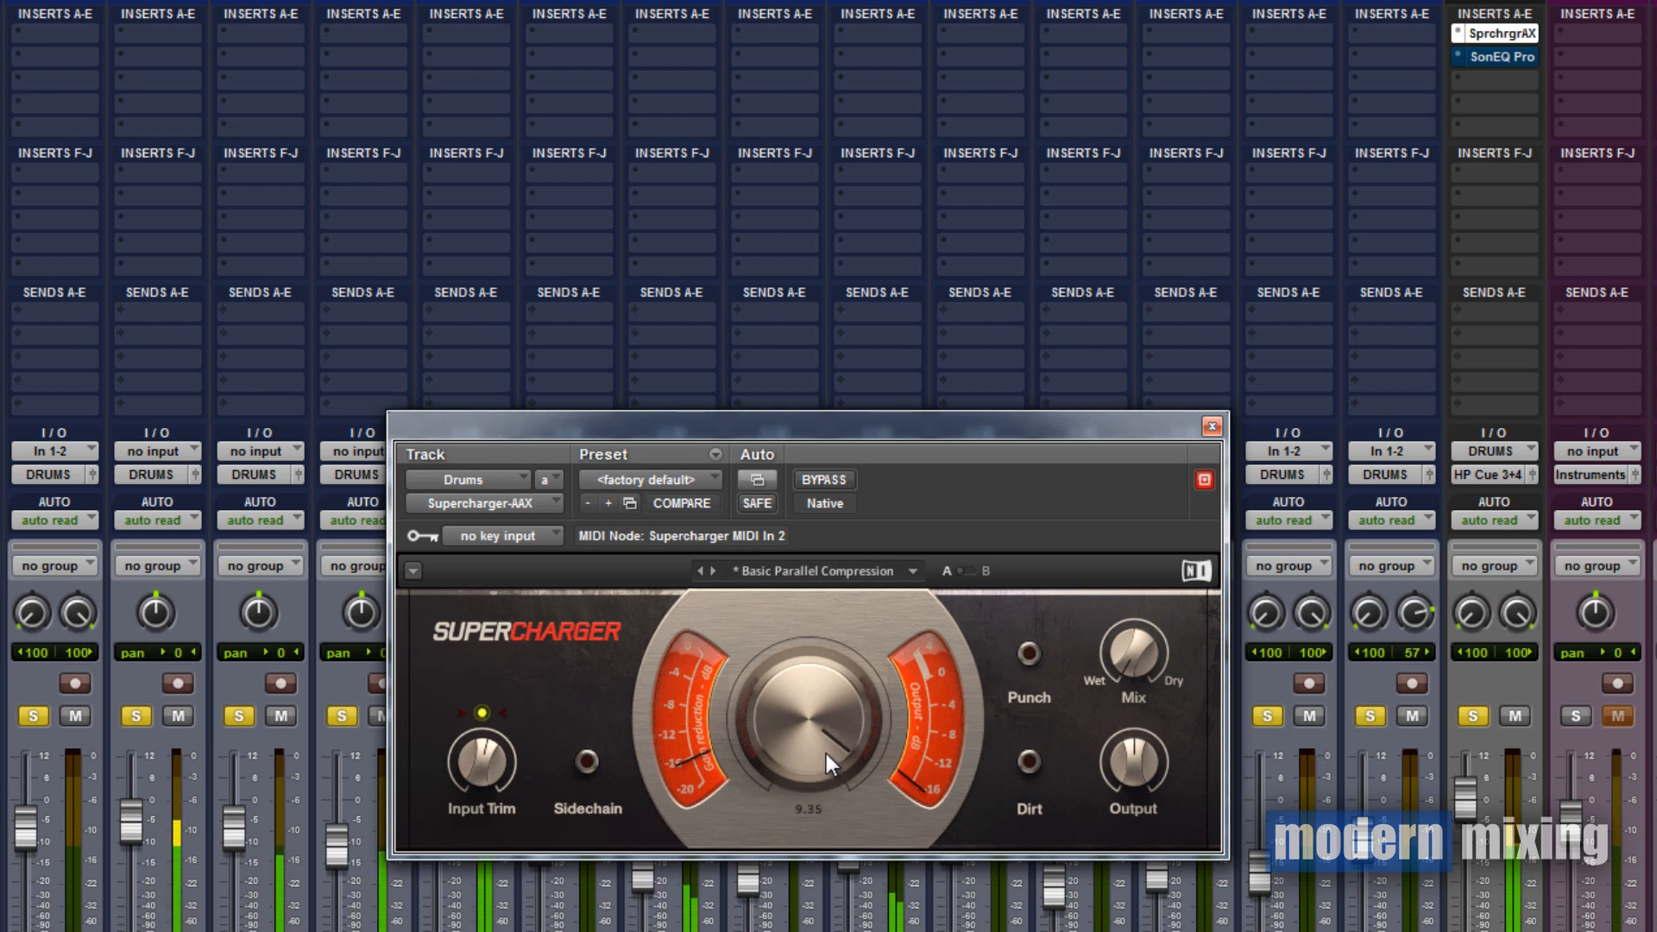
scroll(826, 756, "up", 3)
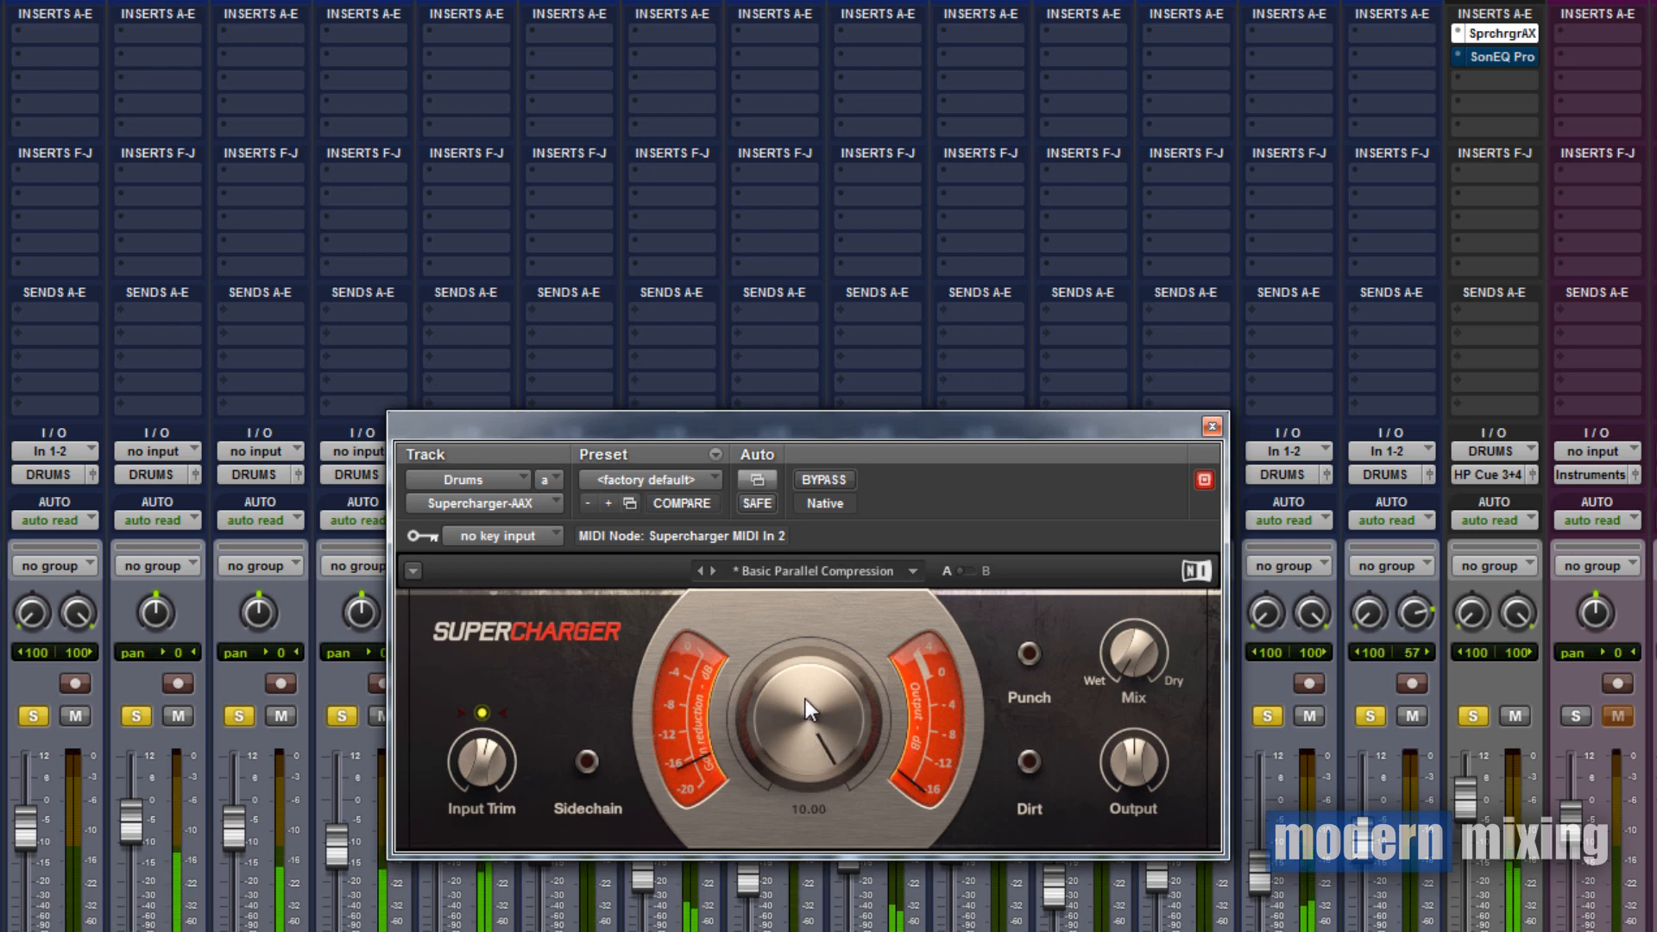
scroll(806, 691, "down", 6)
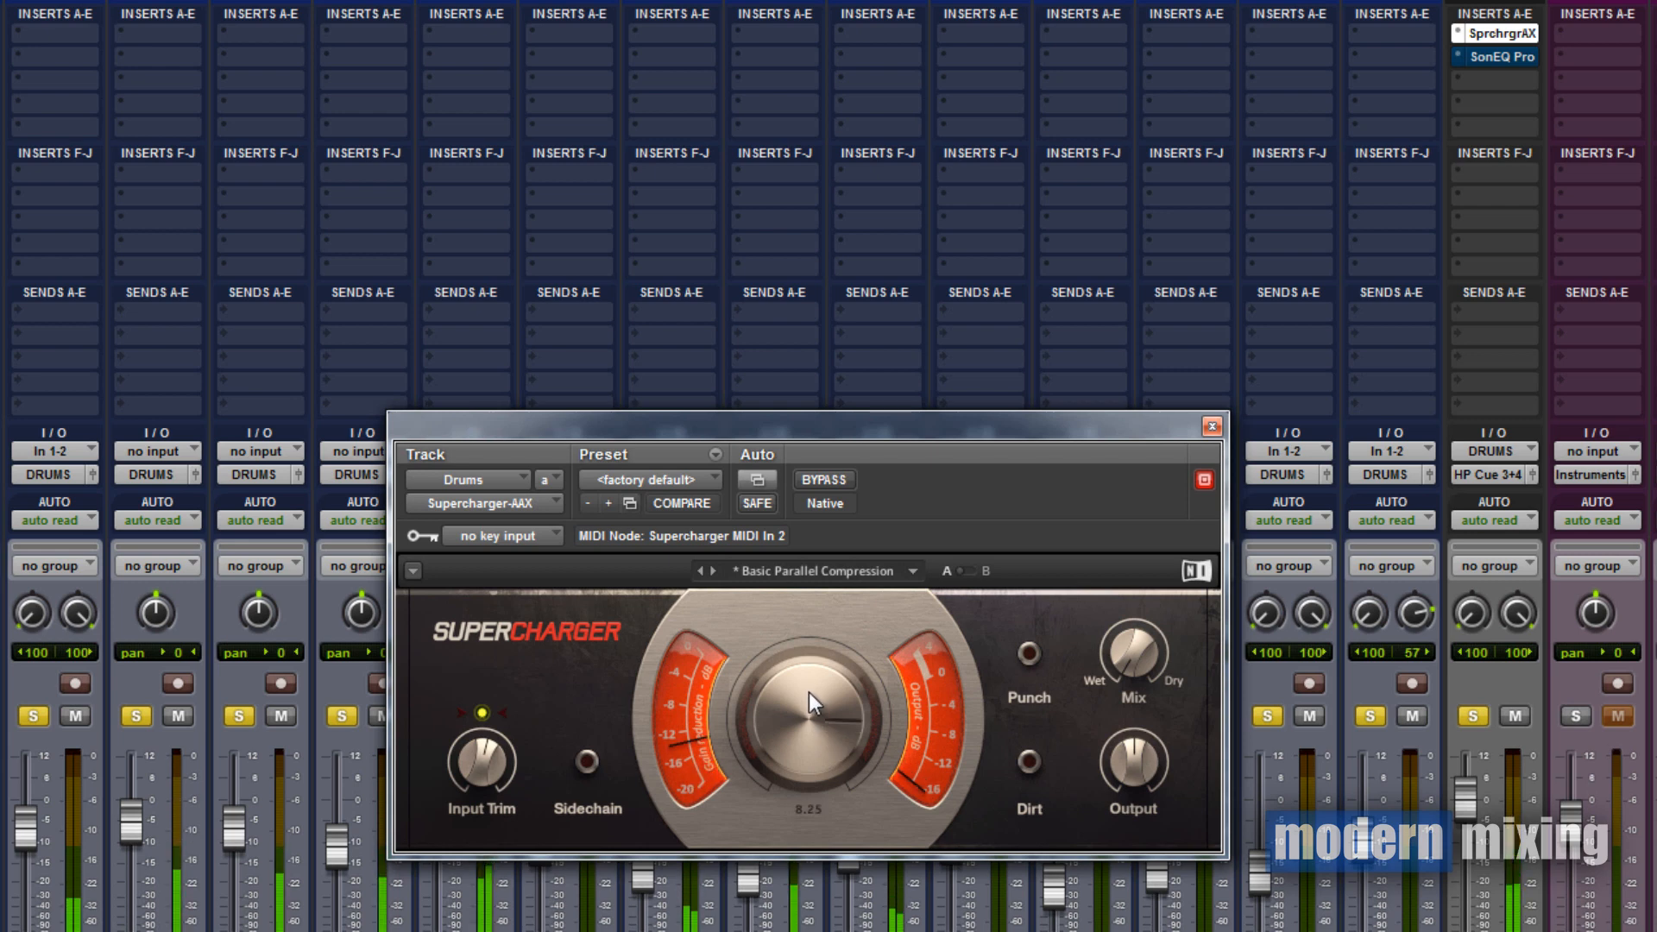
scroll(808, 691, "down", 15)
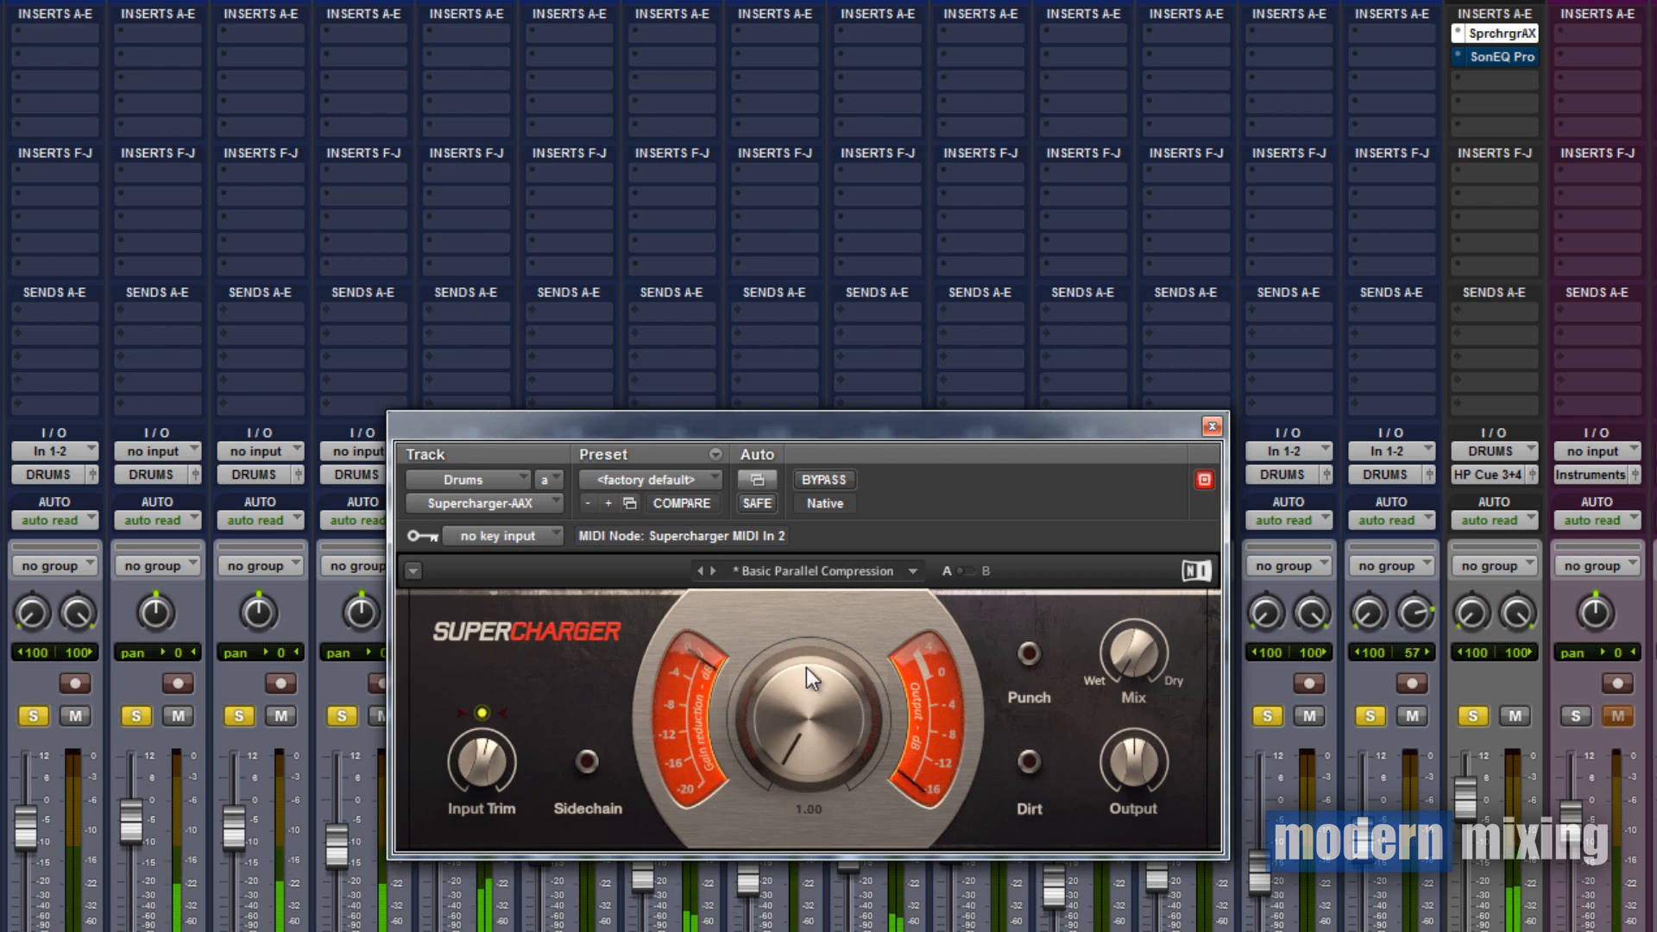
Turn on Dirt on the Drums Supercharger and raise Compress to 2.60
left_click(1029, 760)
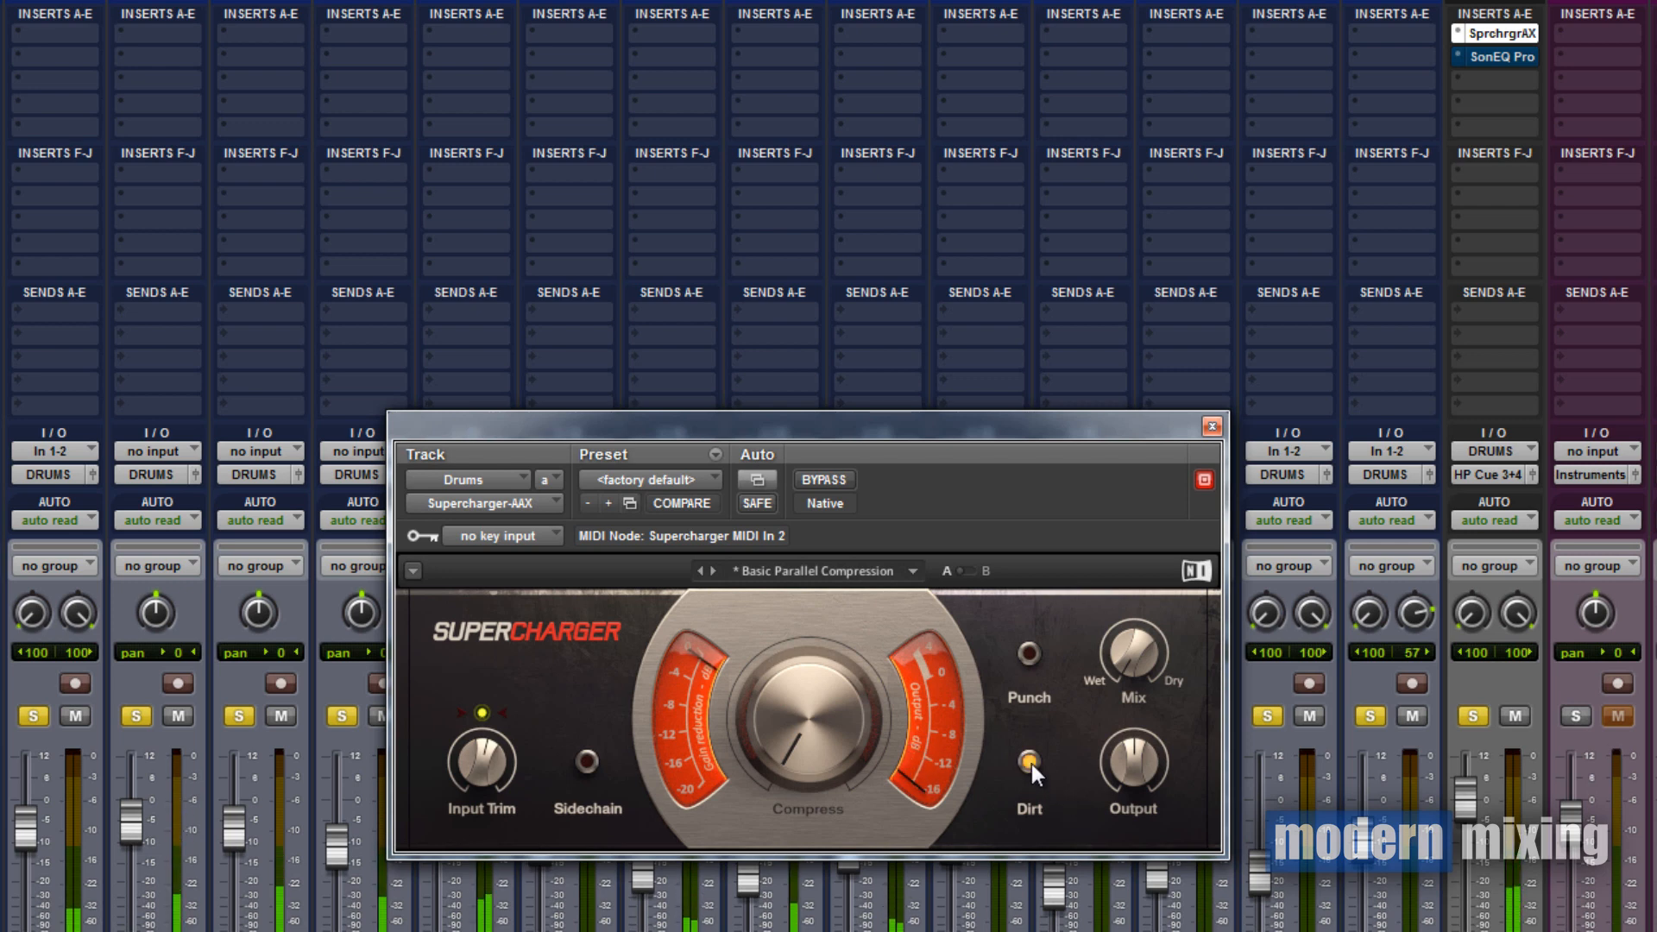
mouse_move(1122, 730)
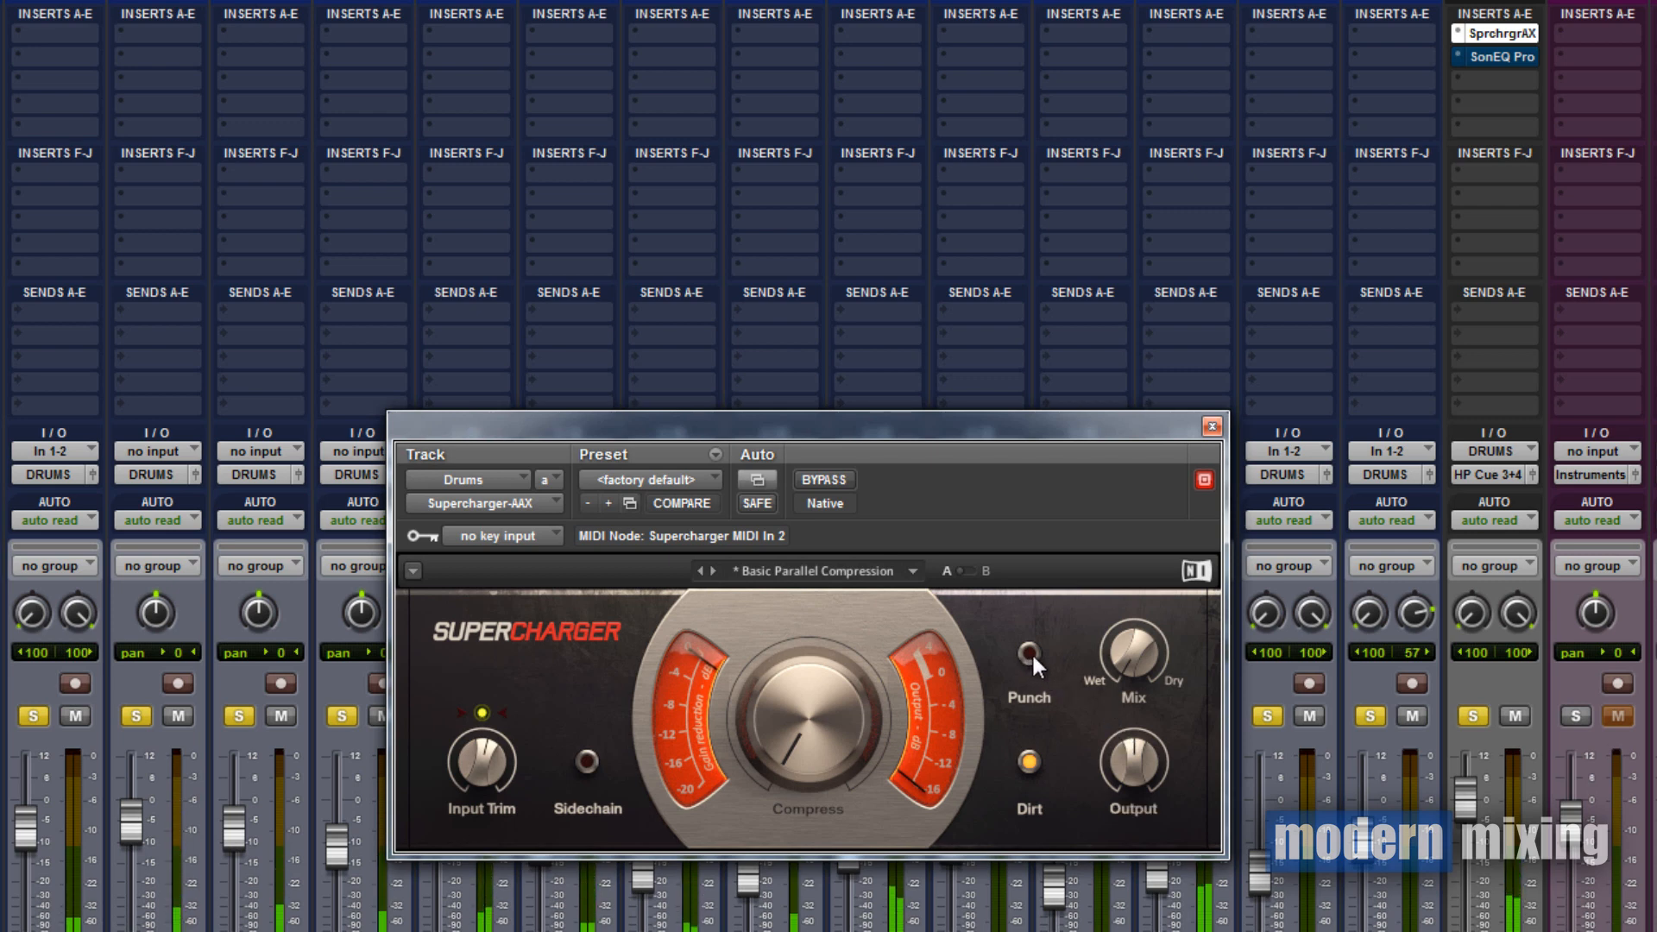
mouse_move(801, 756)
scroll(800, 754, "up", 5)
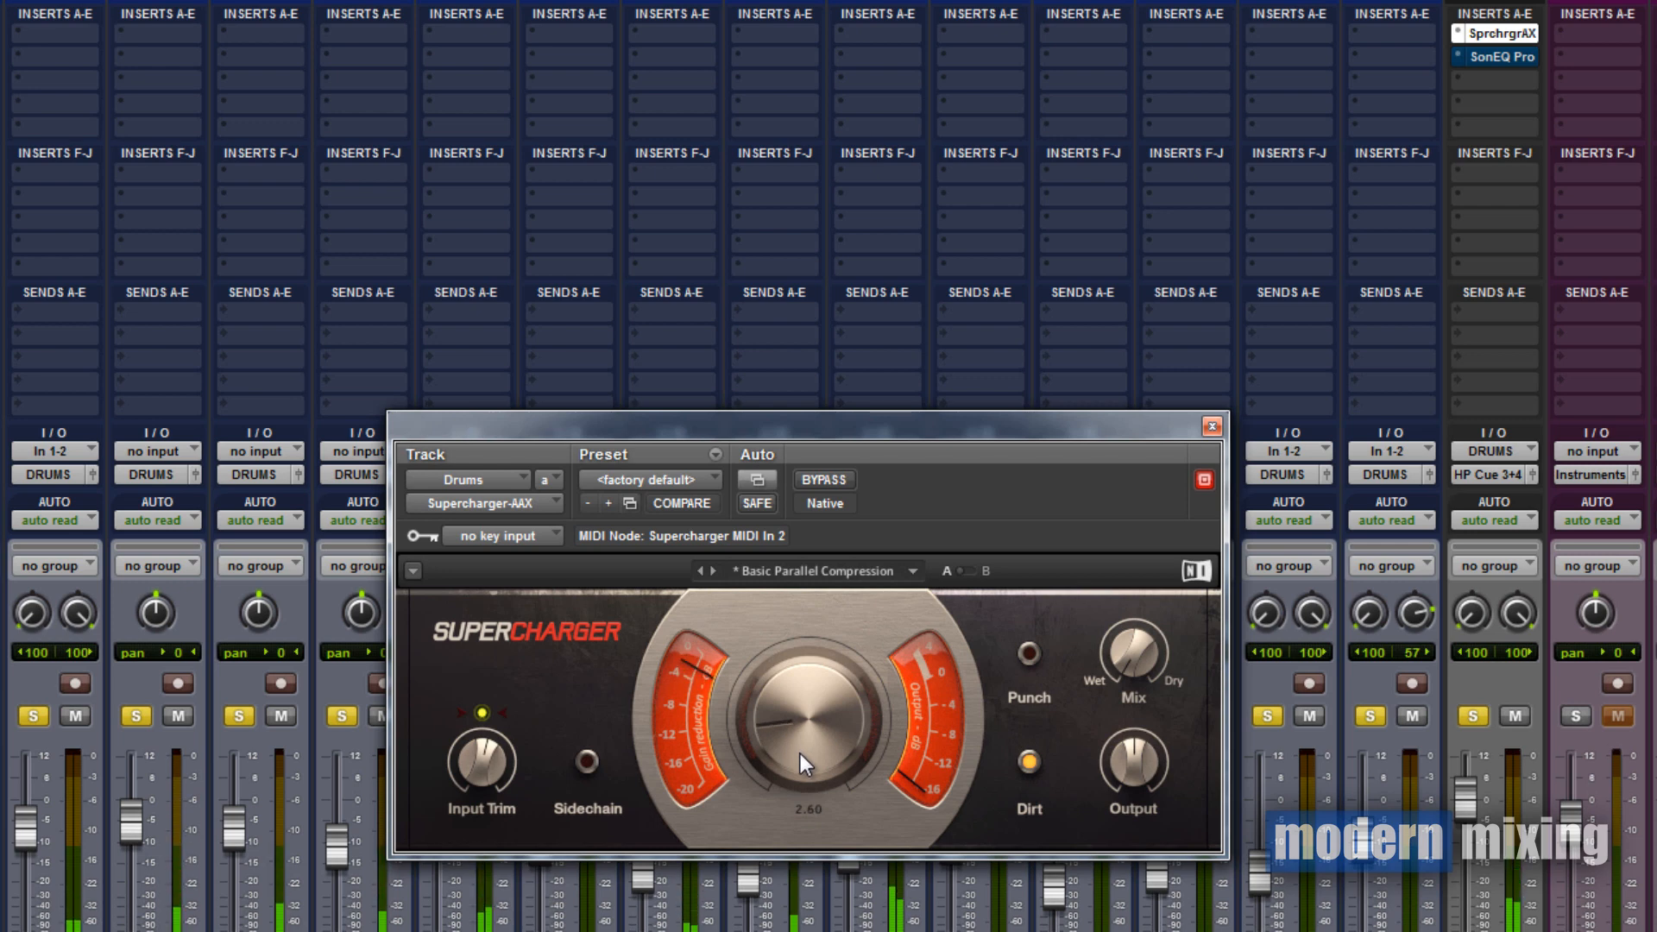
Compare the Drums sound with the Dirt setting bypassed and active, leaving the effect active
left_click(832, 484)
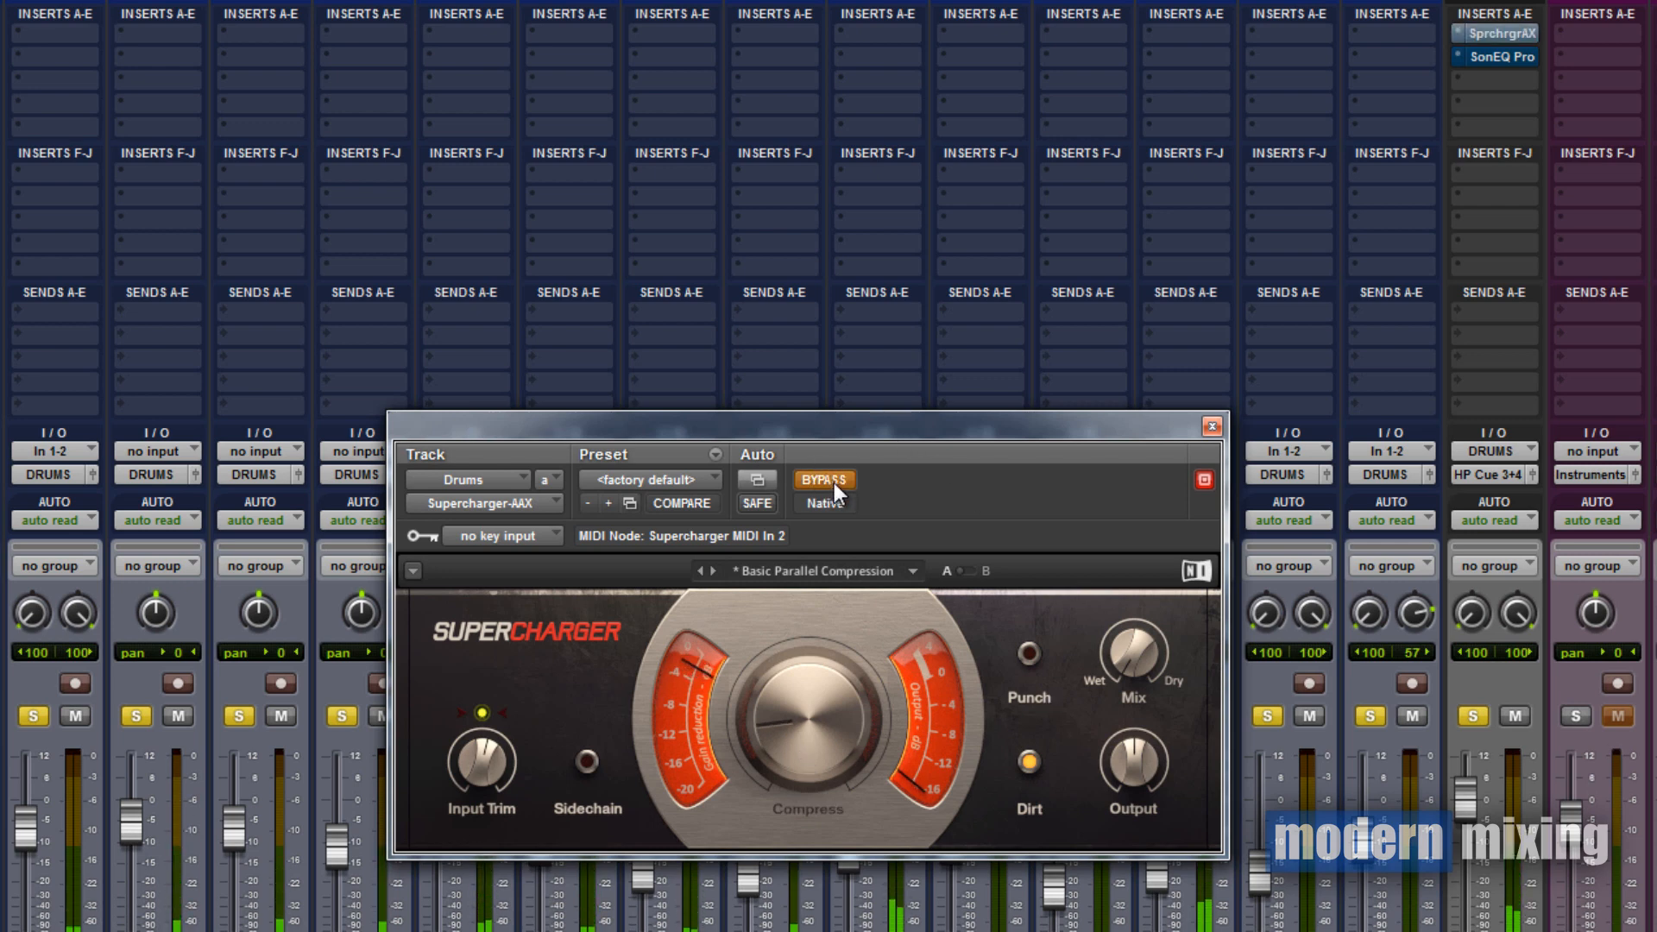
left_click(834, 482)
left_click(834, 483)
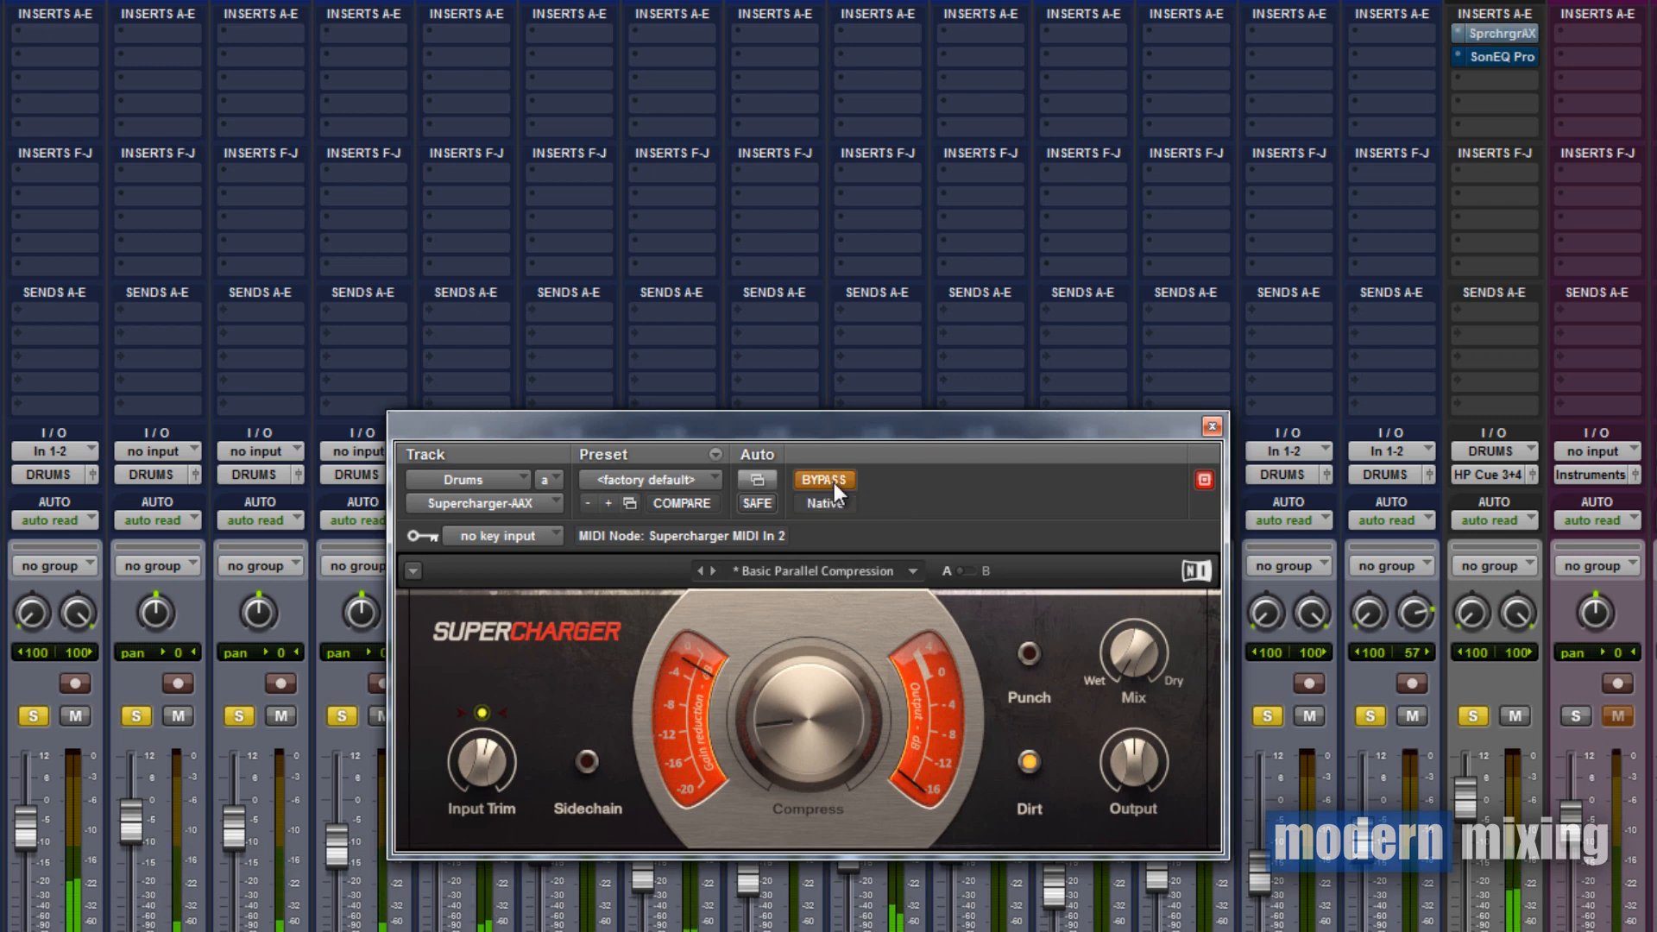
left_click(835, 483)
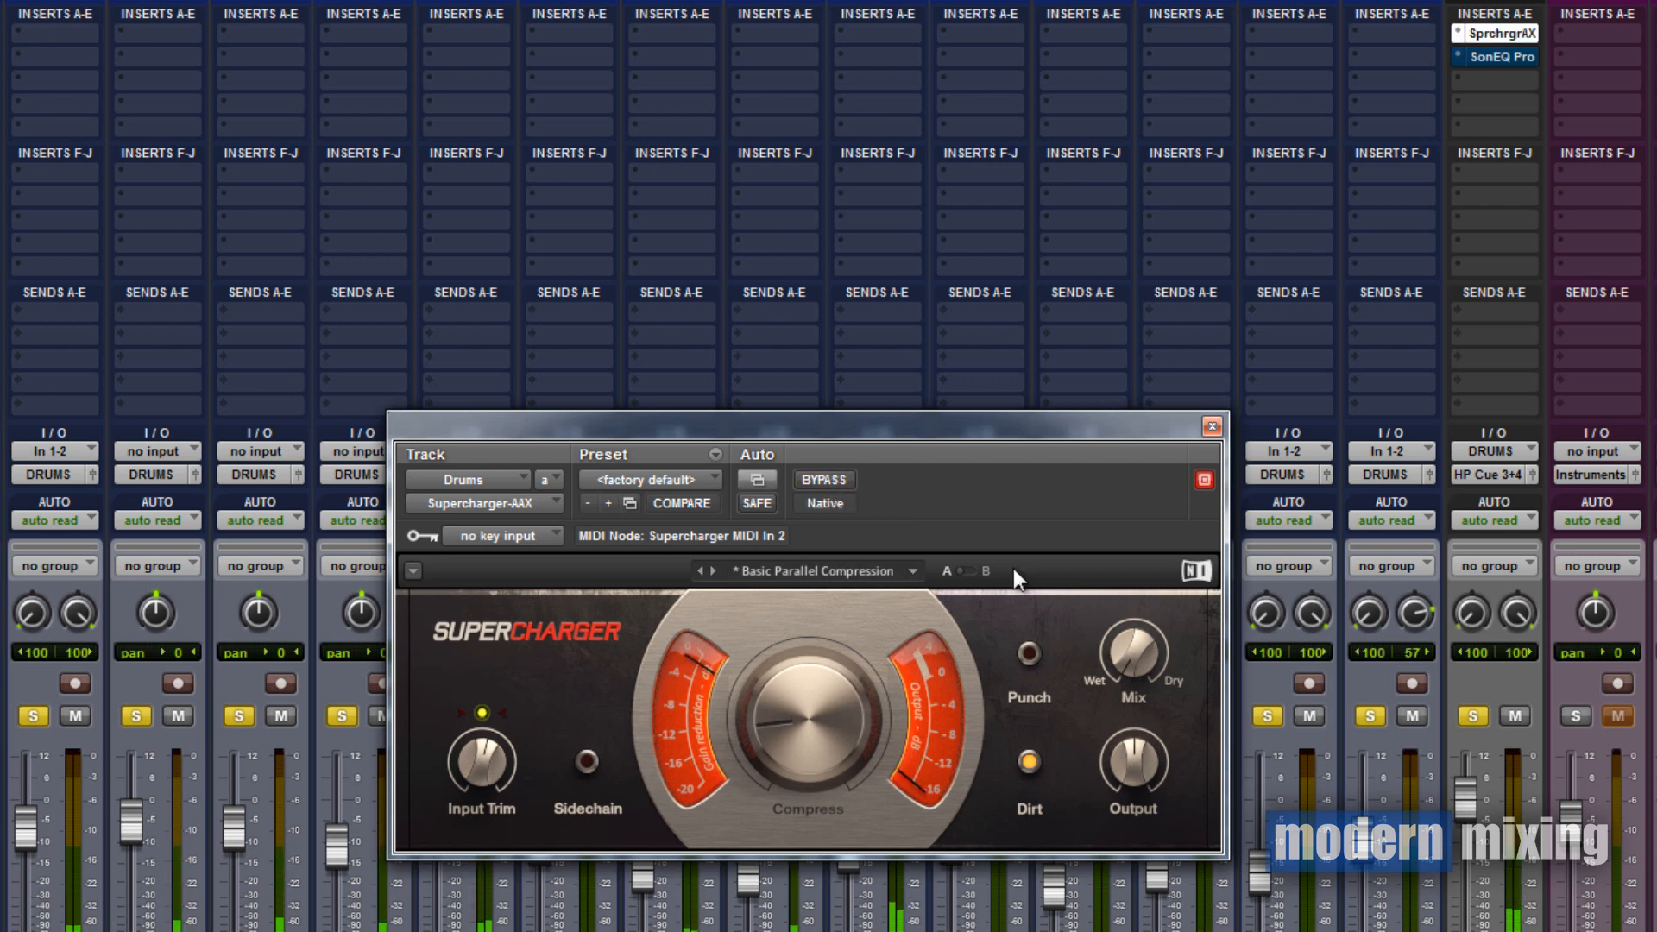
Turn on Punch on the Drums Supercharger and compare the result with the bypassed sound, leaving the effect active
left_click(1029, 653)
left_click(832, 479)
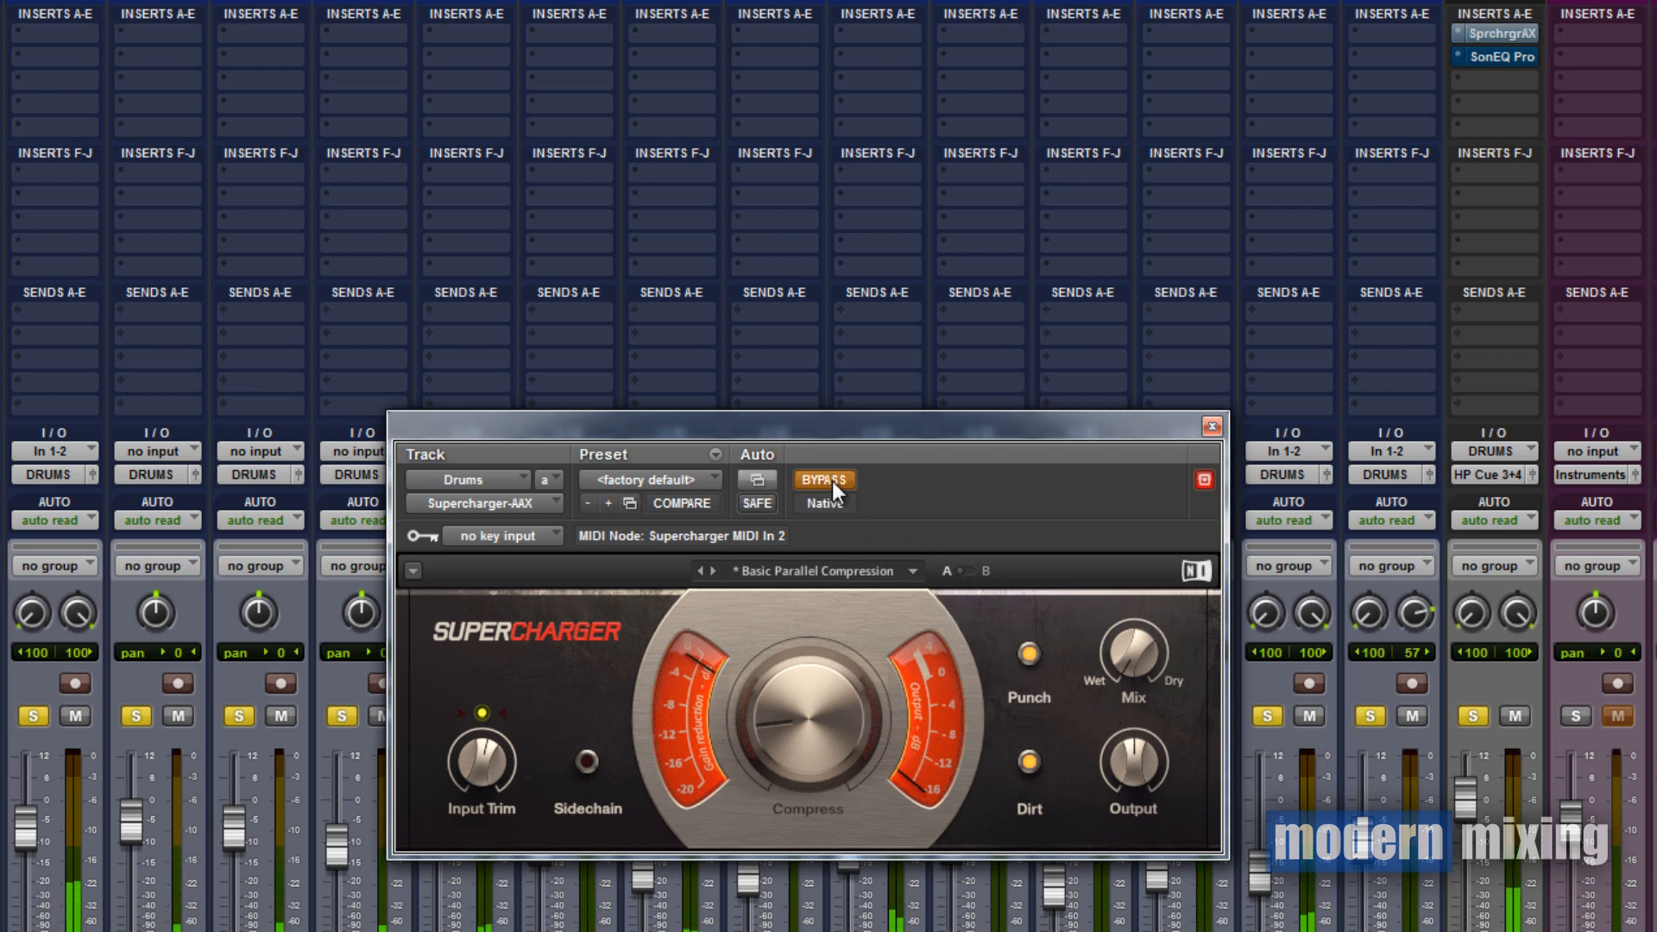
left_click(832, 480)
Set the Drums Supercharger's Output to -2.5 dB, checking its level against the bypassed sound
mouse_move(1122, 764)
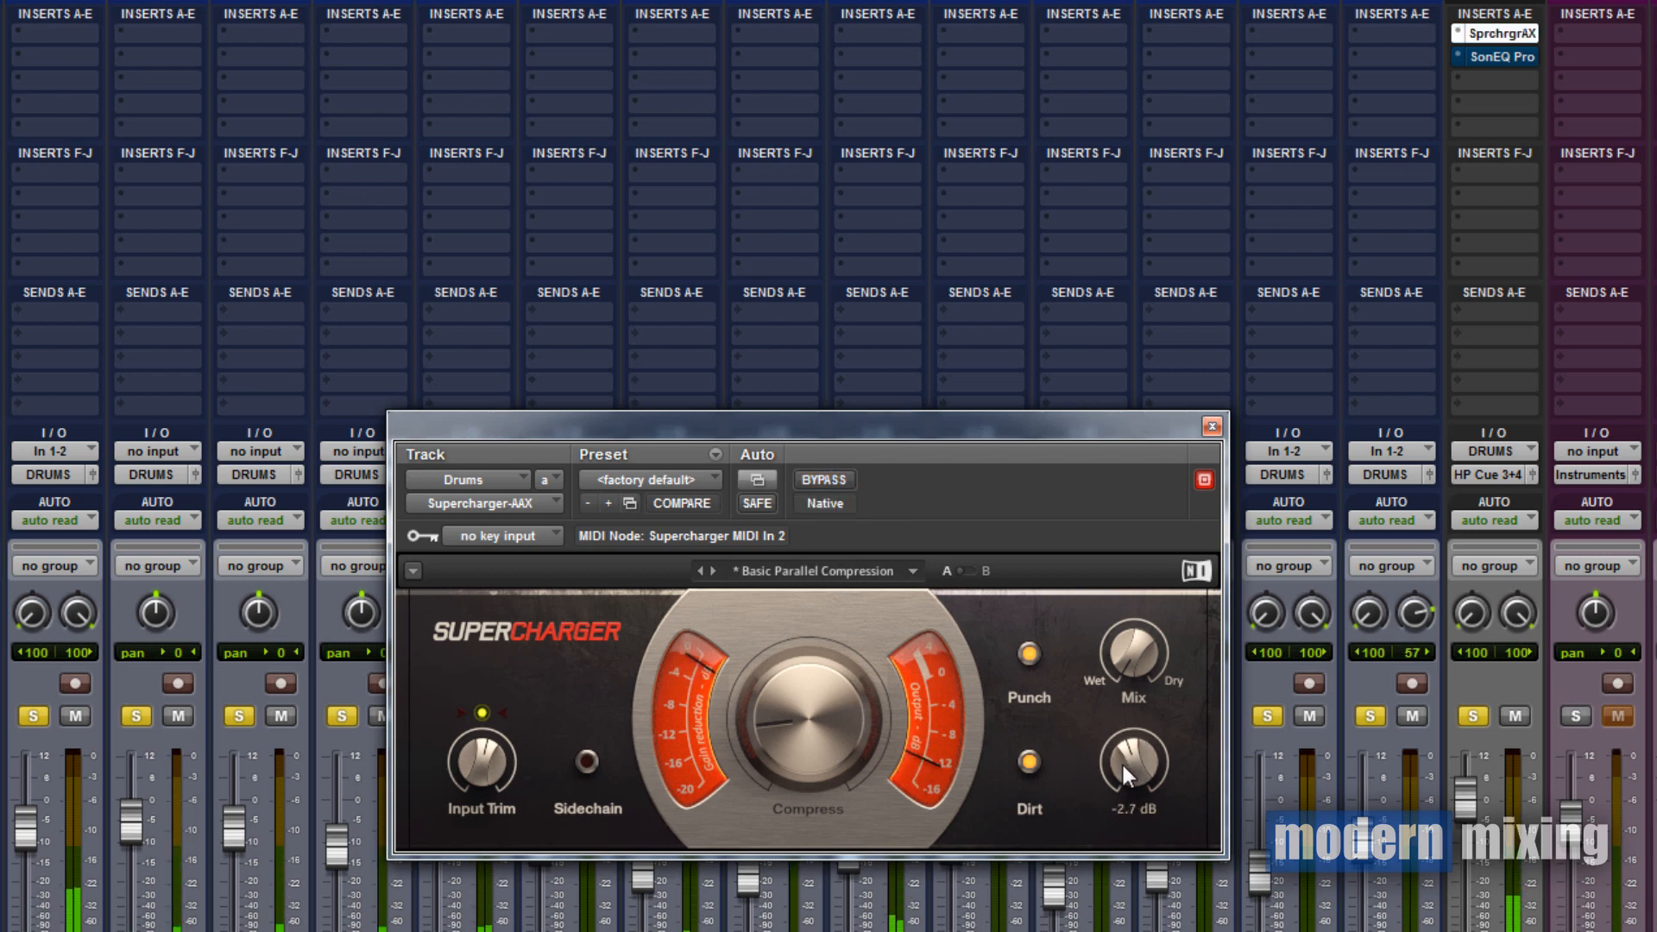
scroll(1121, 765, "down", 1)
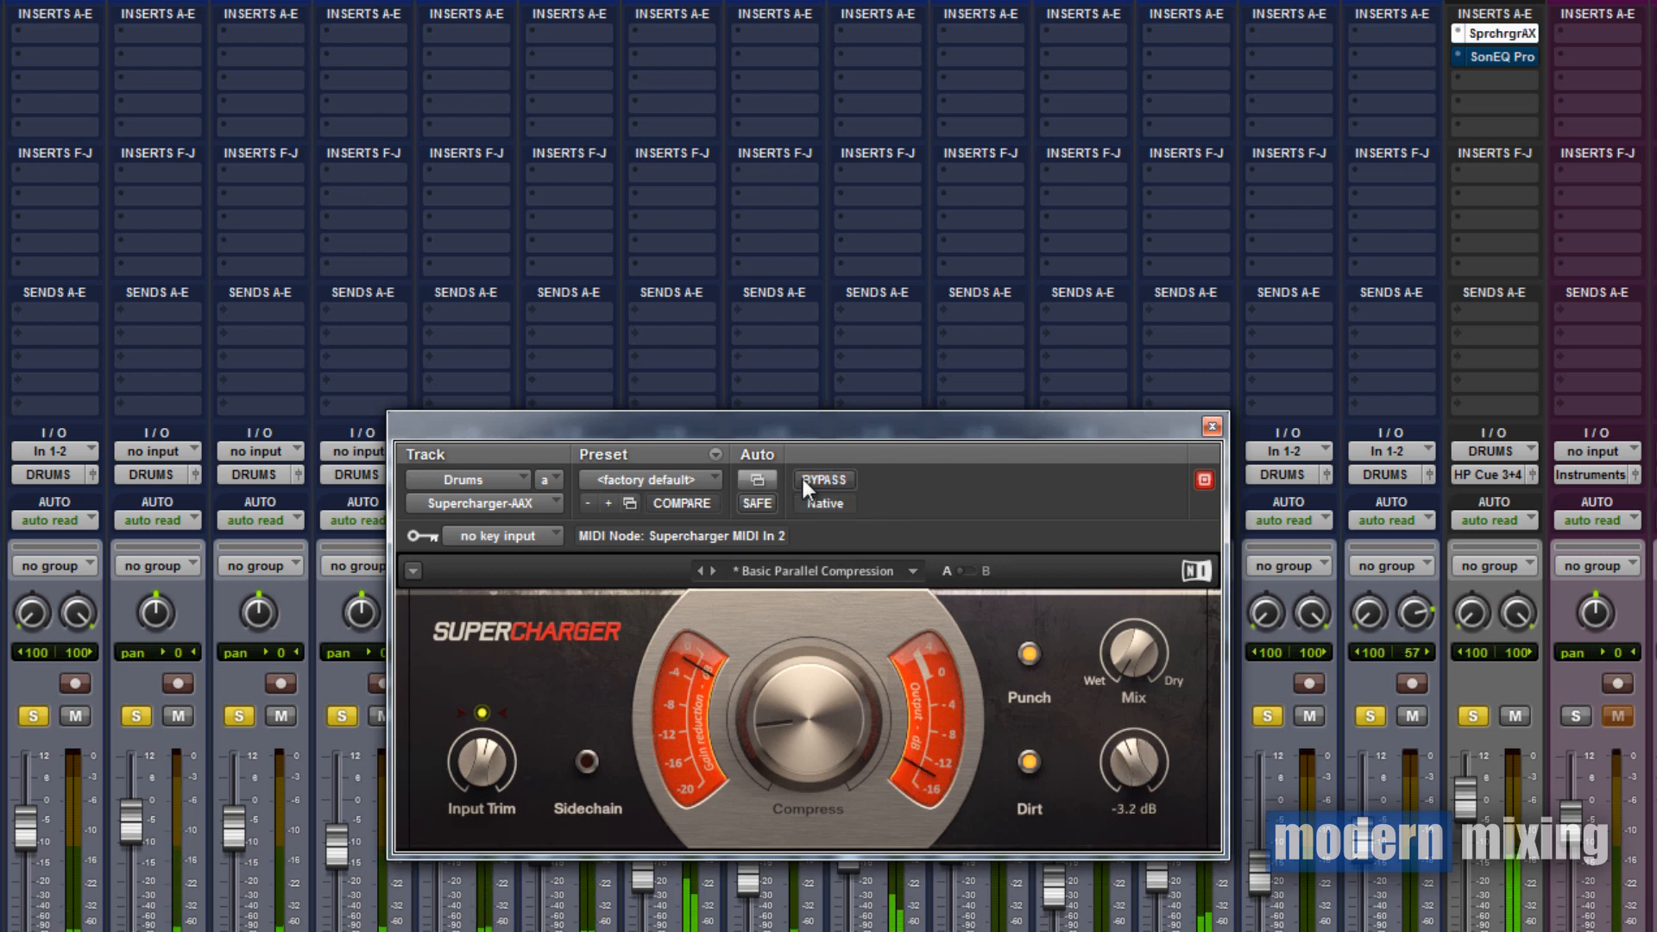
left_click(833, 479)
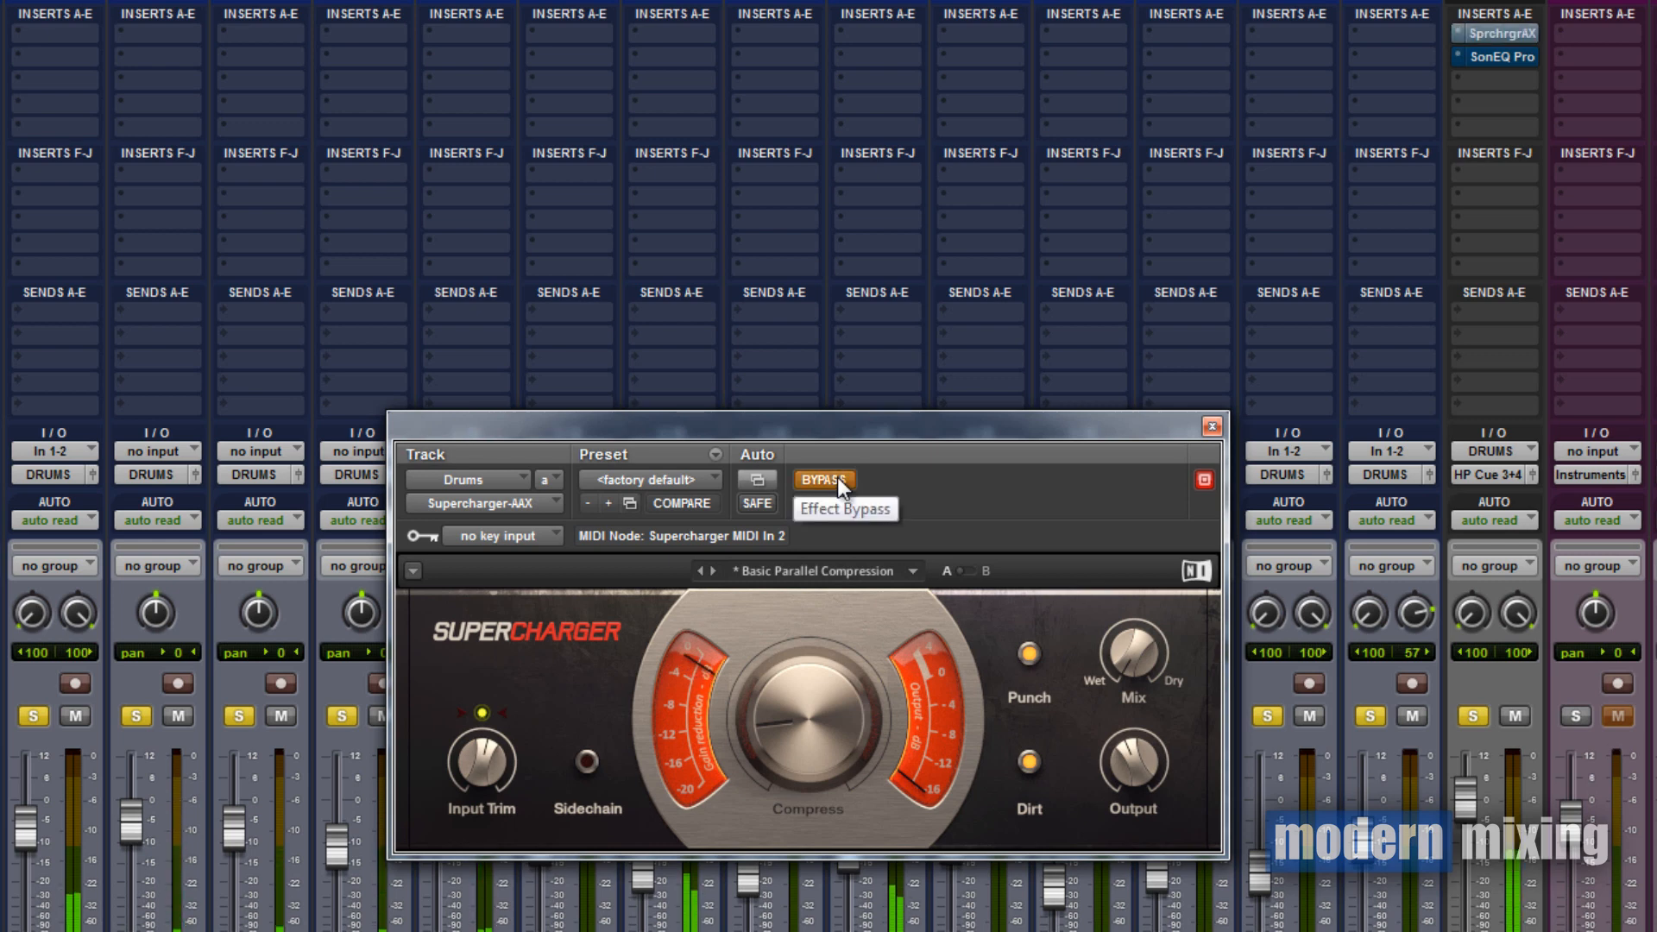
left_click(837, 478)
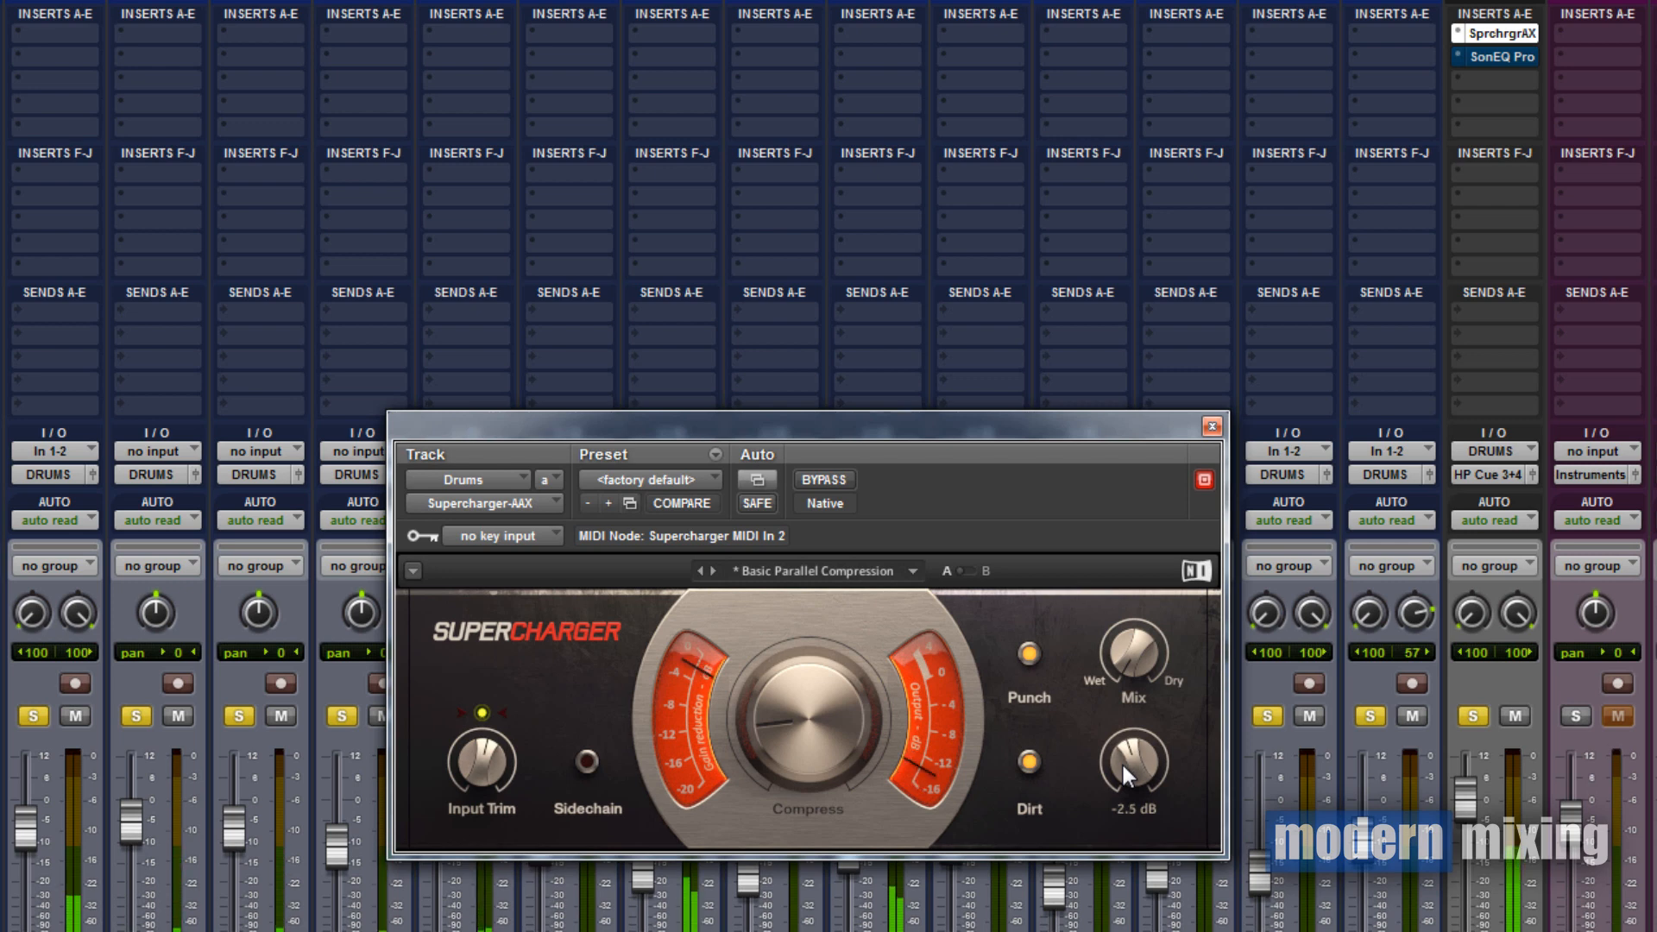
Set the Drums Supercharger's Compress to 7.10, Mix to 0% wet and 100% dry, and Output to -2.4 dB
mouse_move(831, 728)
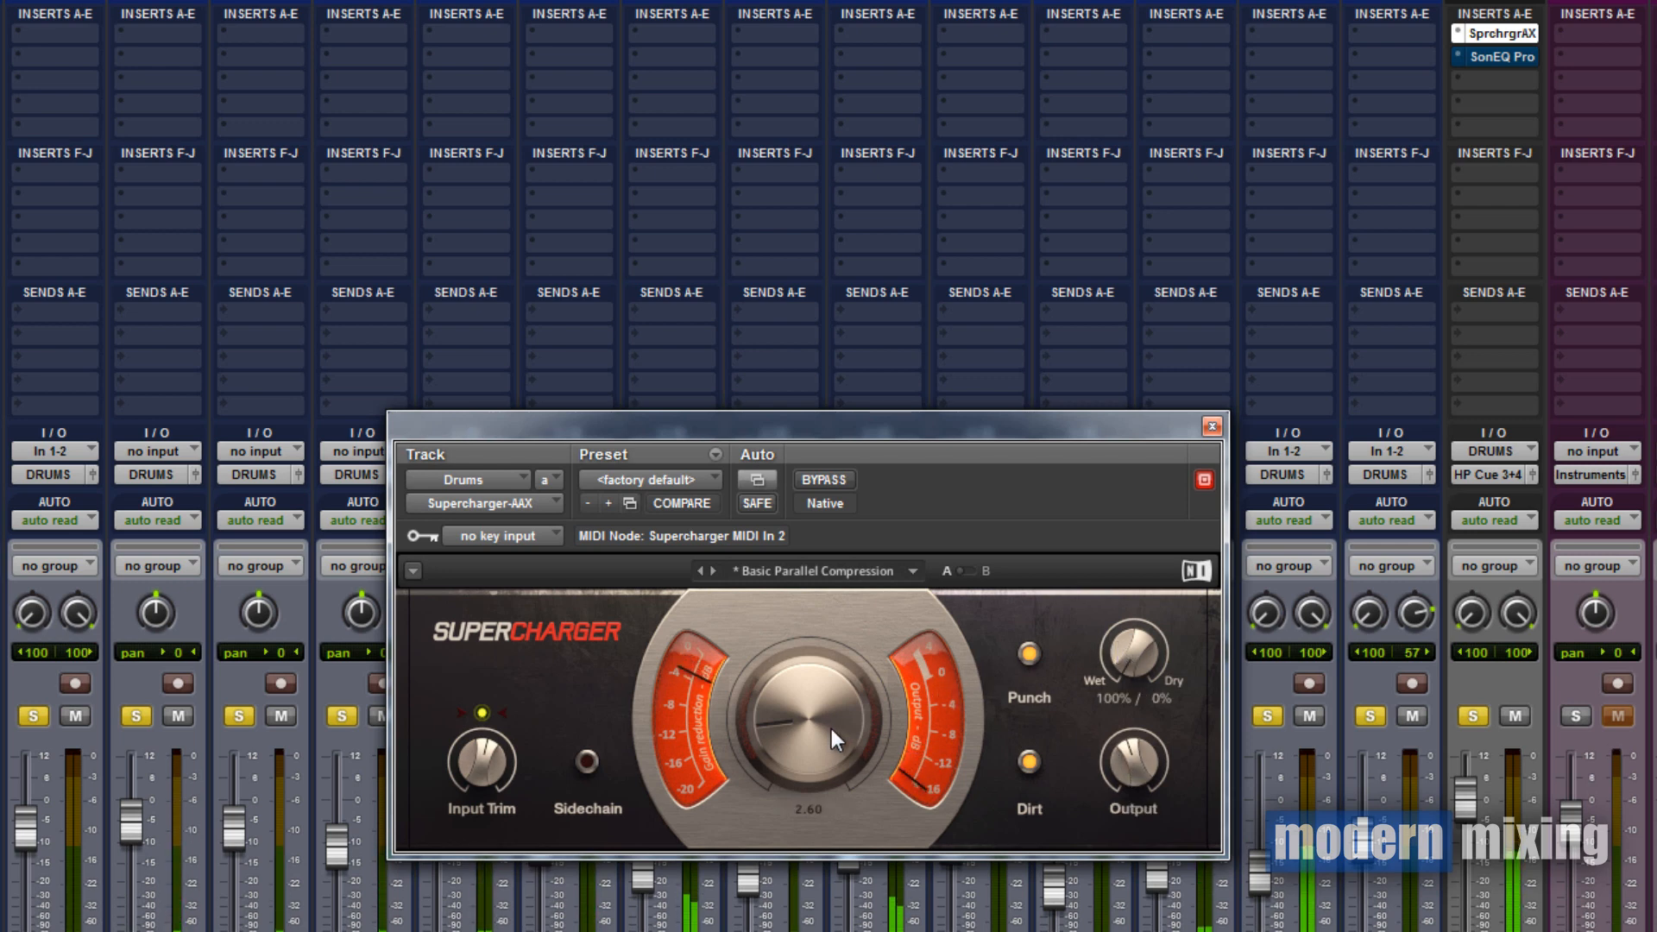
scroll(817, 759, "up", 10)
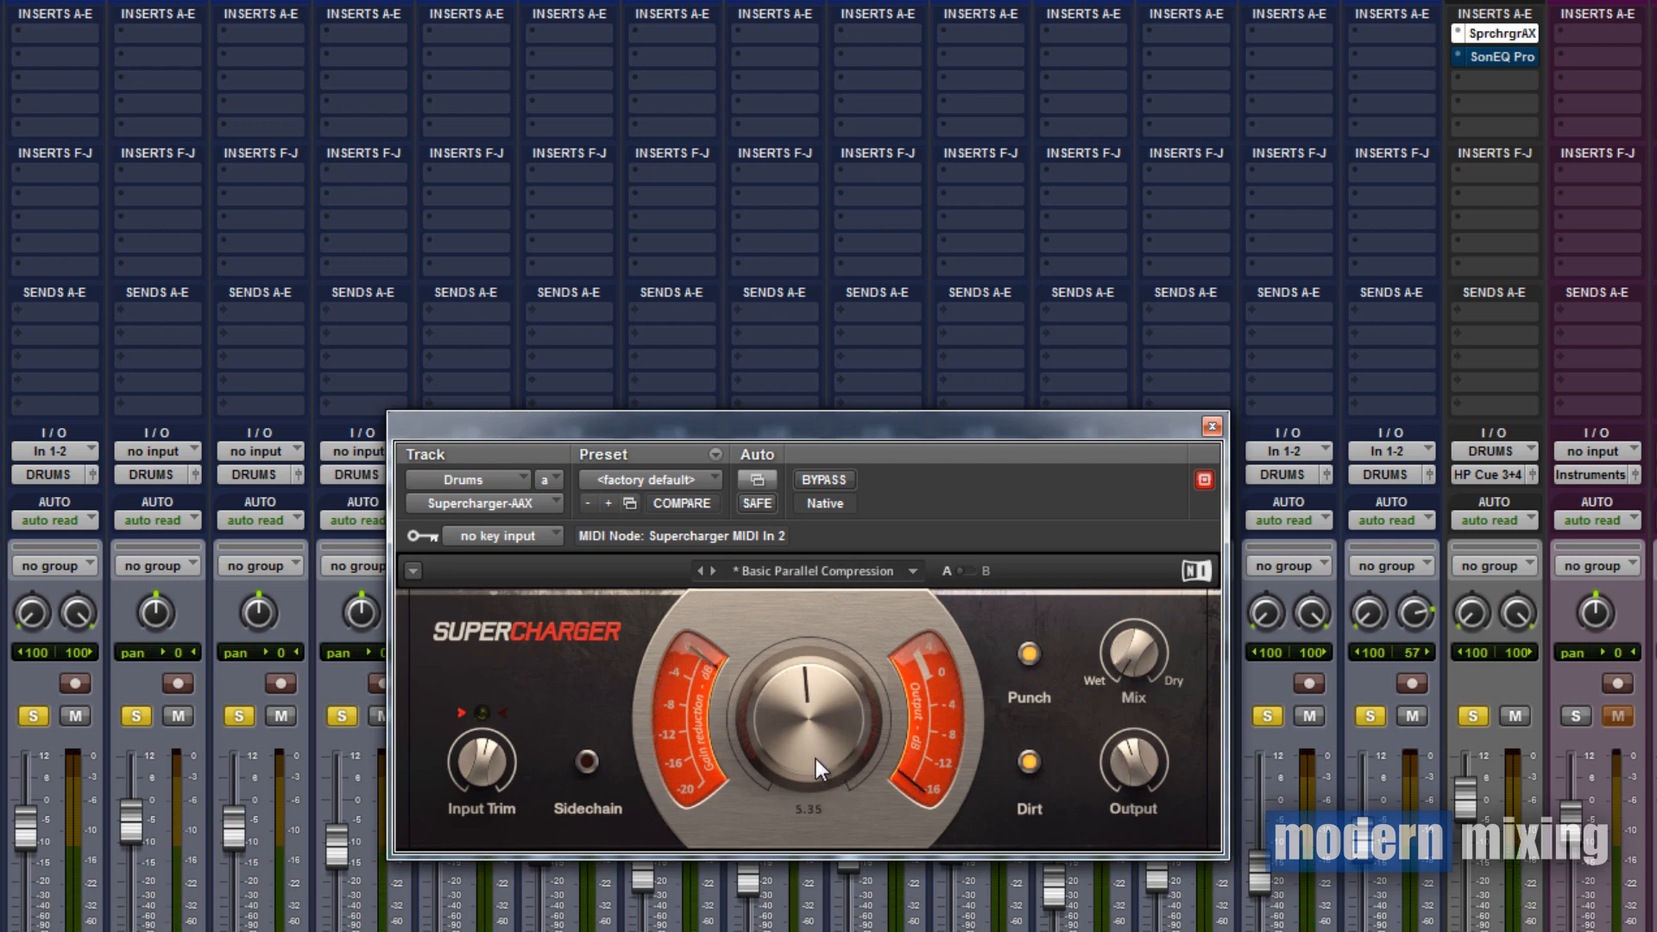
mouse_move(1135, 659)
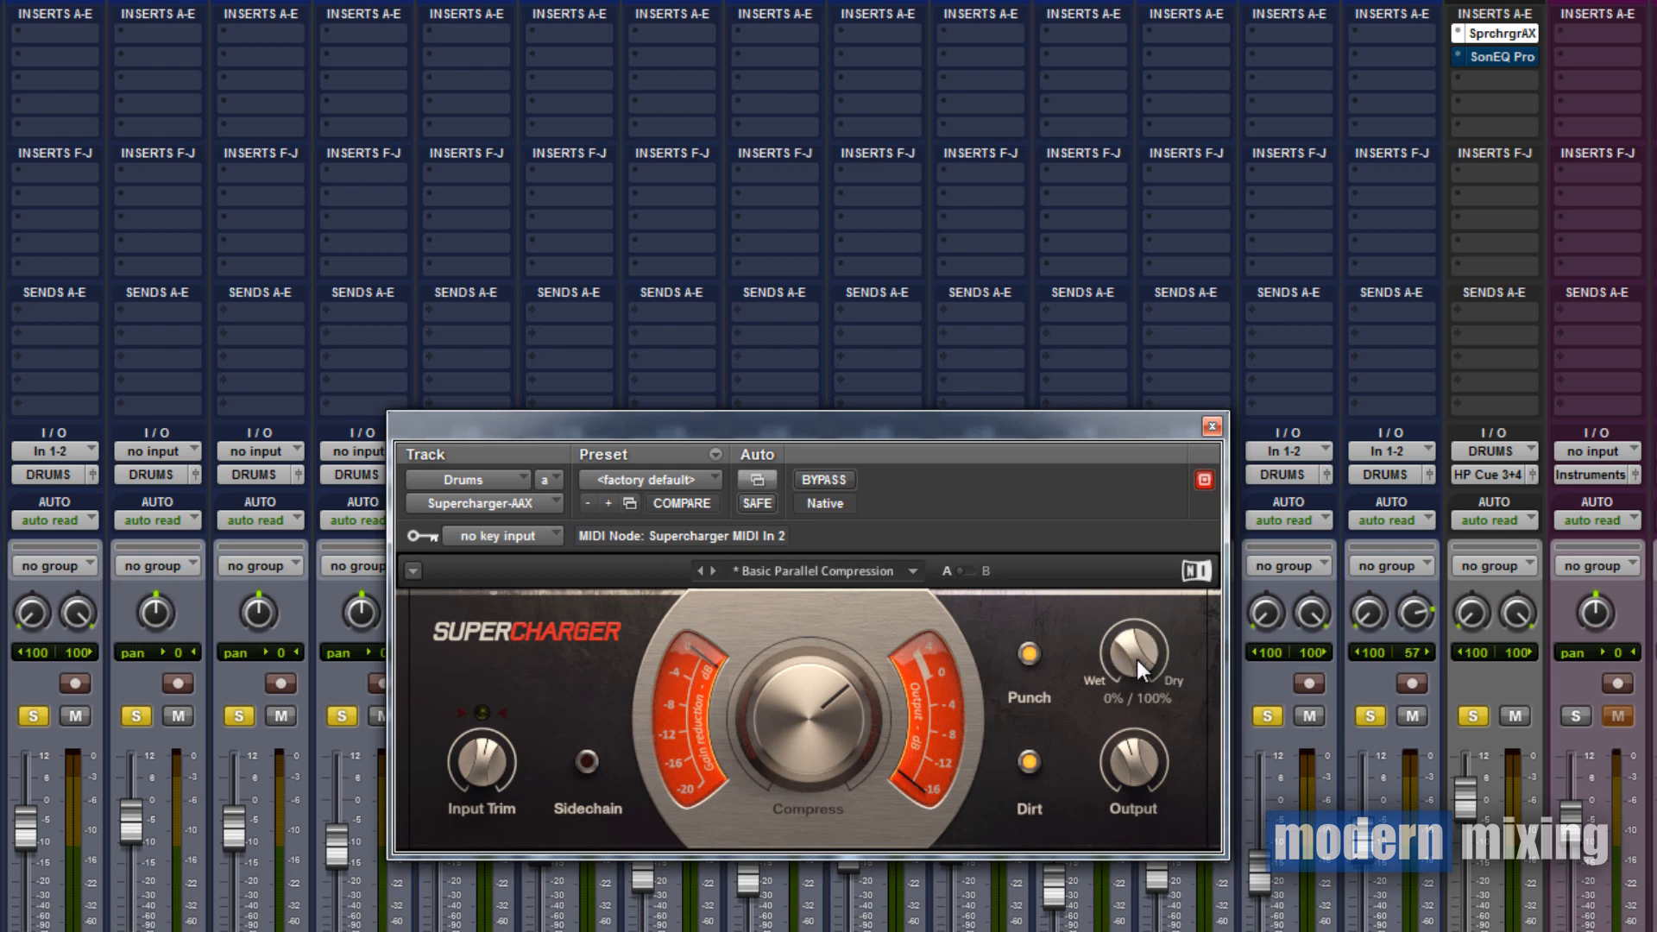
mouse_move(1129, 749)
left_click_drag(1134, 774, 1133, 773)
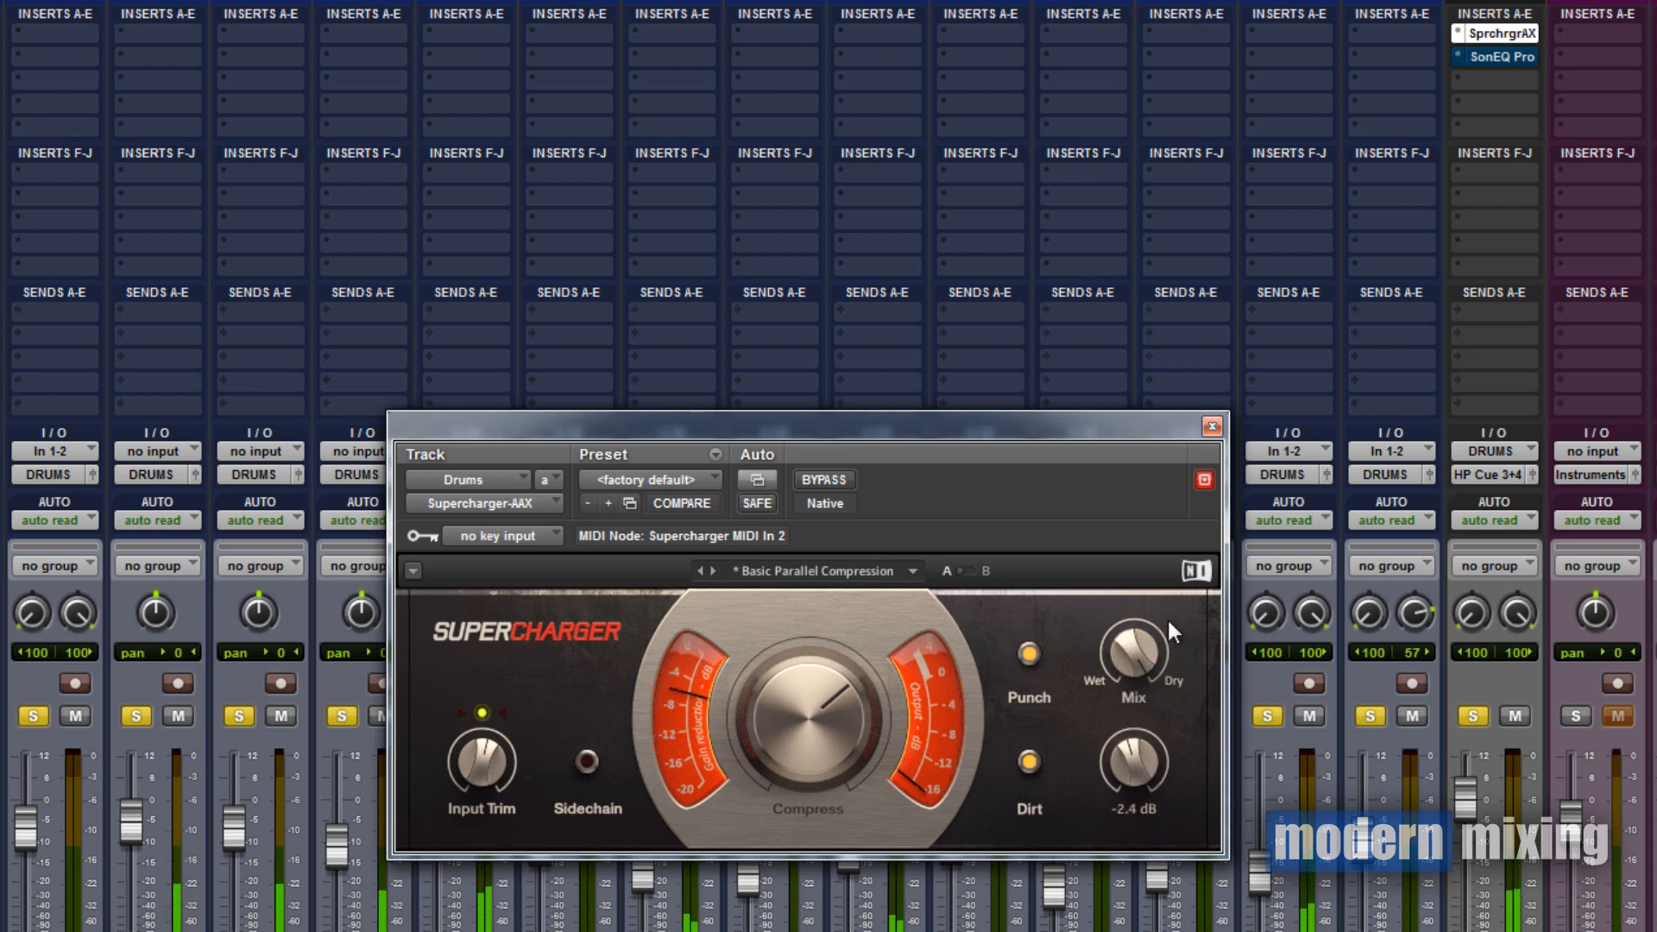
left_click_drag(829, 725, 828, 723)
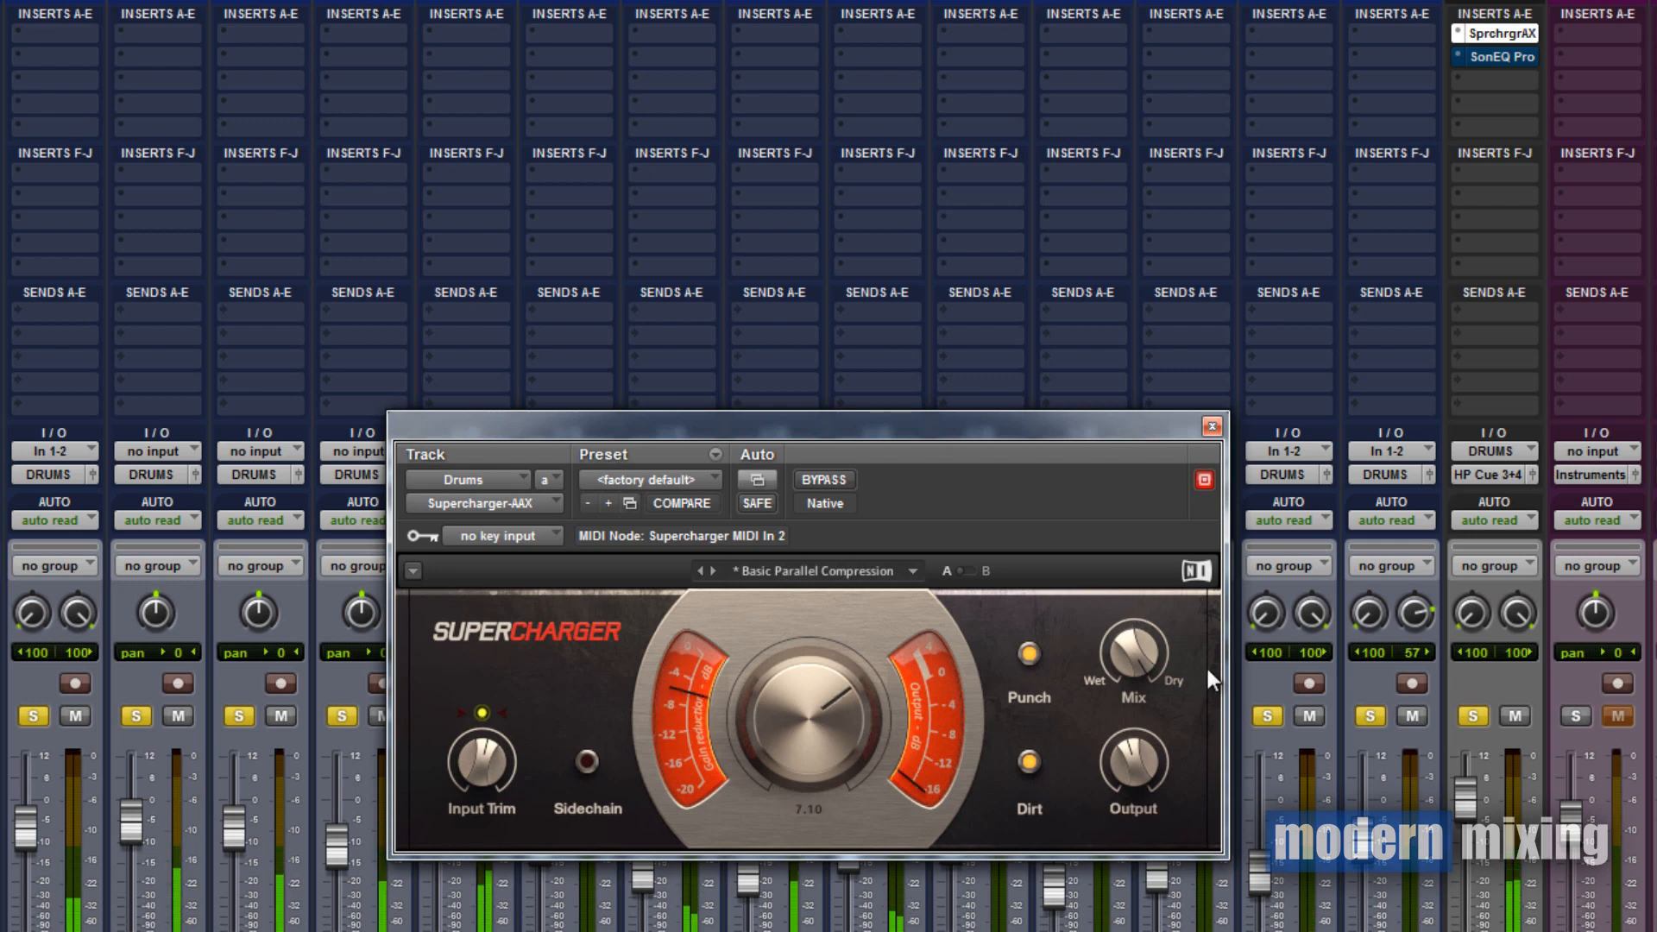
Bring Mix up gradually to 40% wet and 60% dry, compare with the bypassed sound, and settle on 33% wet and 67% dry
mouse_move(1130, 644)
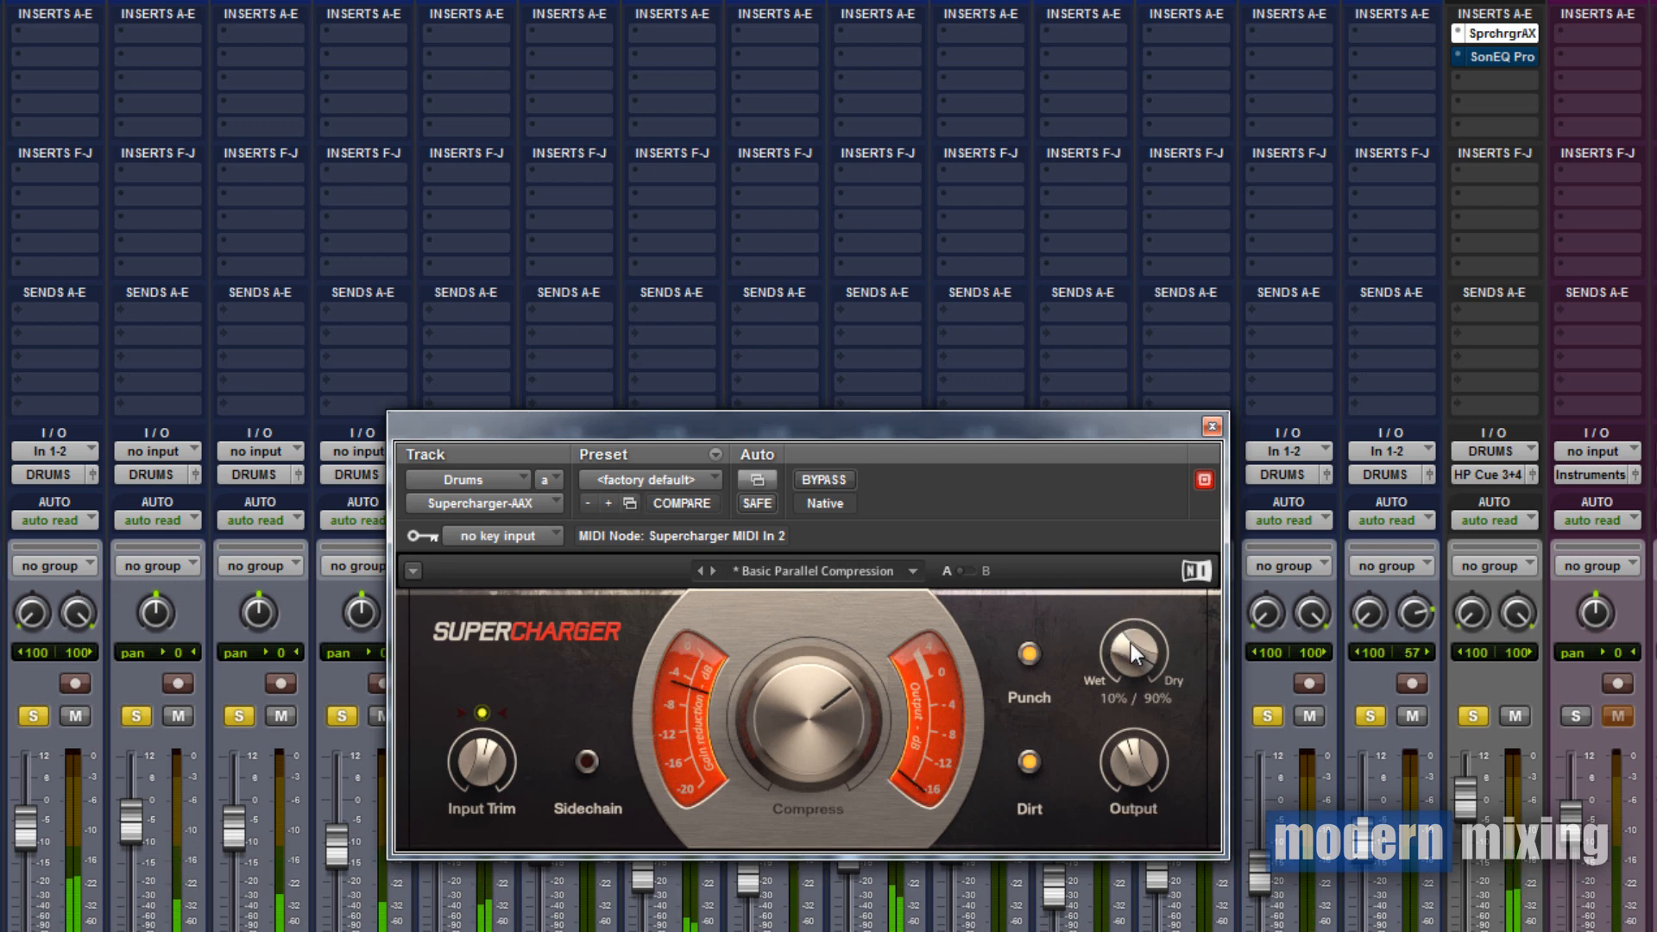
scroll(1130, 644, "down", 7)
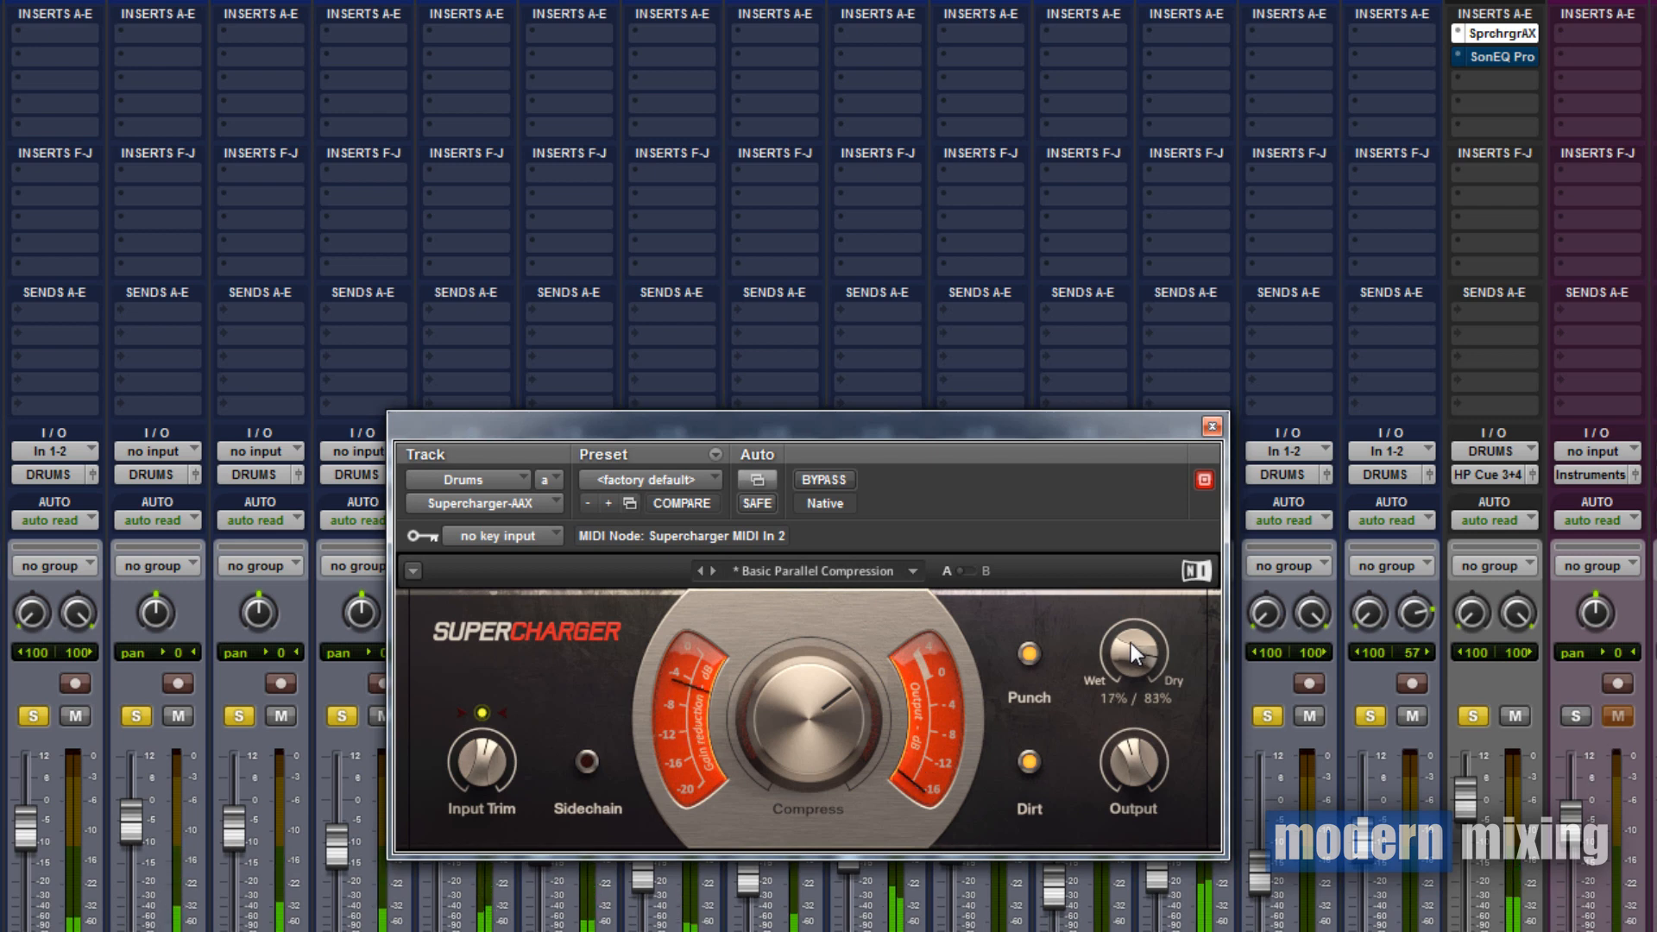
scroll(1130, 644, "down", 11)
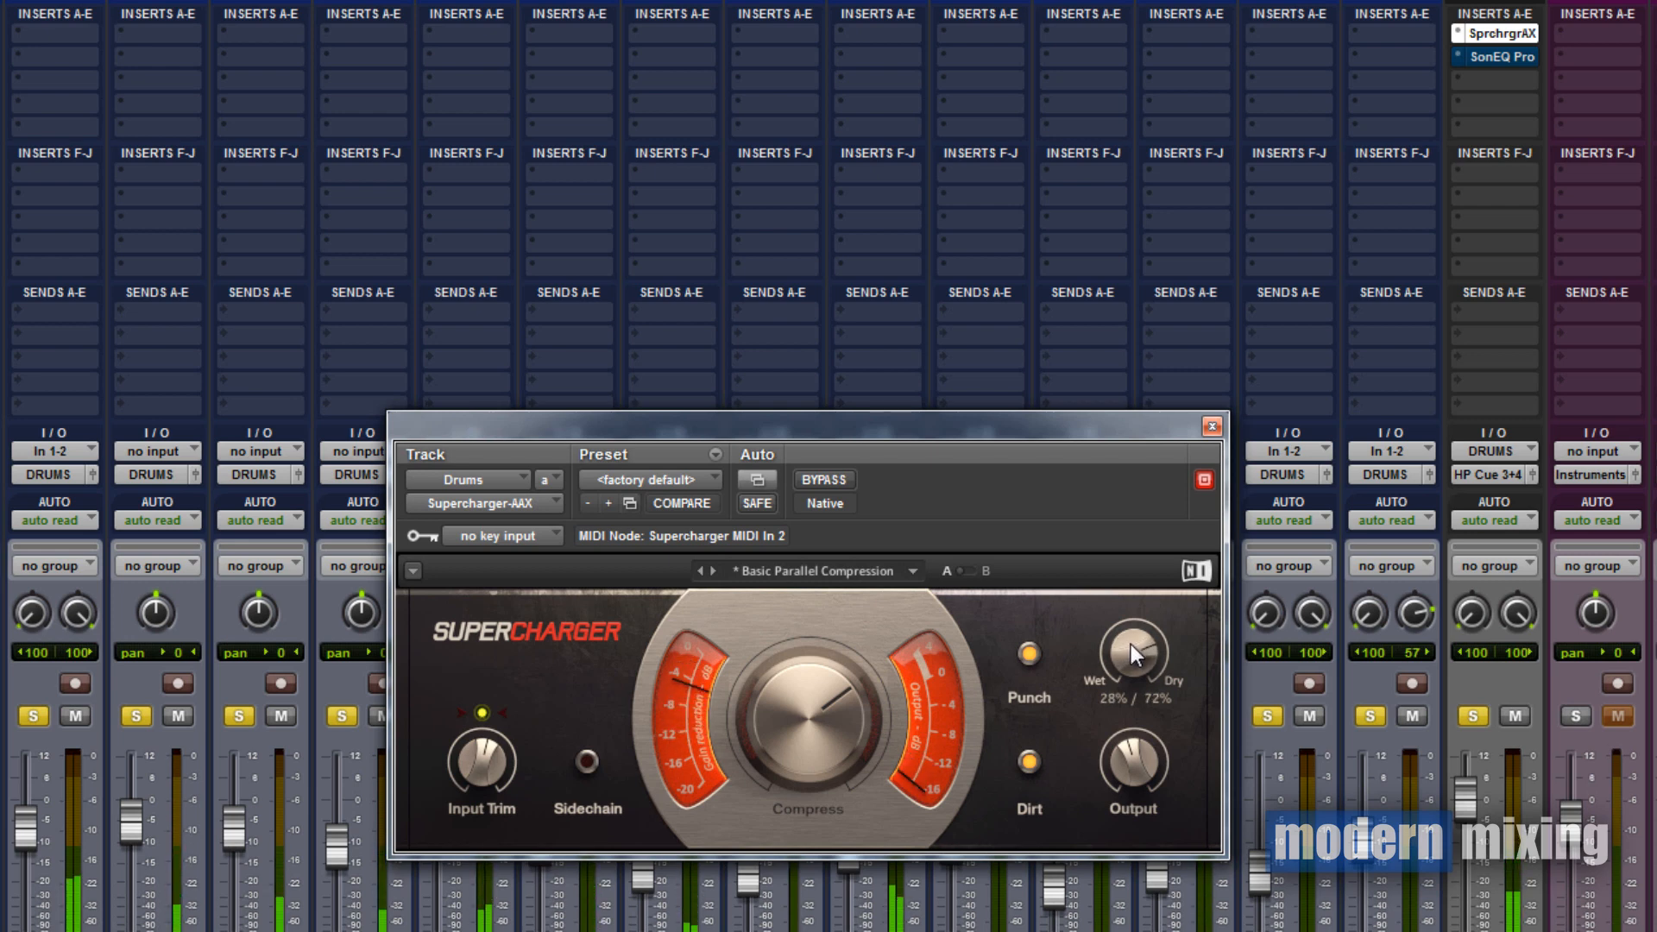
scroll(1130, 643, "down", 8)
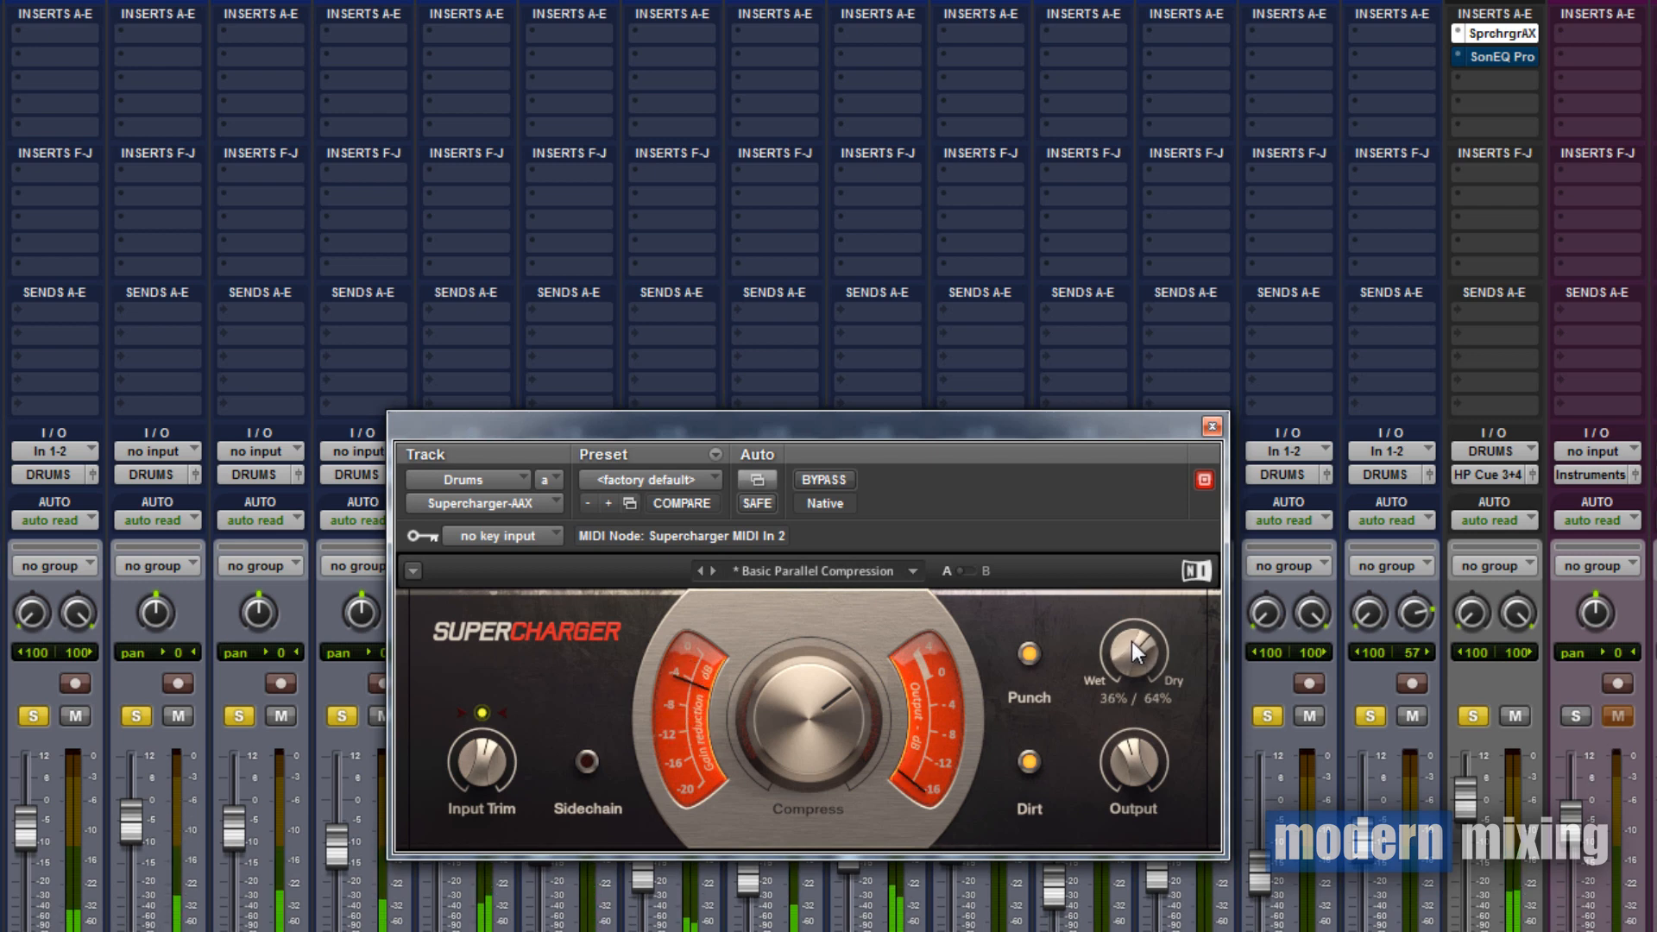
scroll(1130, 643, "down", 4)
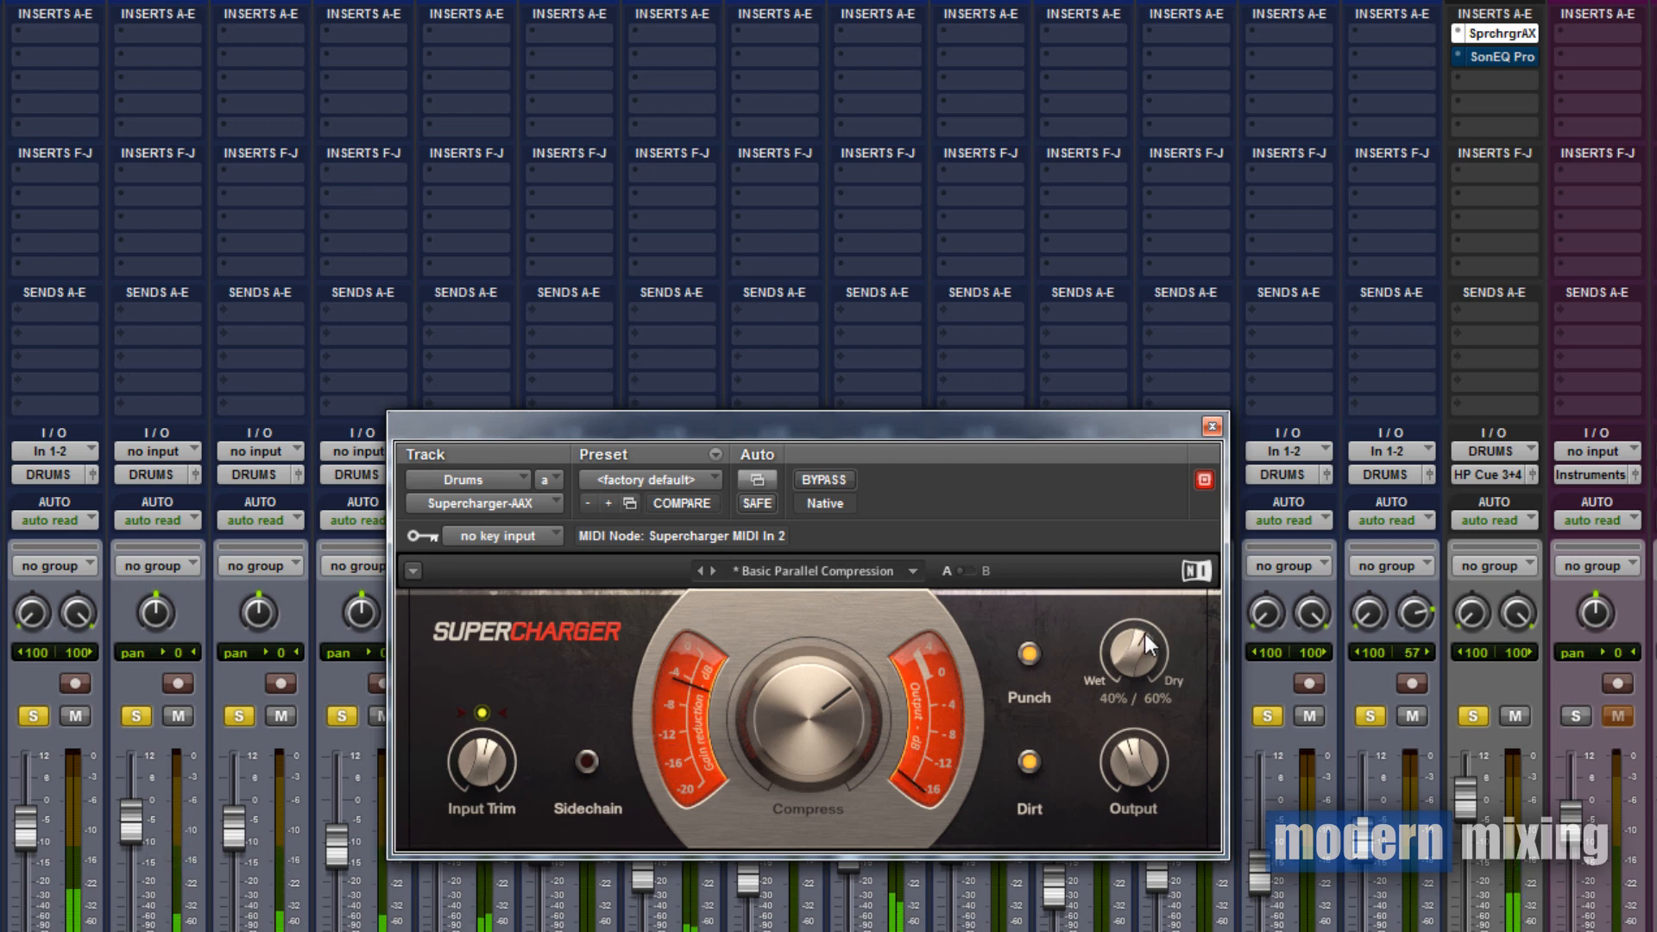
left_click(841, 485)
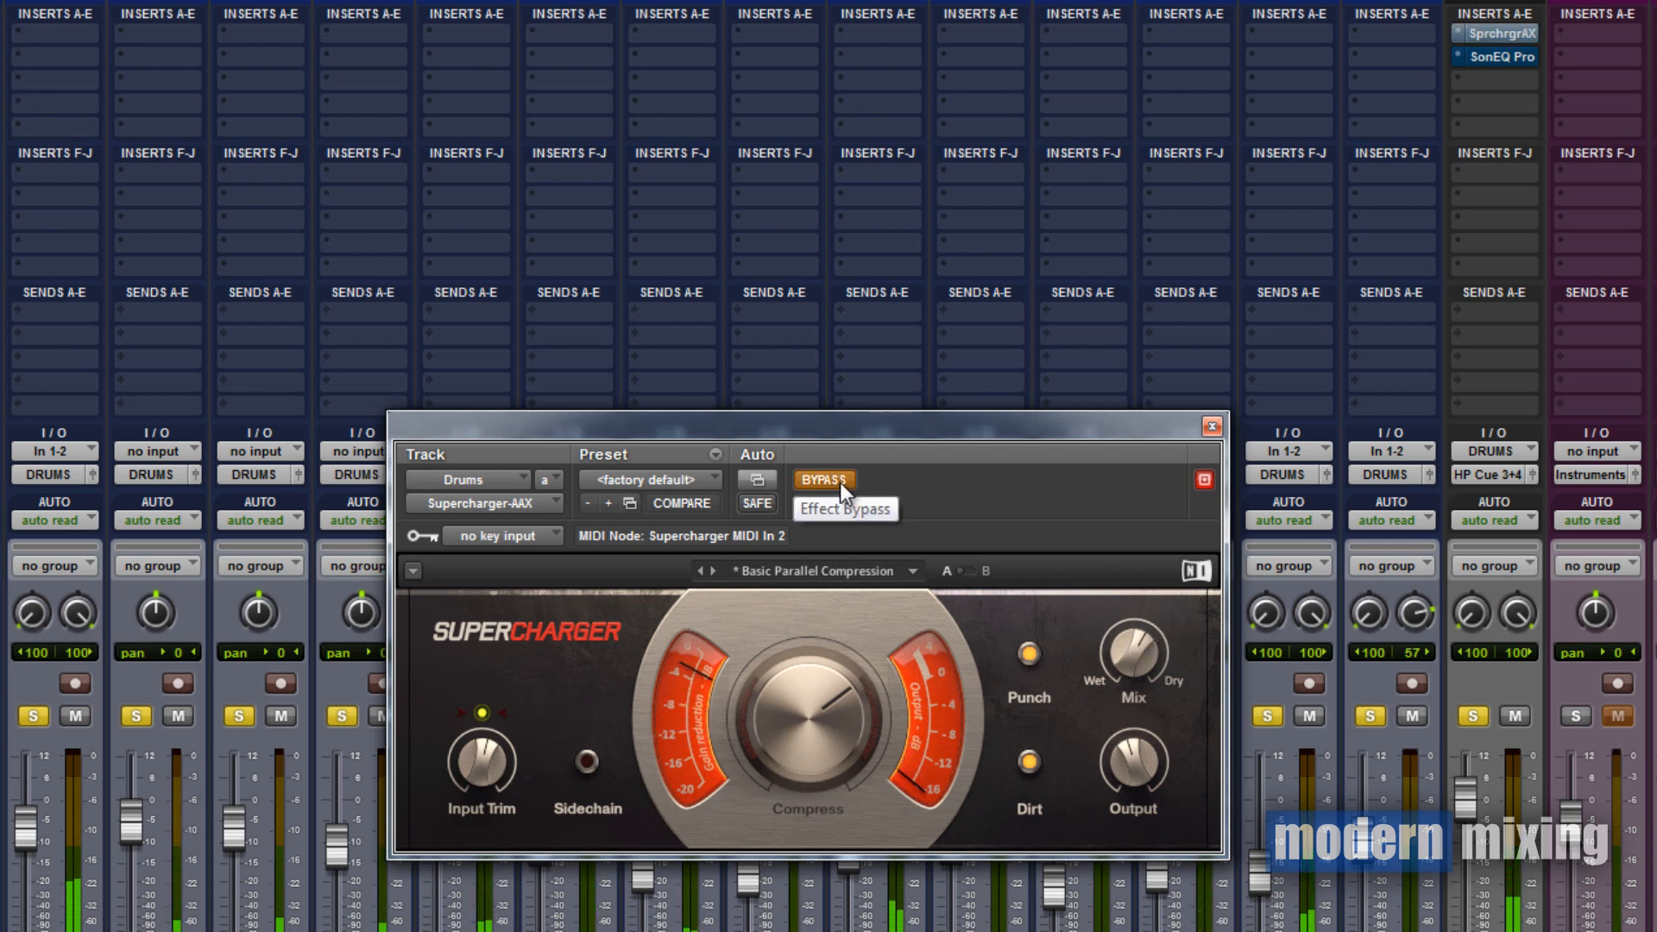
left_click(841, 483)
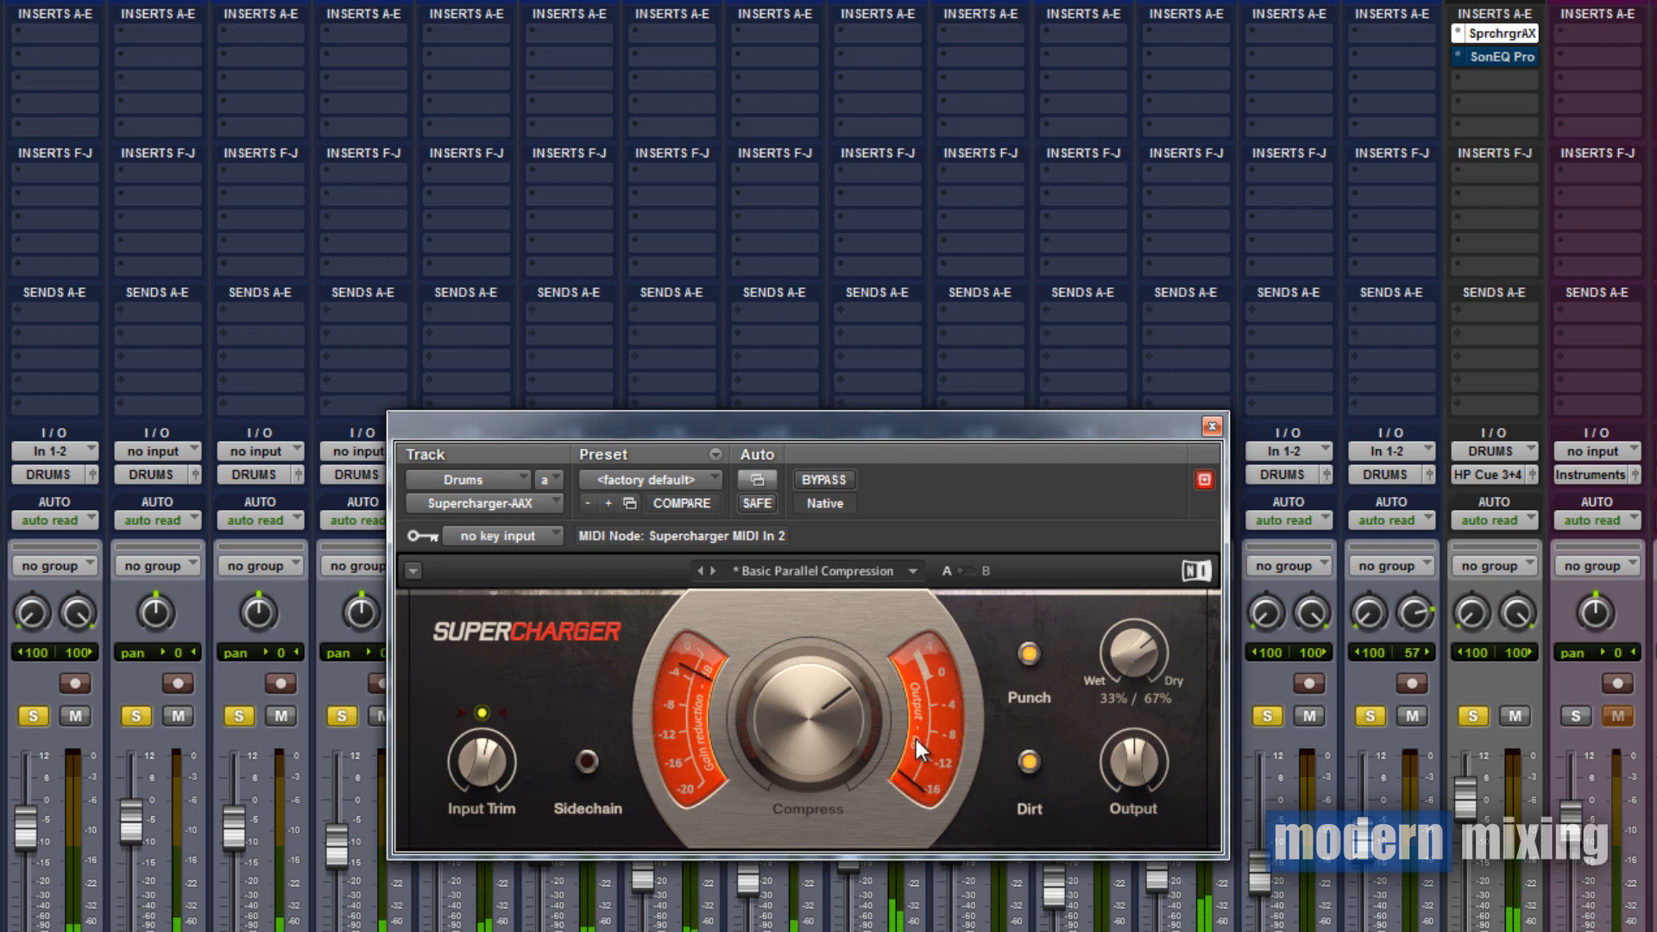
Lower Compress slightly, set Output to -2.0 dB, and compare the Drums sound bypassed and active, leaving the effect active
left_click_drag(831, 712, 834, 718)
left_click_drag(1145, 656, 1144, 655)
left_click(824, 479)
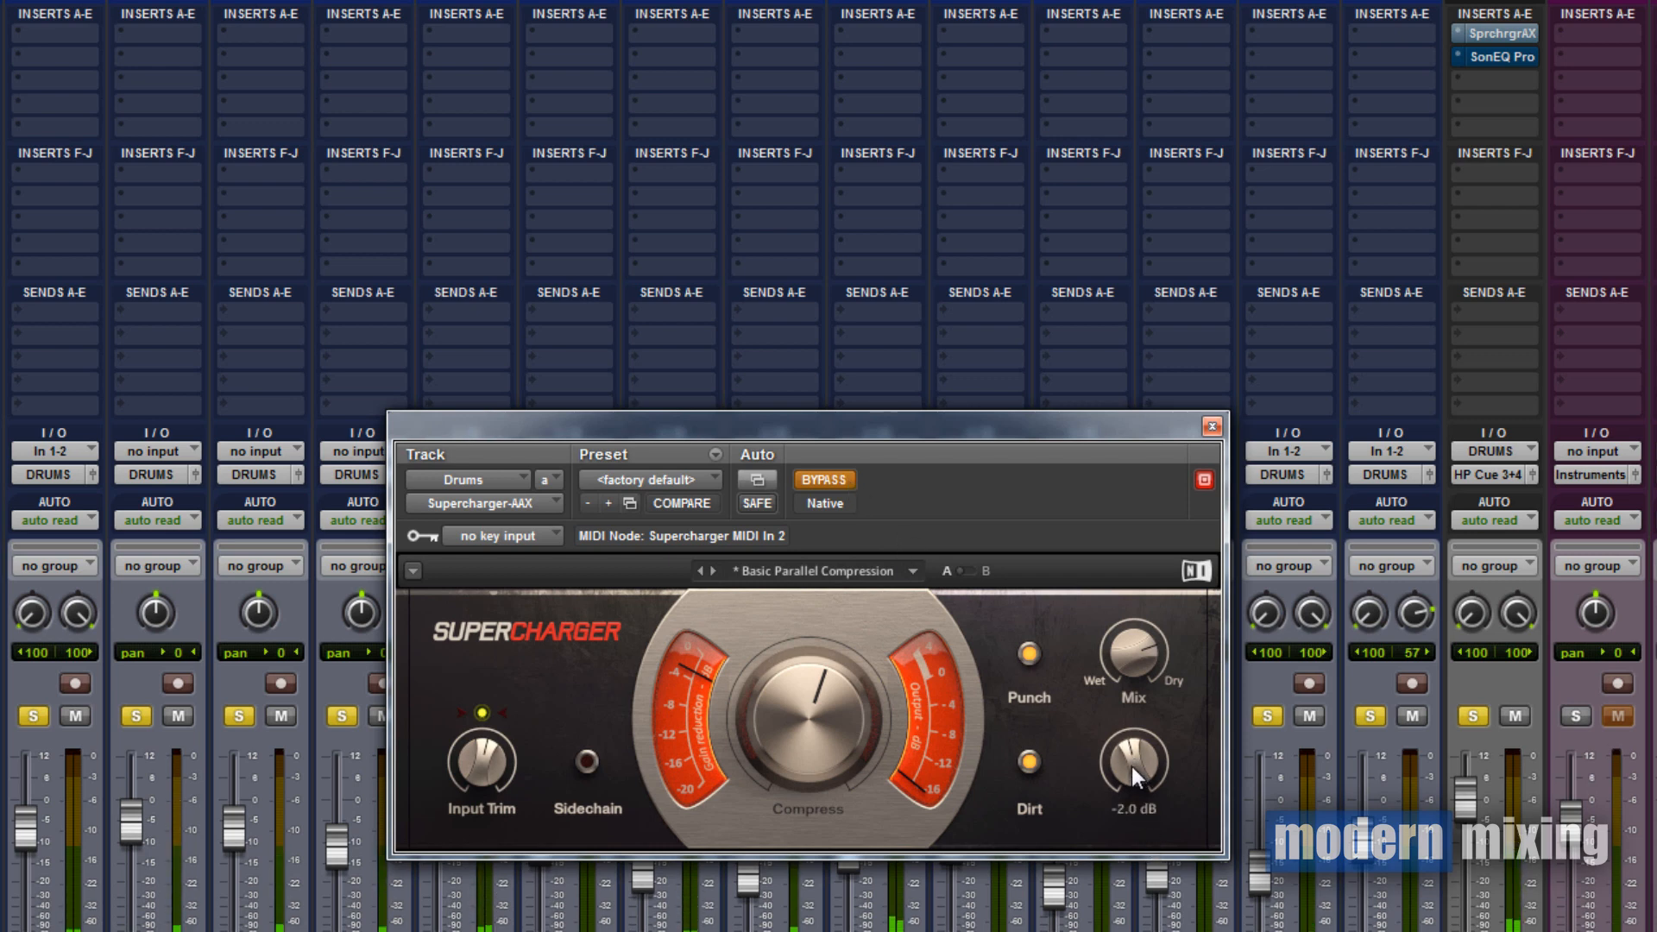
left_click(826, 480)
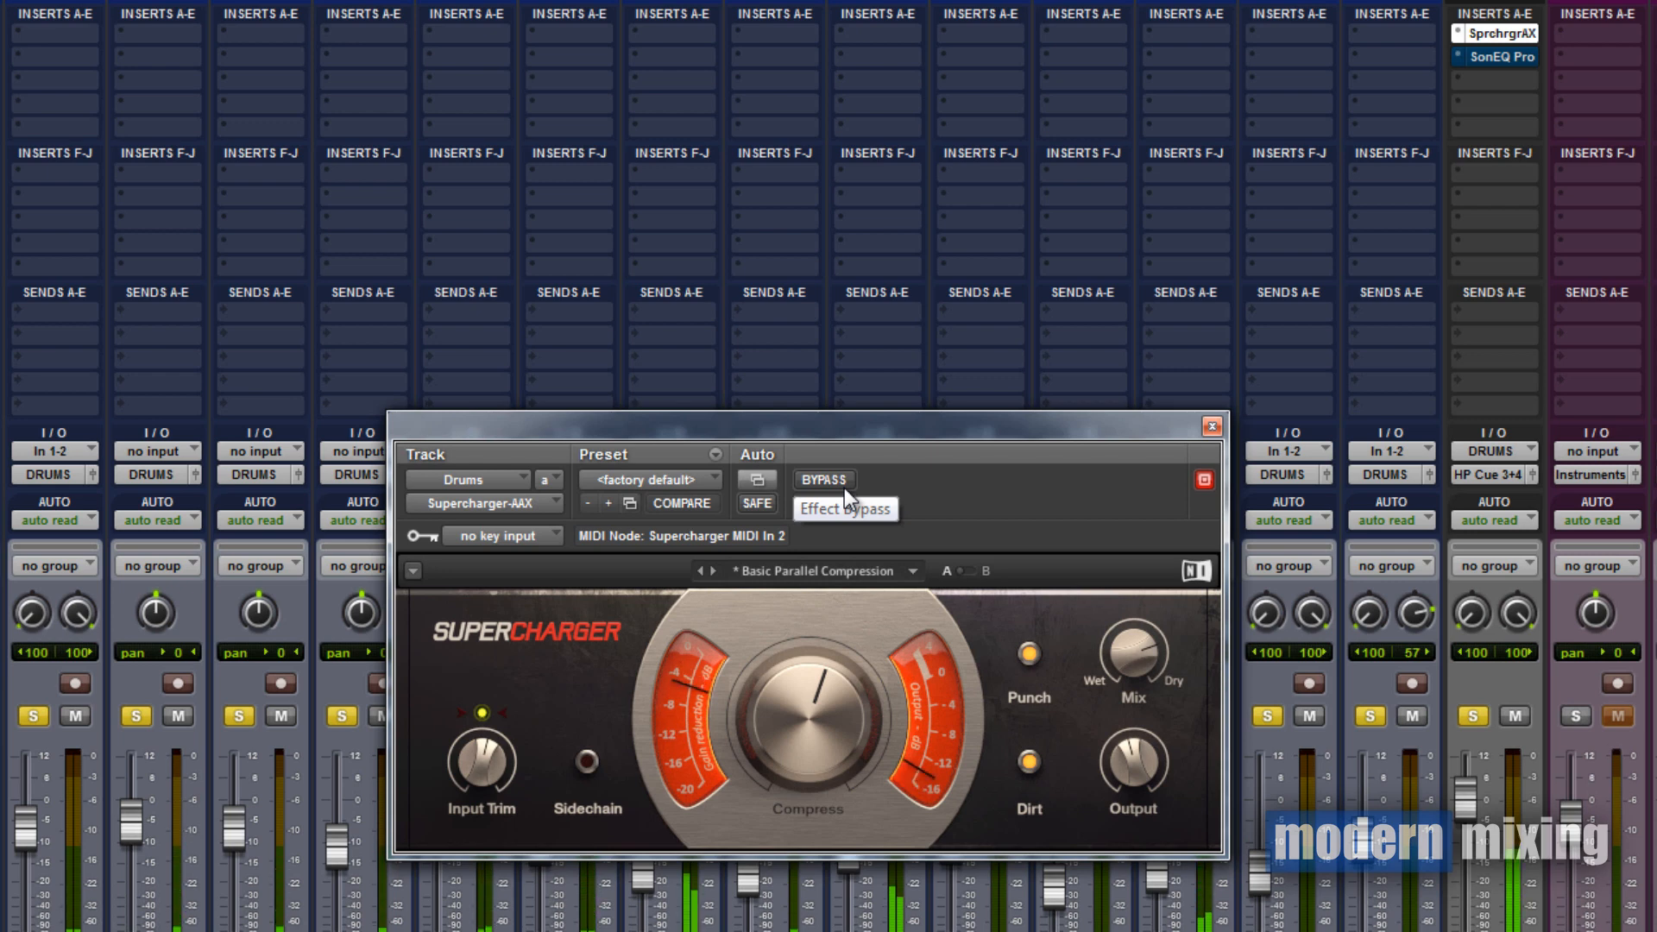
left_click(836, 479)
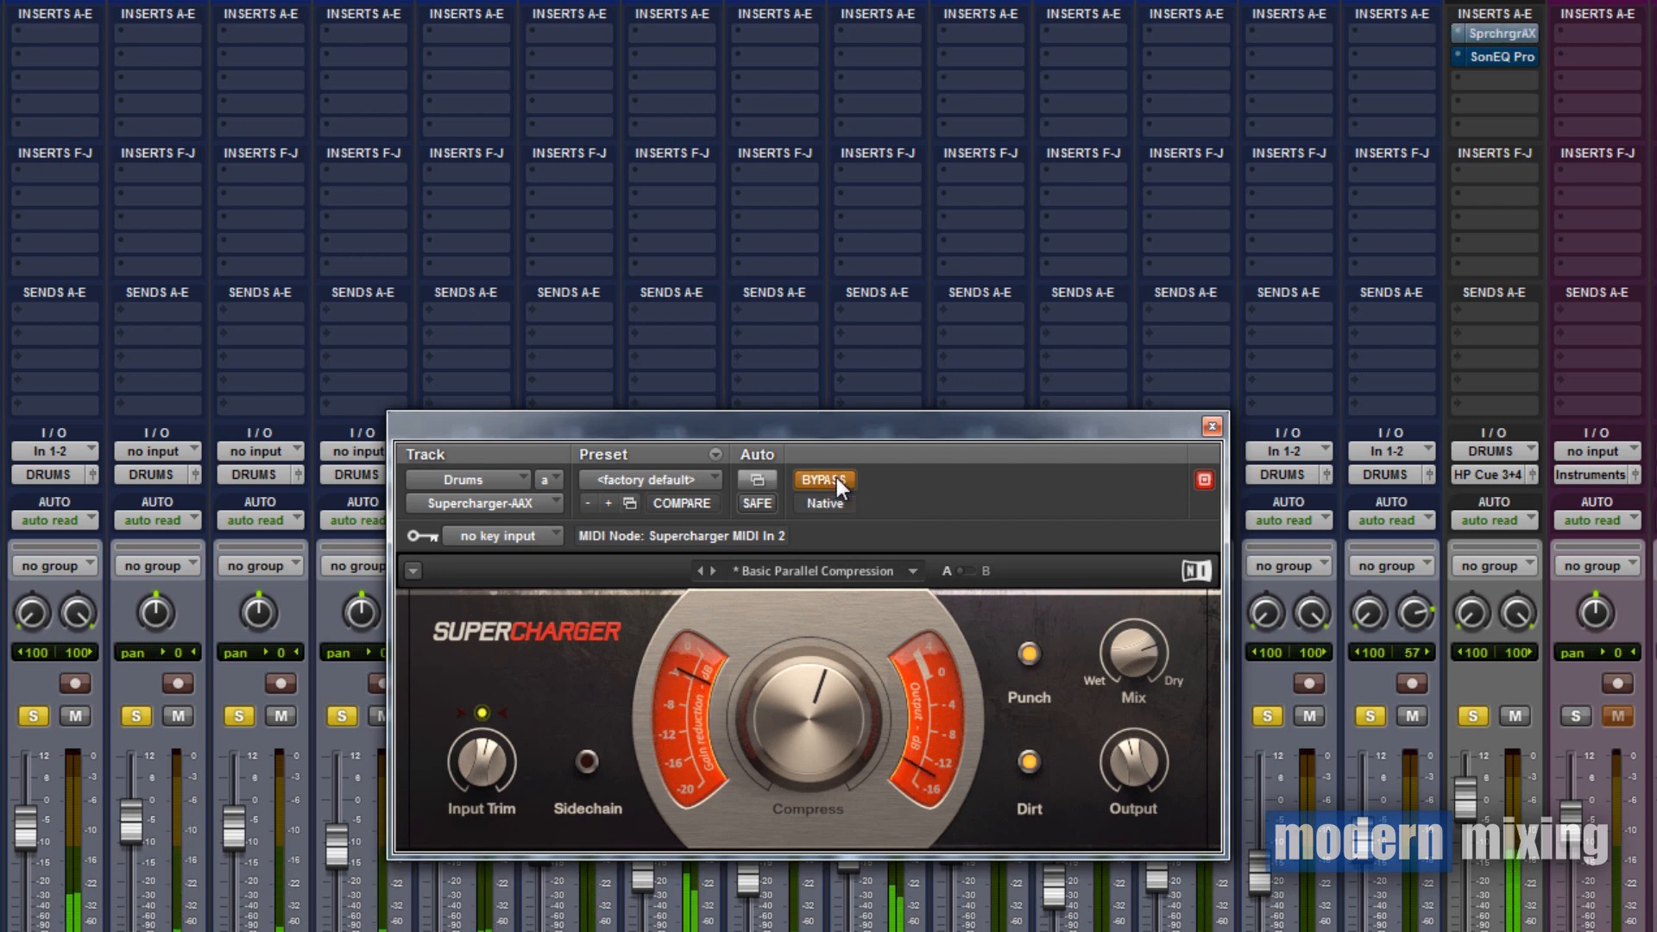
left_click(828, 480)
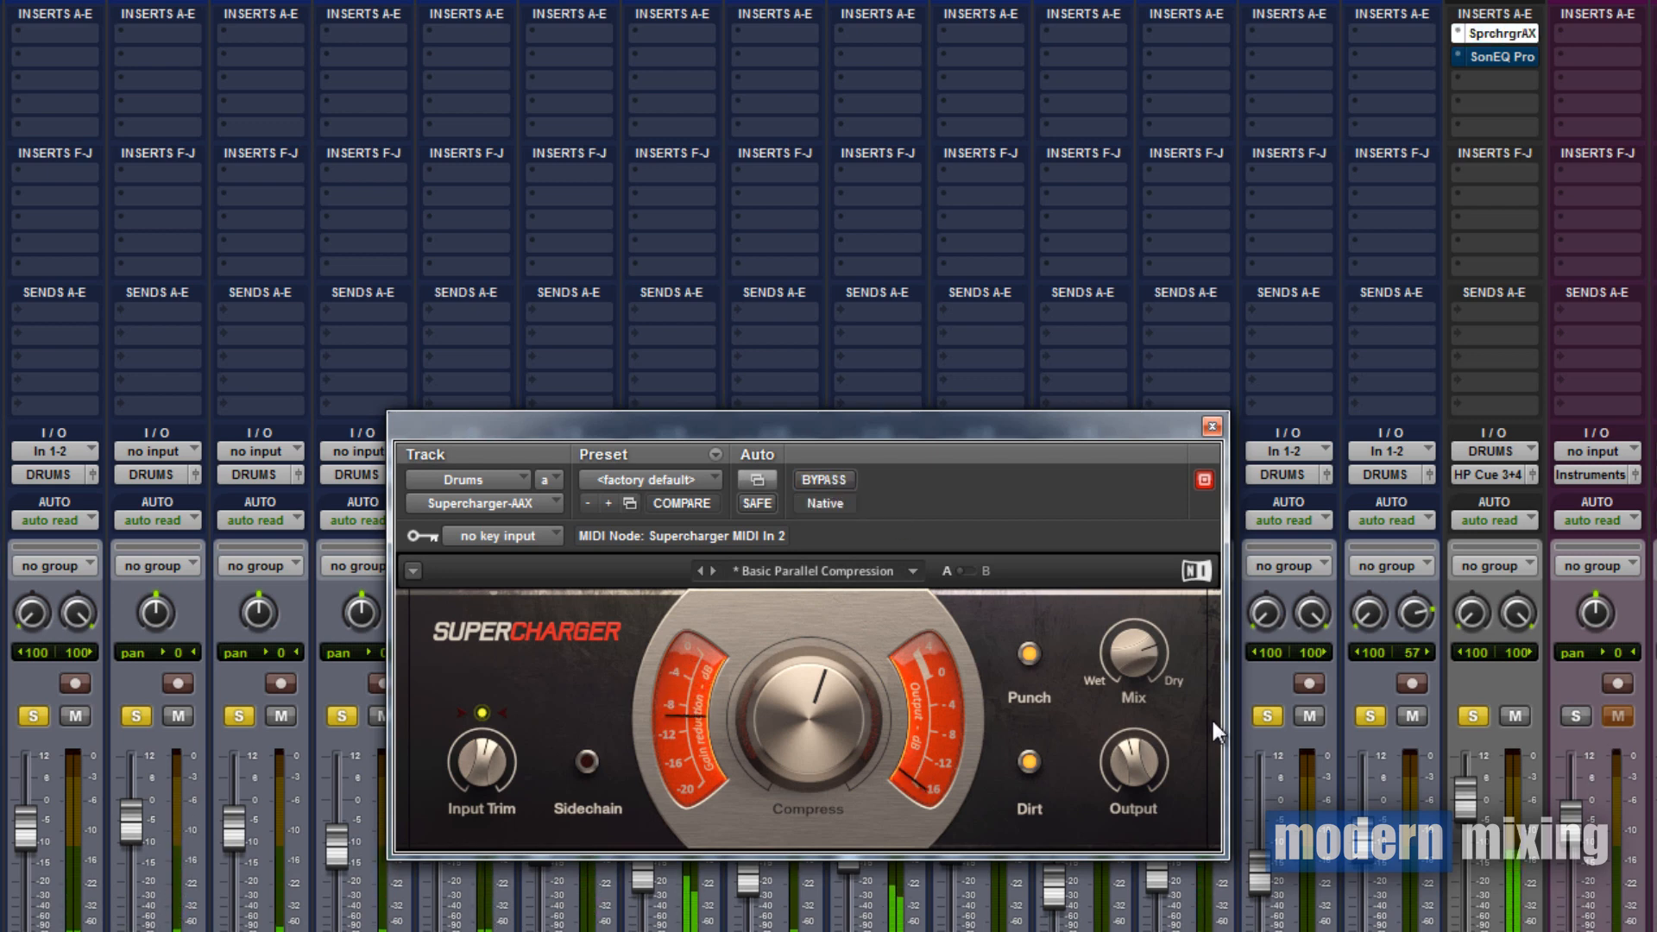
Set the Drums Supercharger's Mix to 44% wet and 56% dry and compare the sound bypassed and active
mouse_move(1131, 660)
left_click_drag(1131, 659, 1124, 629)
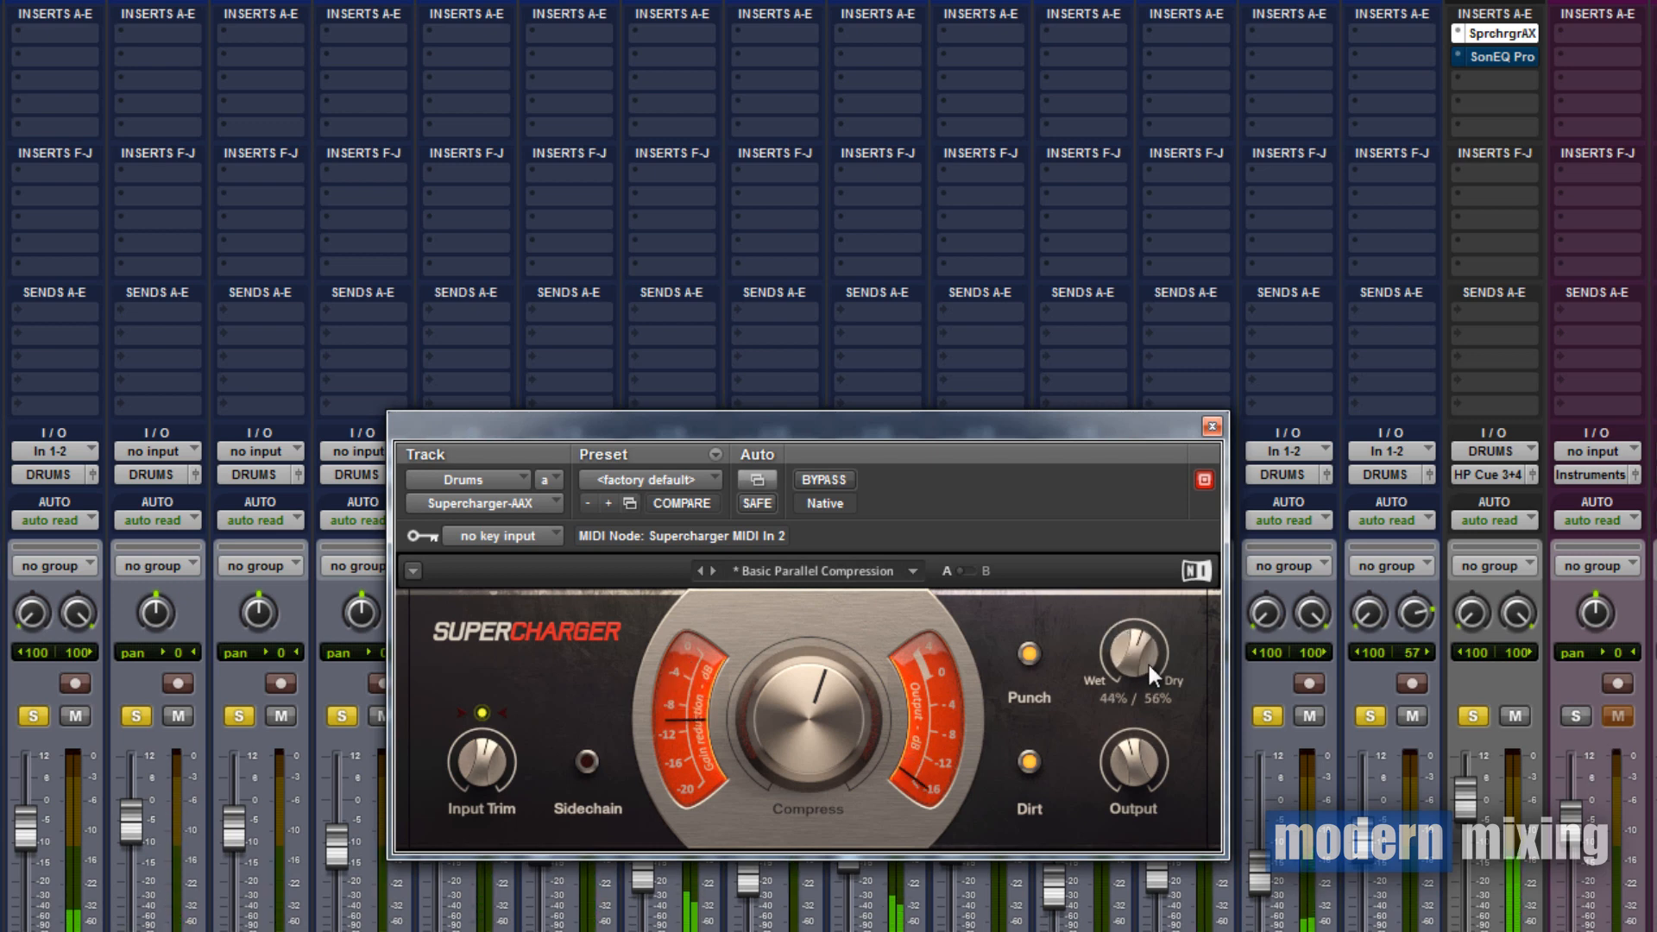
left_click(834, 480)
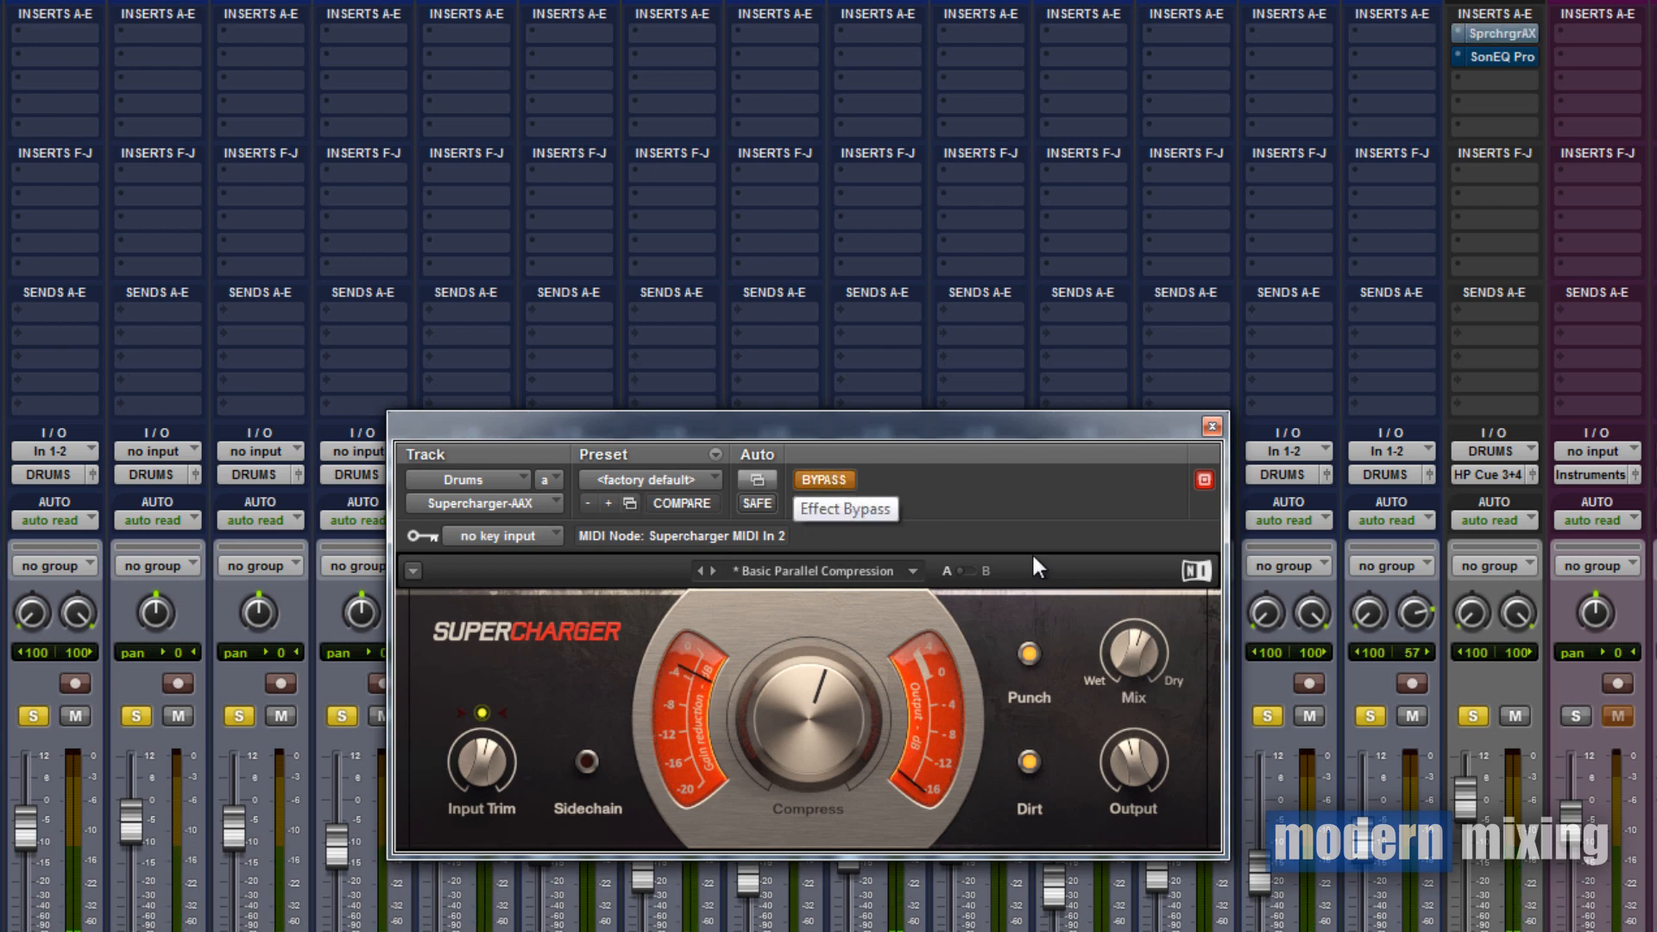
left_click(837, 479)
Set the Drums Supercharger's Mix to 100% wet and 0% dry, and raise Compress gradually to 10.00
mouse_move(1147, 645)
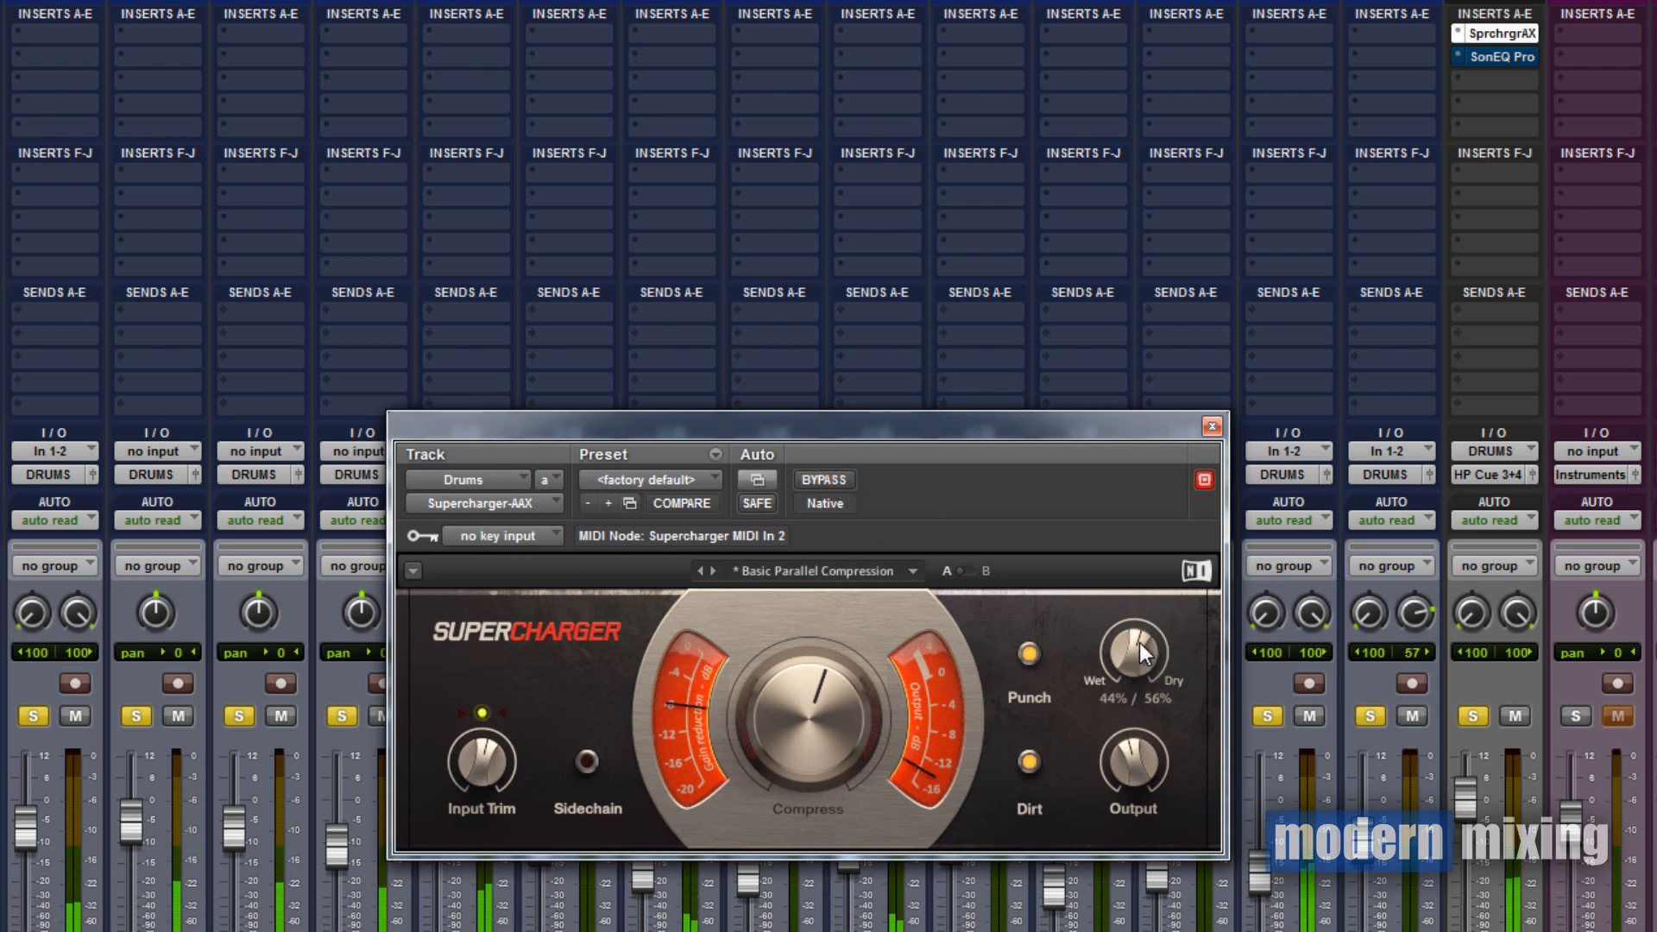
mouse_move(1141, 644)
left_mouse_down()
mouse_move(1141, 685)
mouse_move(1141, 619)
left_mouse_up()
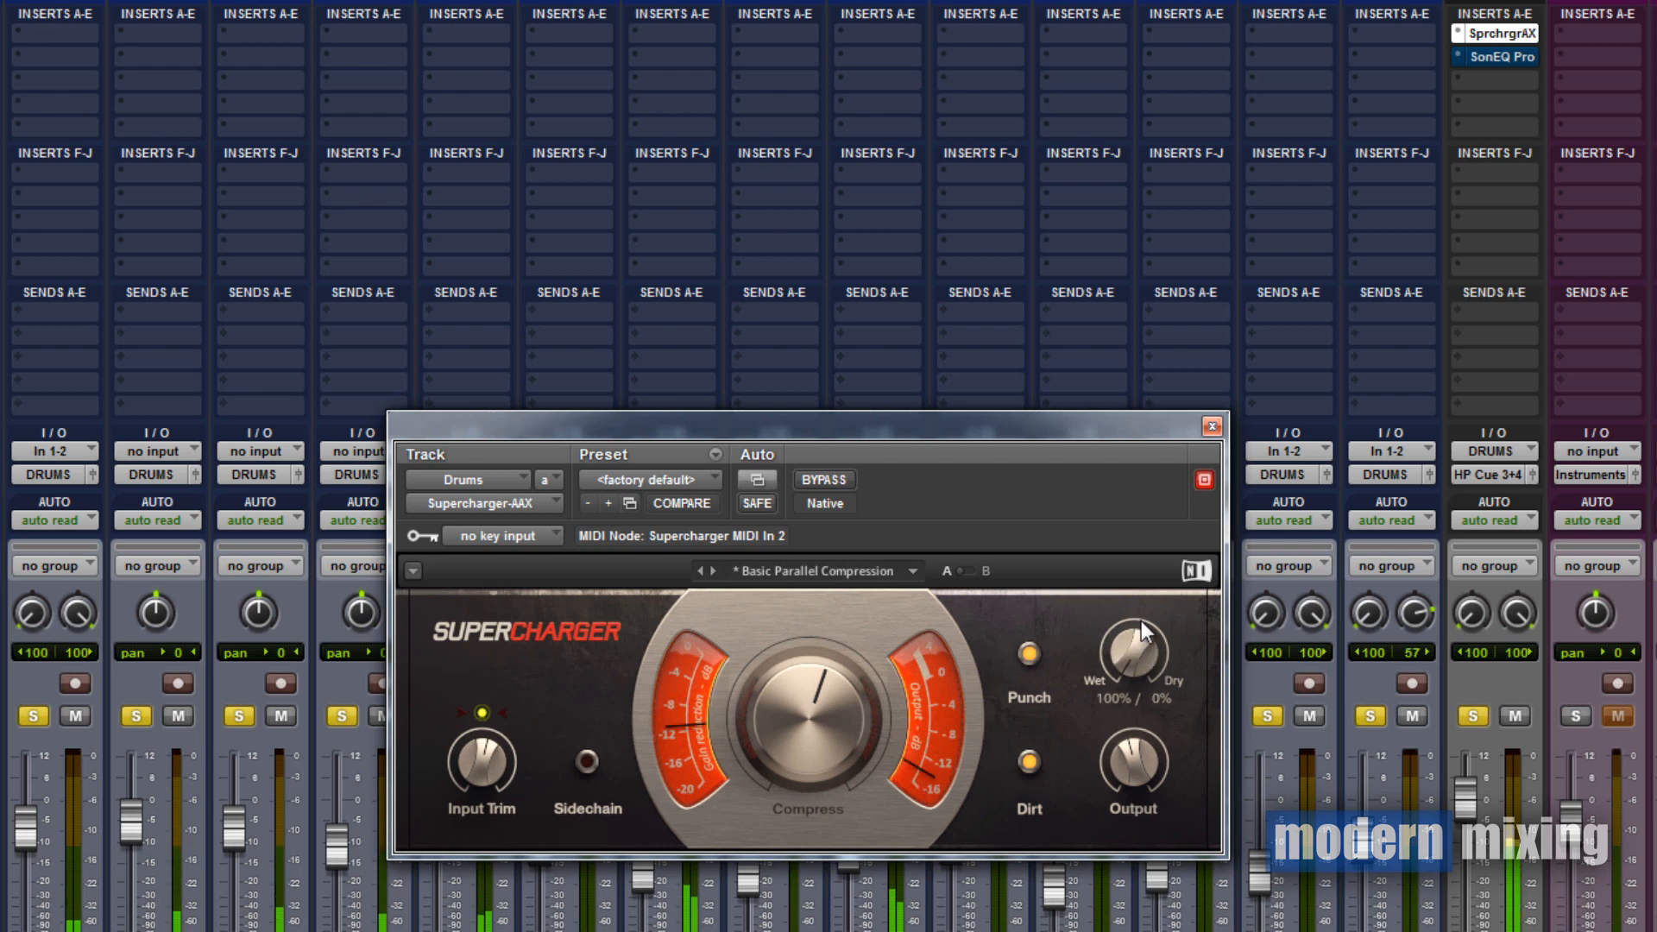
scroll(809, 764, "up", 5)
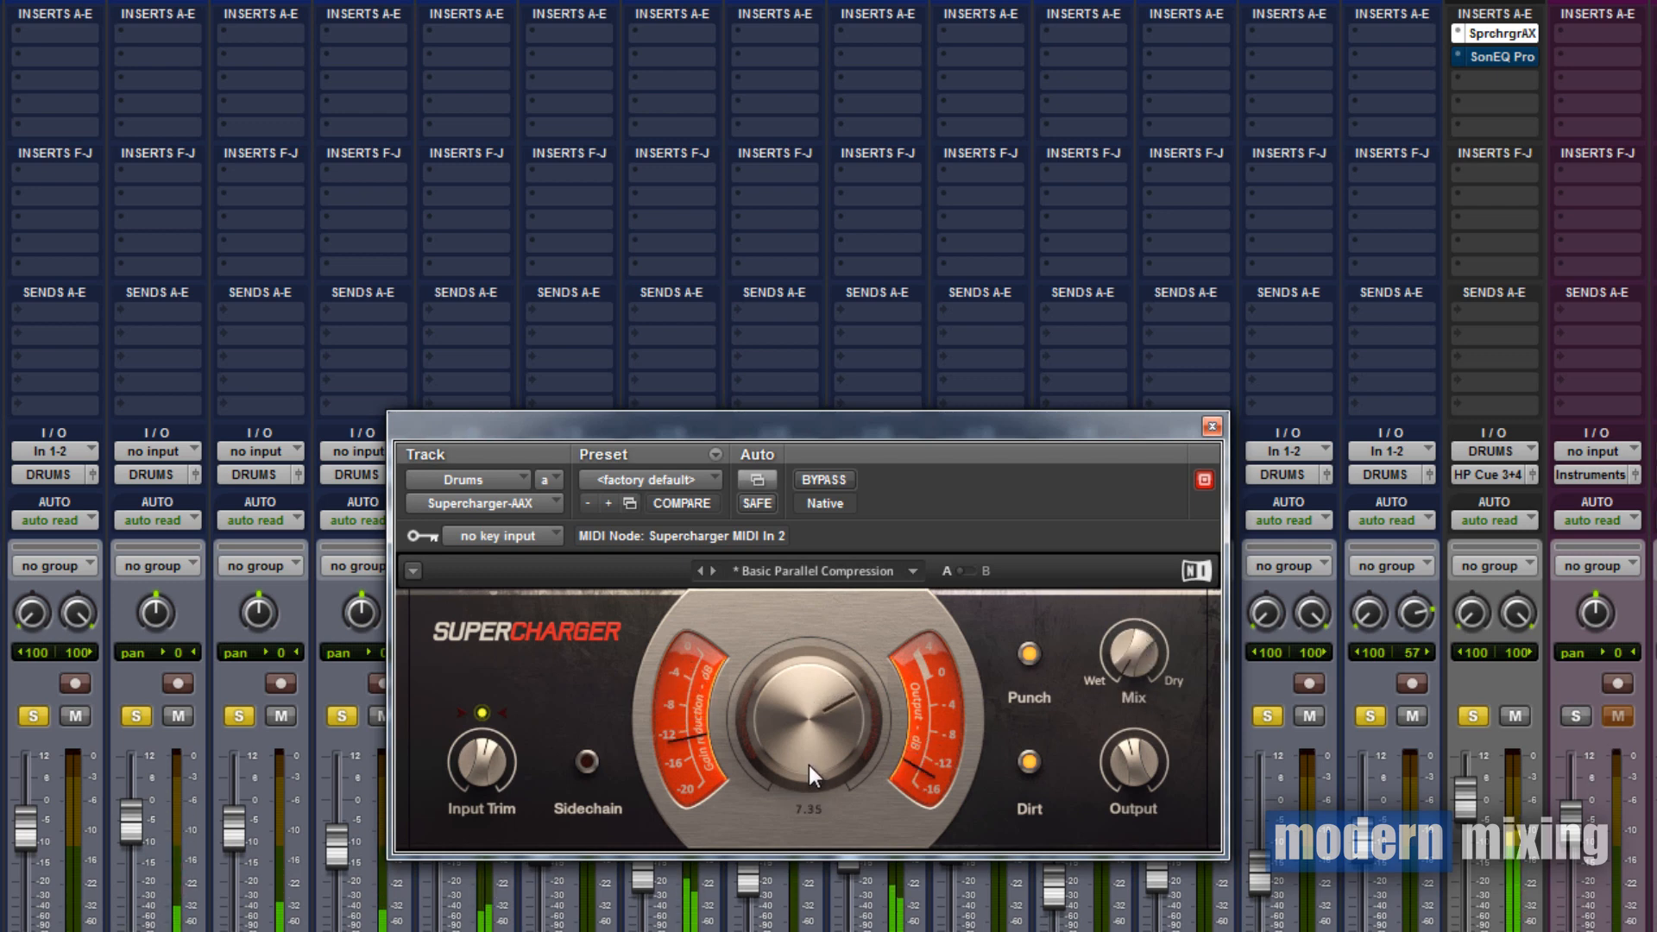
scroll(809, 764, "up", 3)
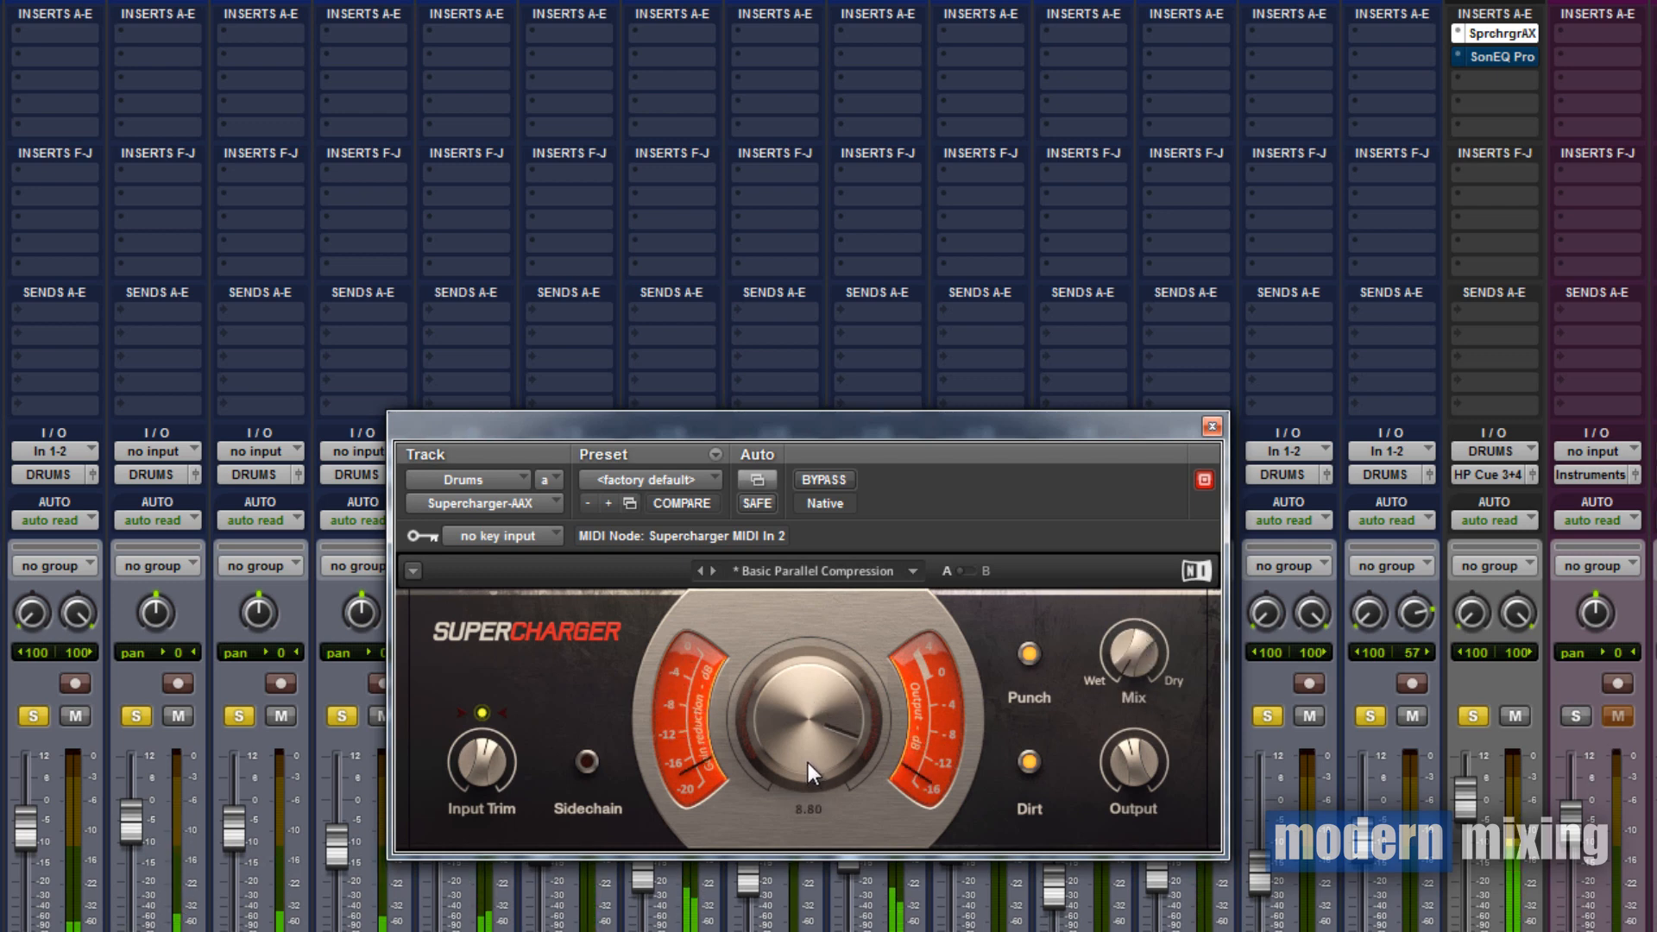
scroll(809, 764, "up", 3)
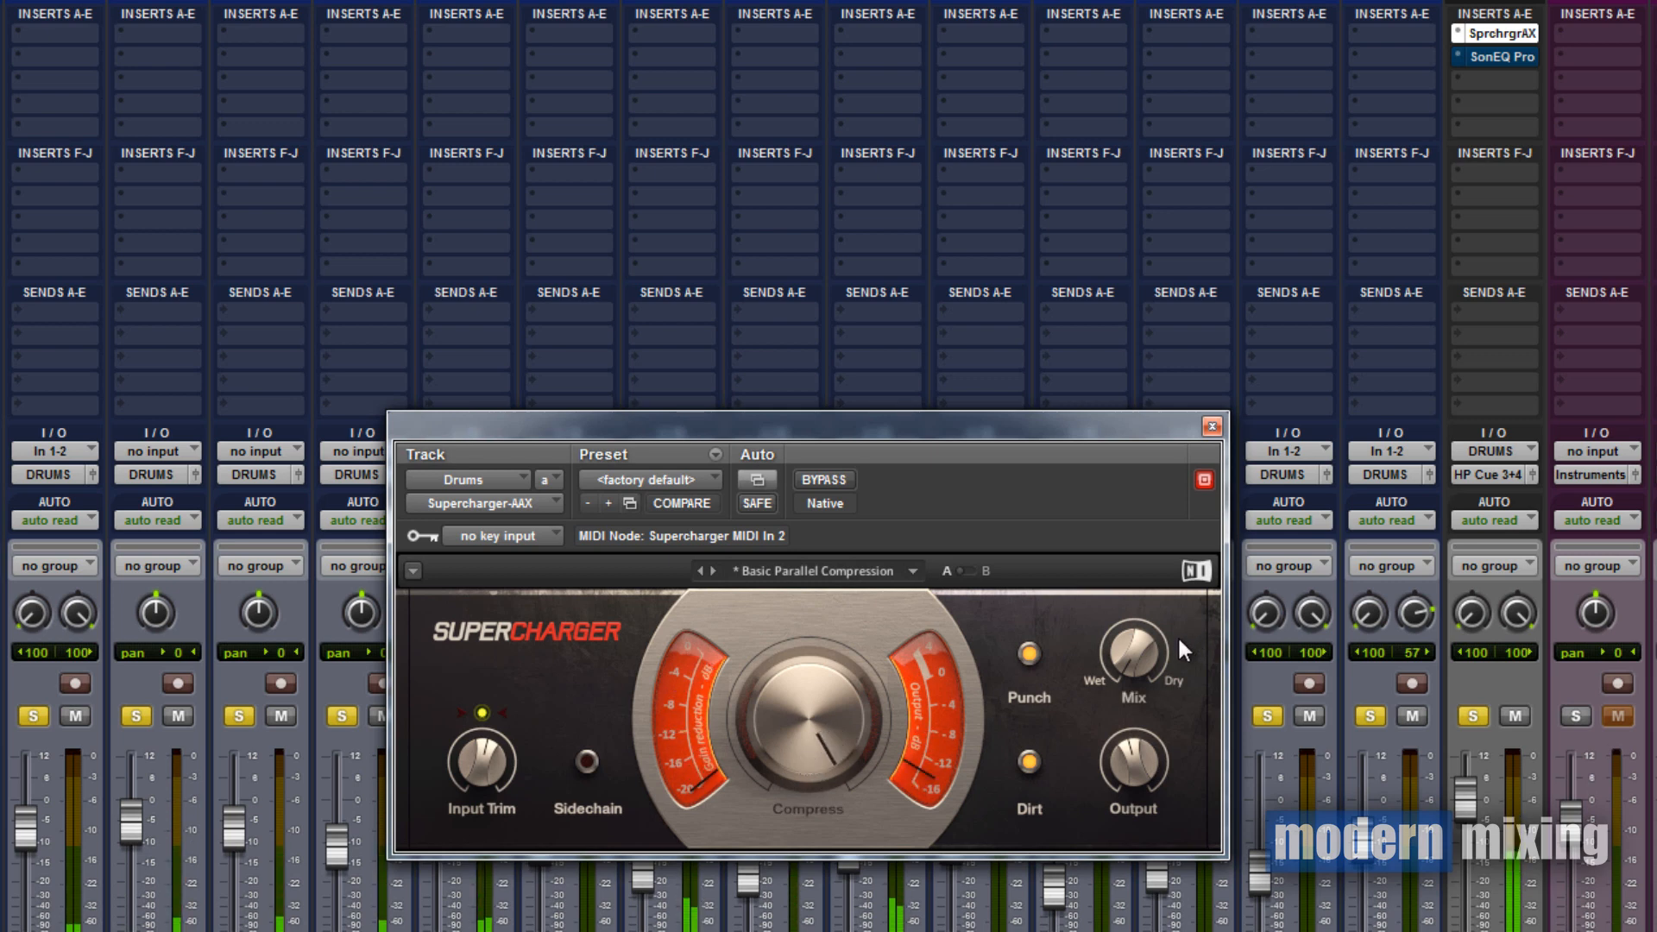
Set Mix to 0% wet and 100% dry, bring it up to 24% wet and 76% dry, comparing each setting with the bypassed sound
left_click(846, 479)
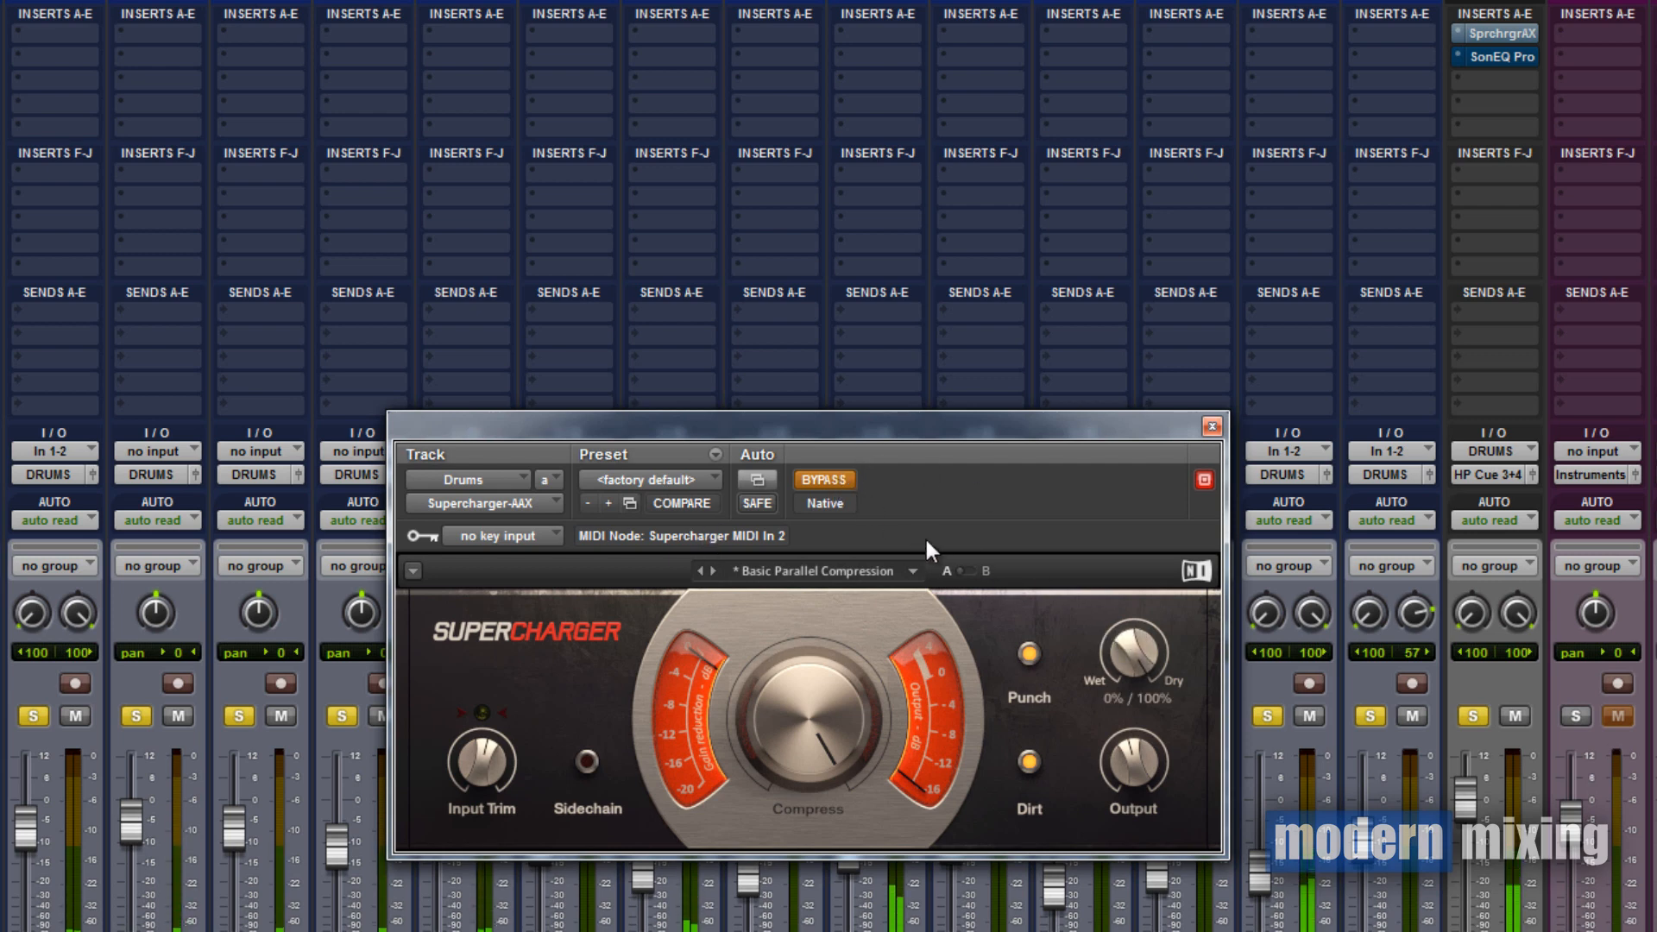
left_click(836, 483)
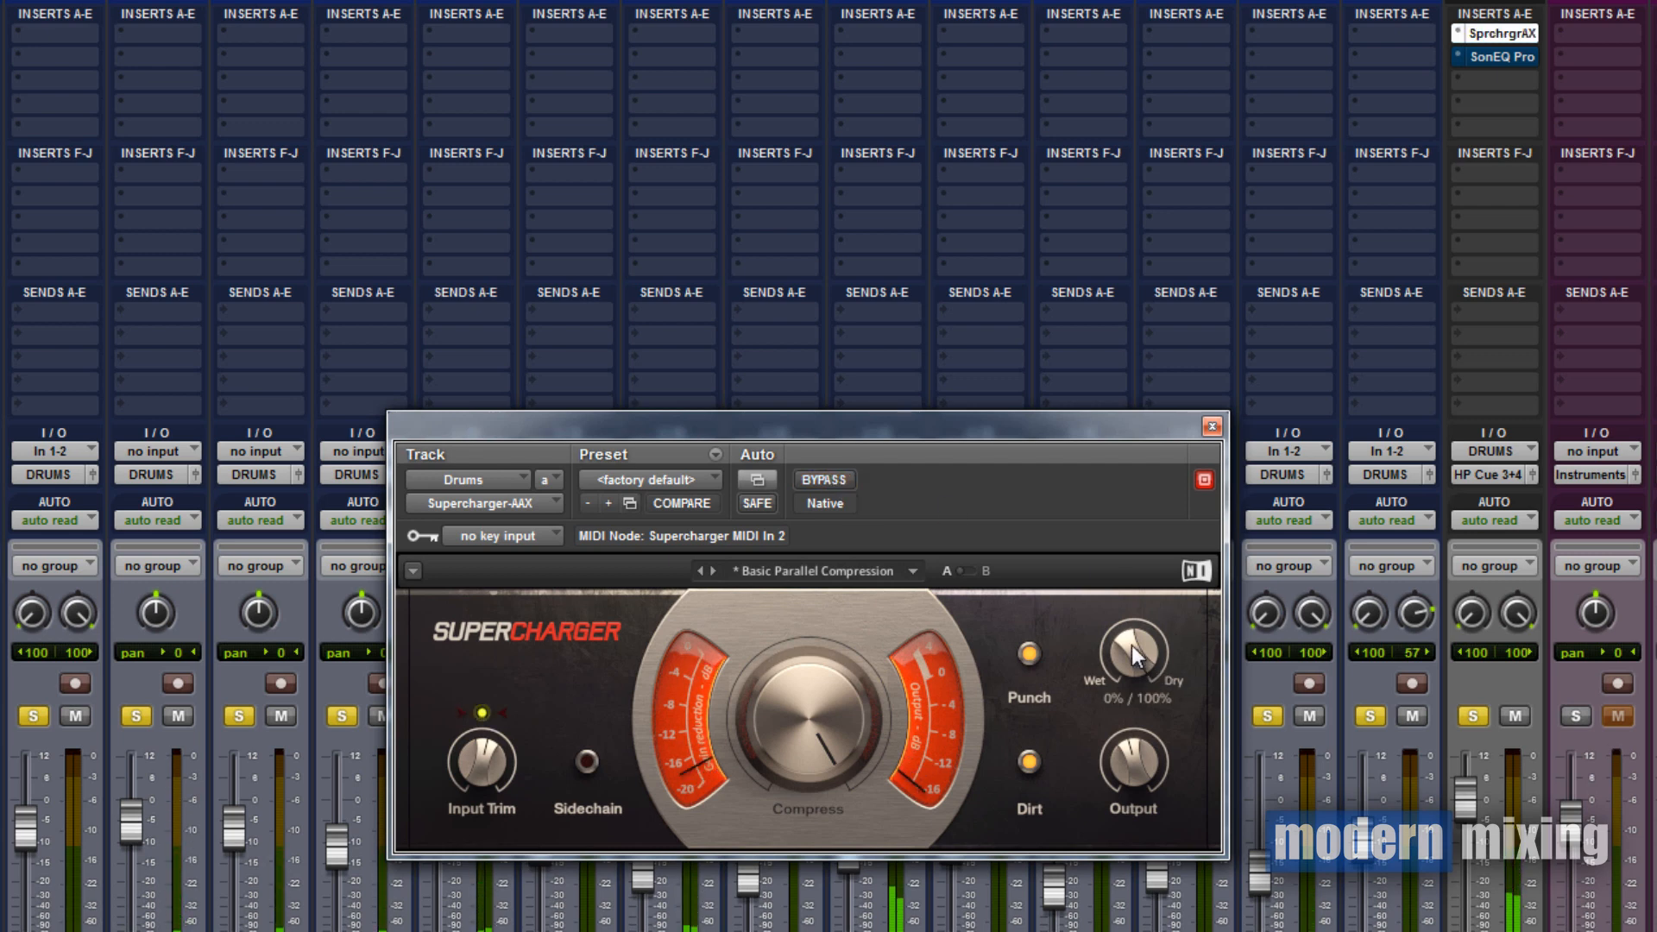
left_click_drag(1130, 645, 1126, 653)
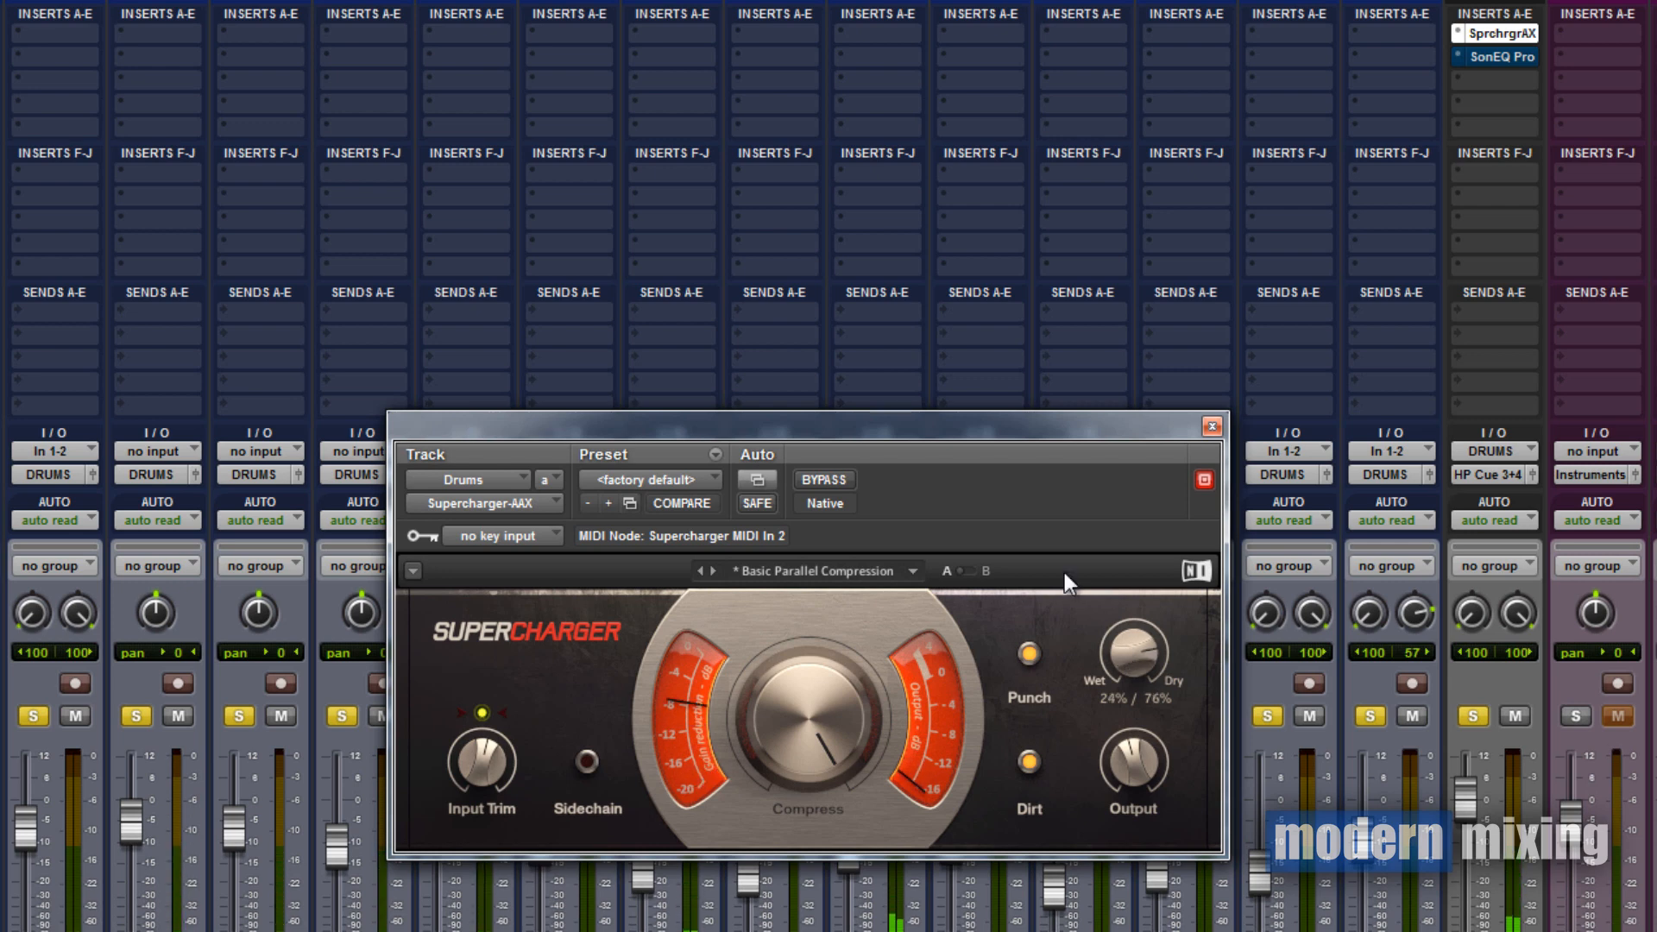
left_click(849, 480)
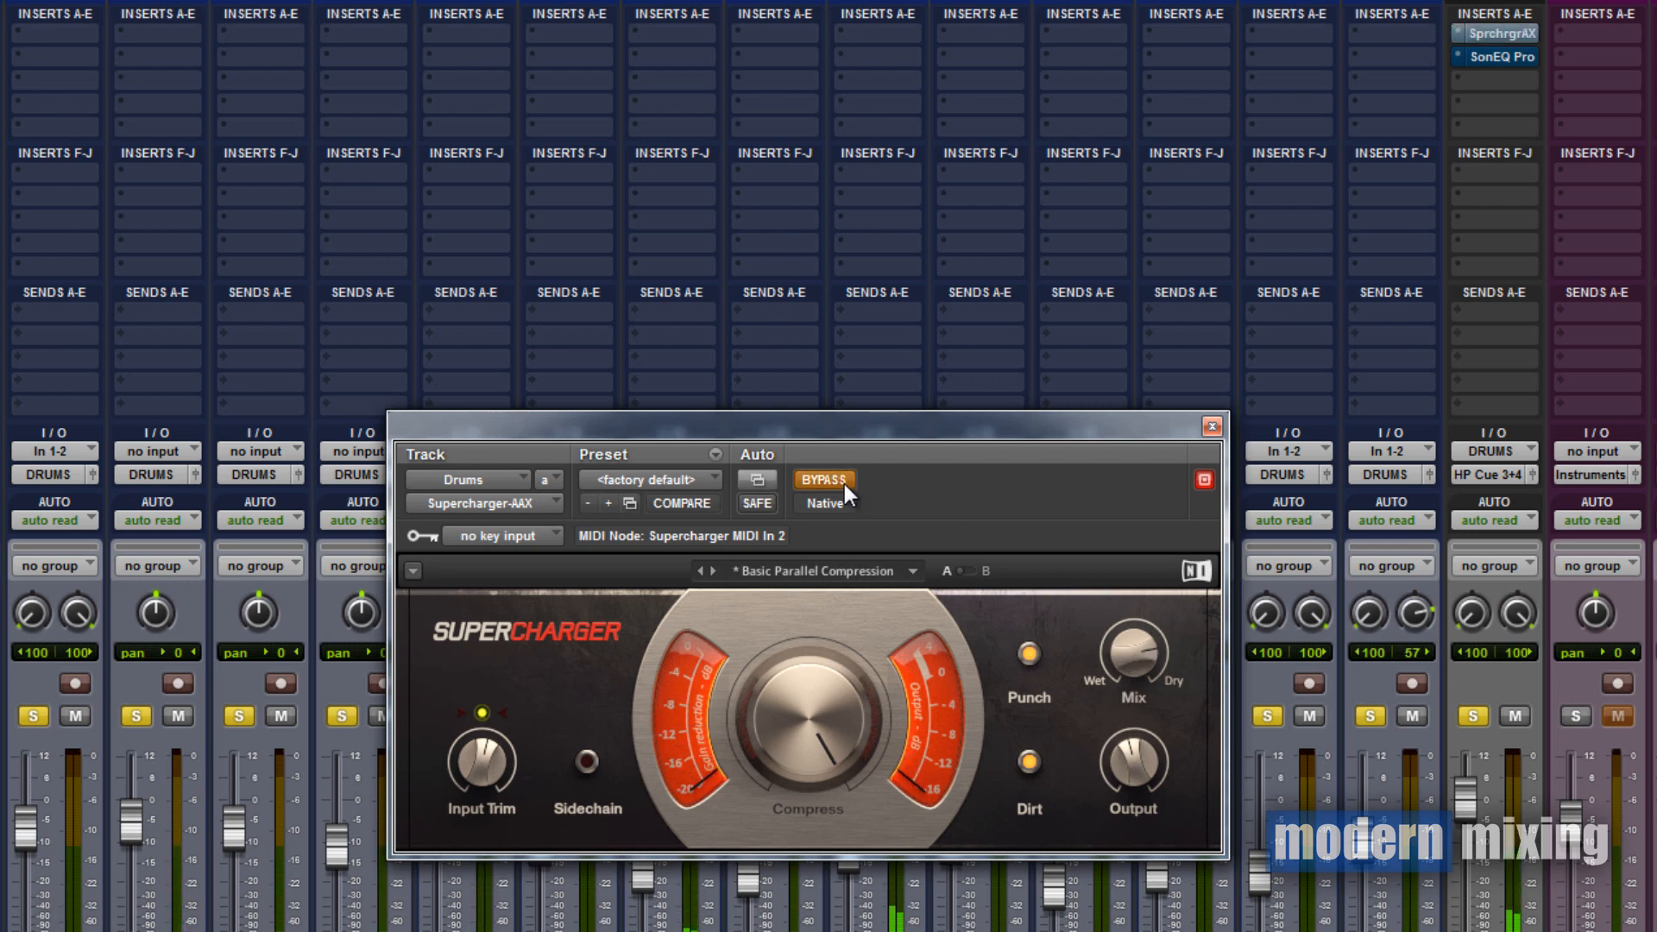
left_click(843, 484)
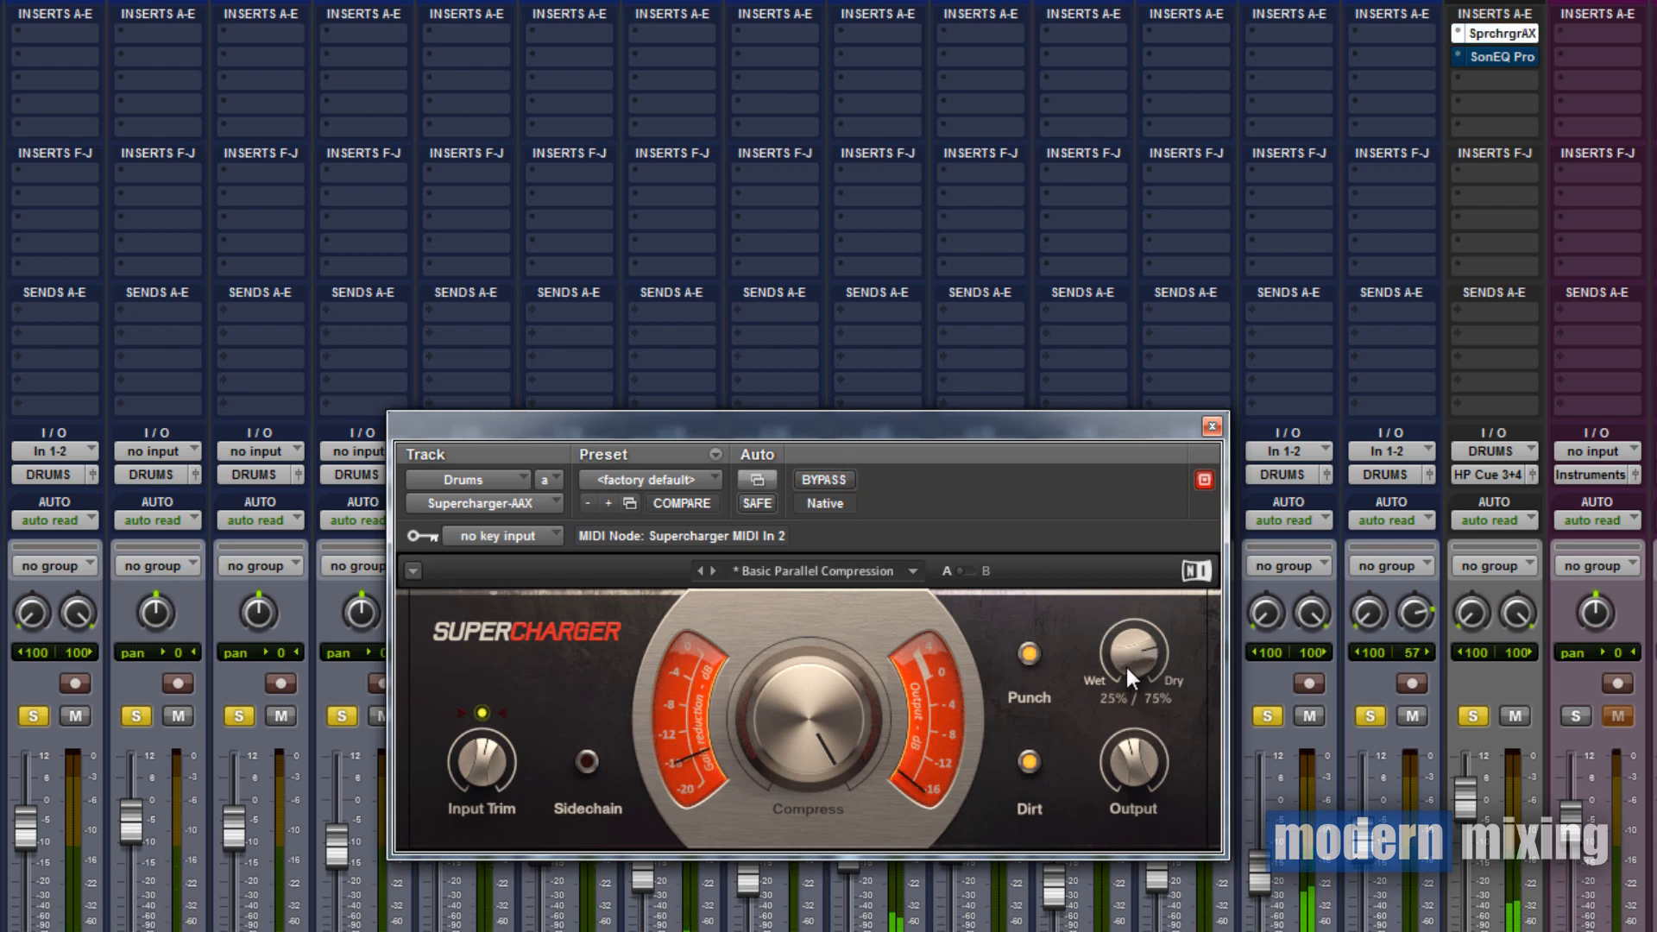
Fine-tune the Drums Supercharger's Mix and turn Compress down to its minimum
left_click_drag(1126, 664, 1121, 651)
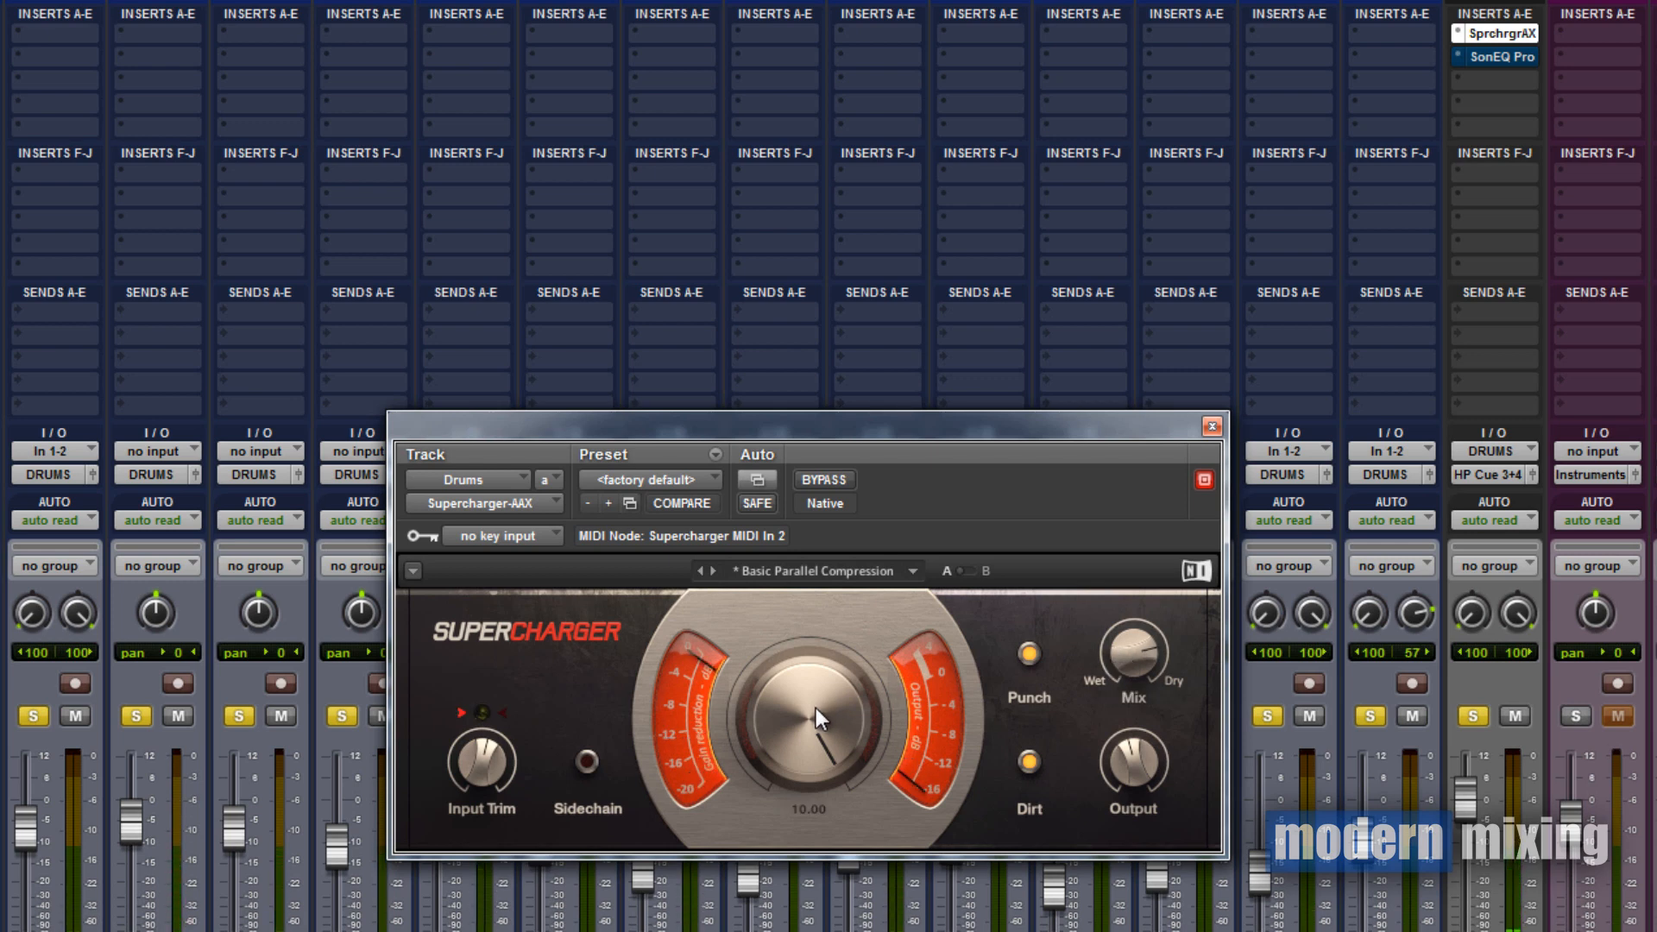
left_click_drag(815, 707, 820, 655)
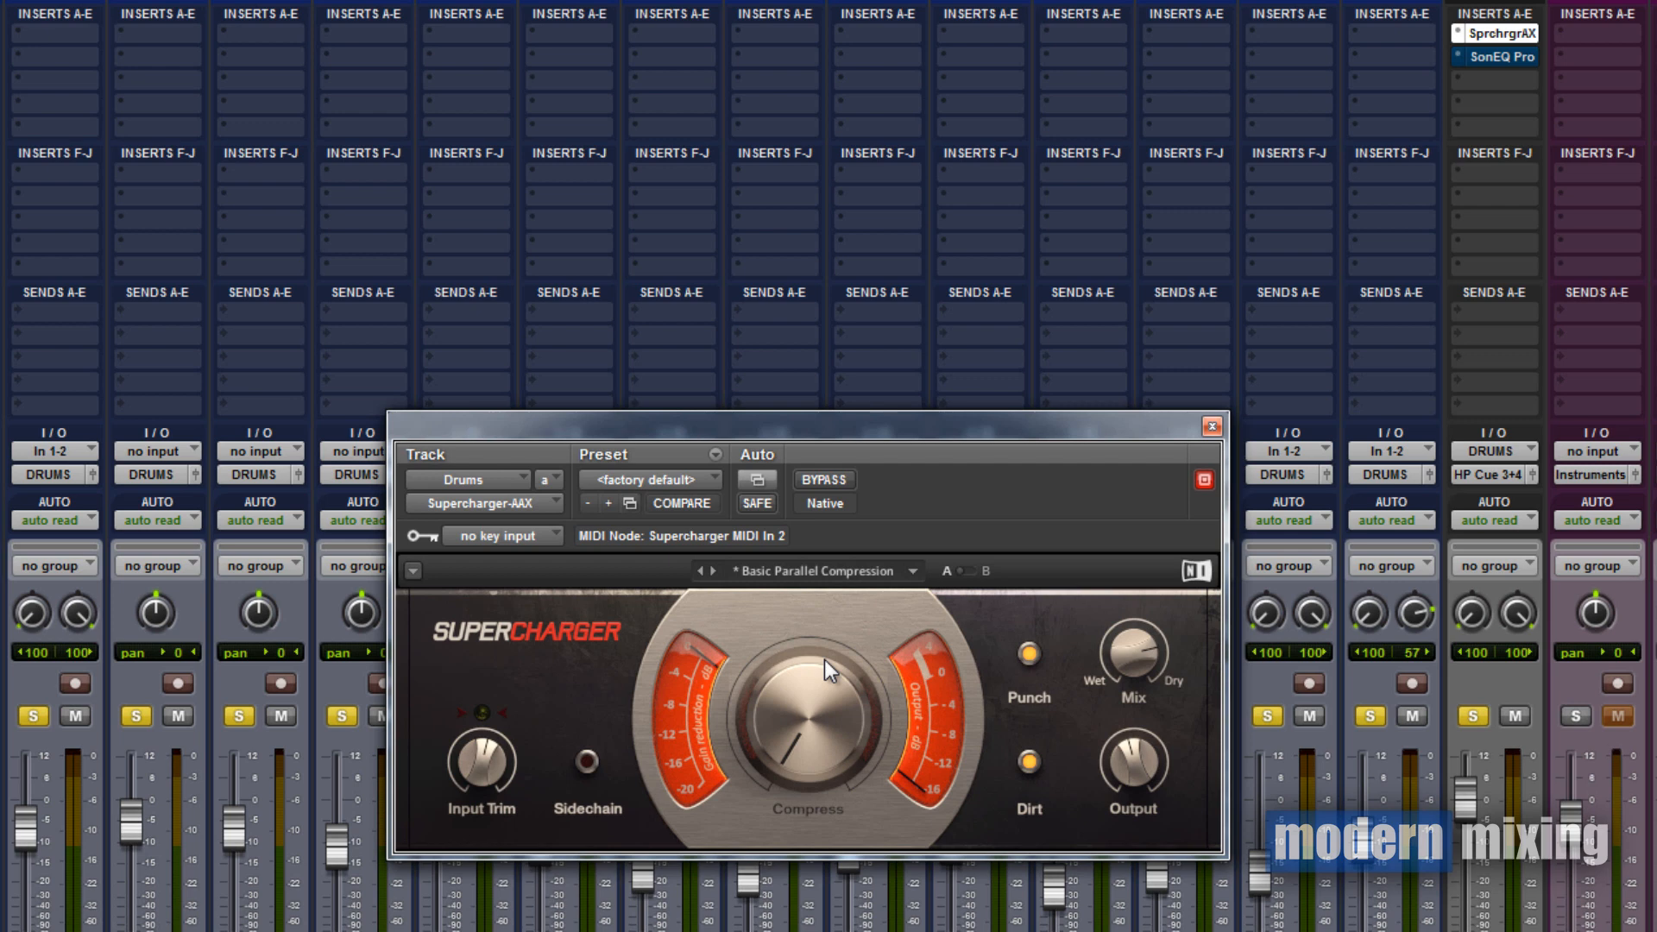